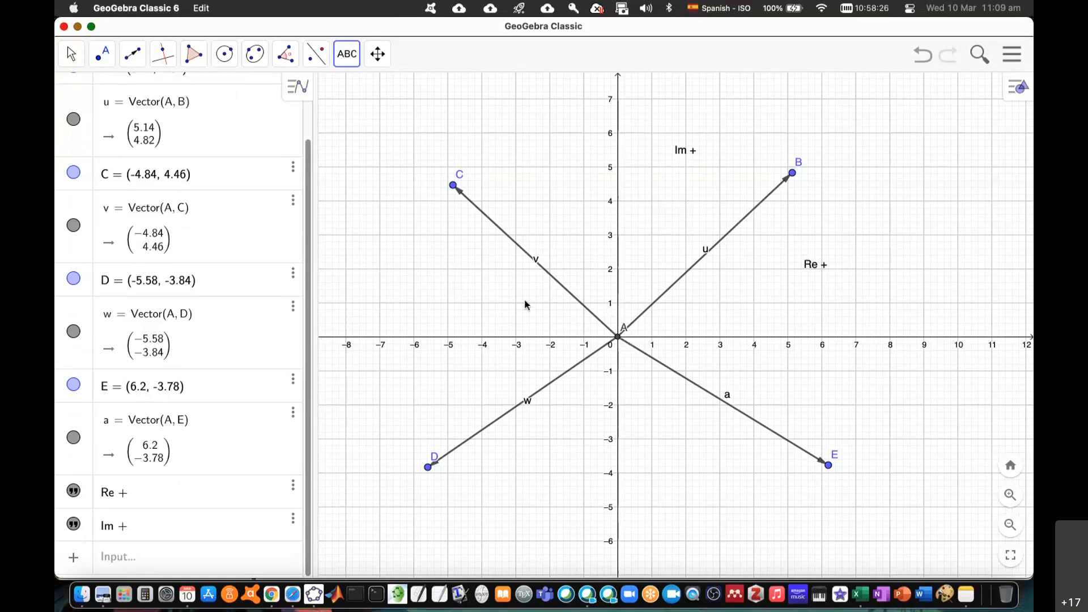
# Add the text labels "Im +" and "Re -" beside vector v in the second quadrant.
pyautogui.click(513, 186)
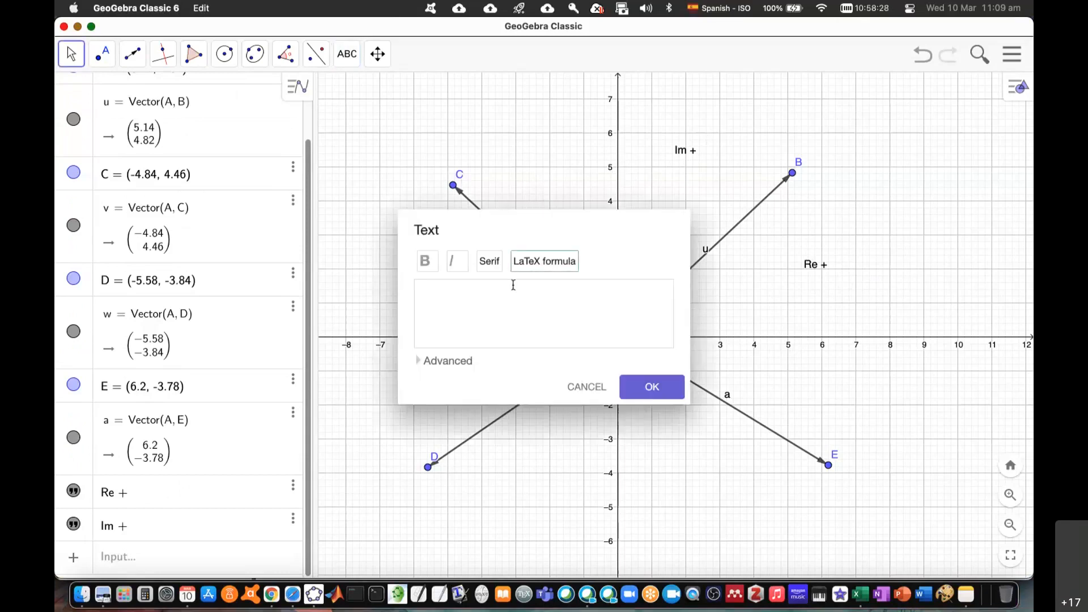
pyautogui.write('Im +')
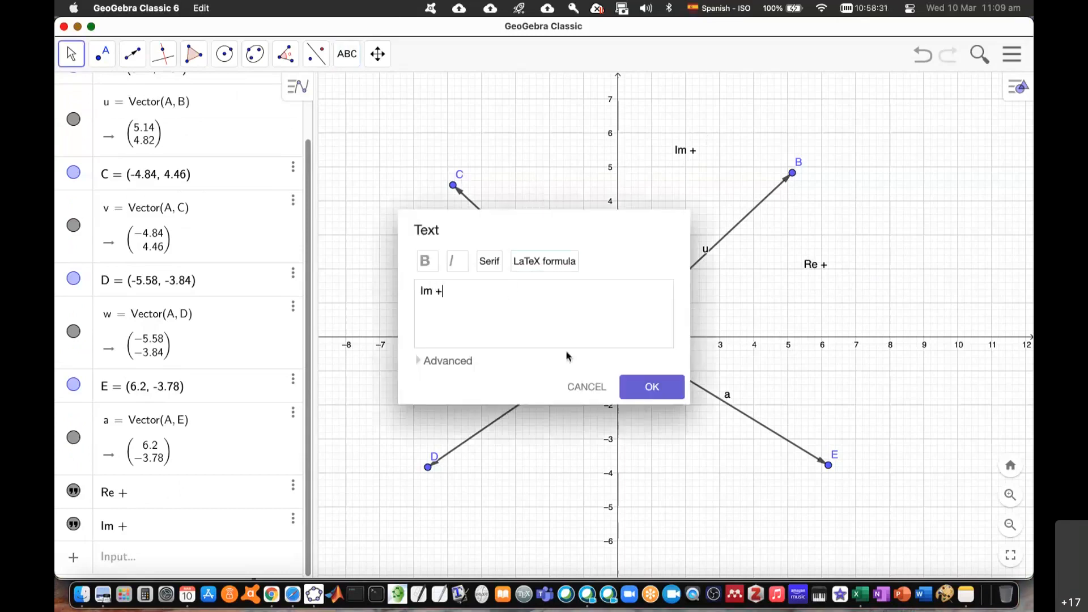
pyautogui.click(650, 385)
pyautogui.click(416, 291)
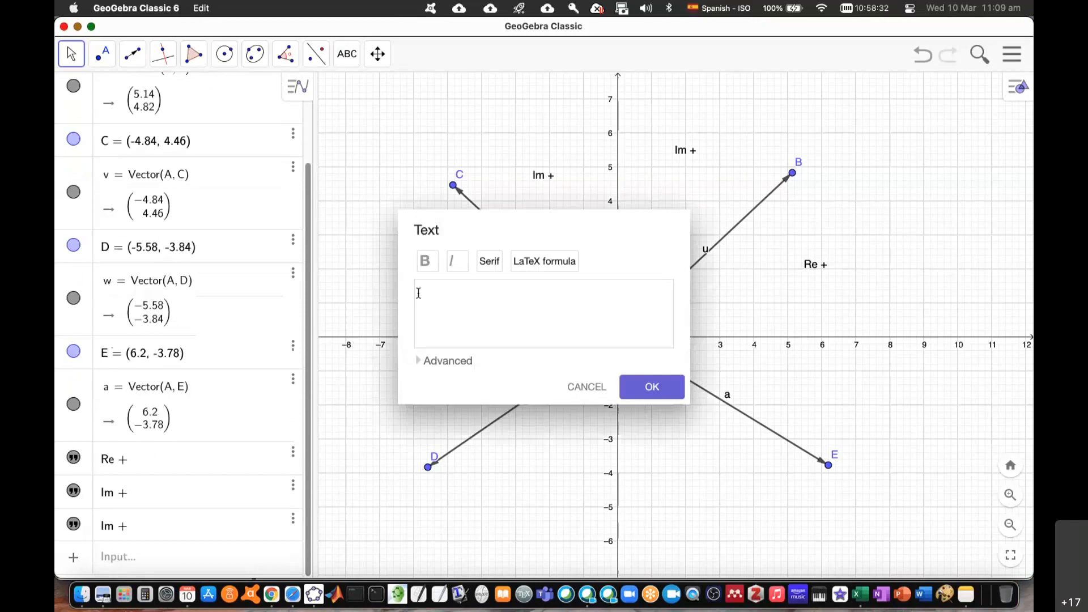
pyautogui.write('Re')
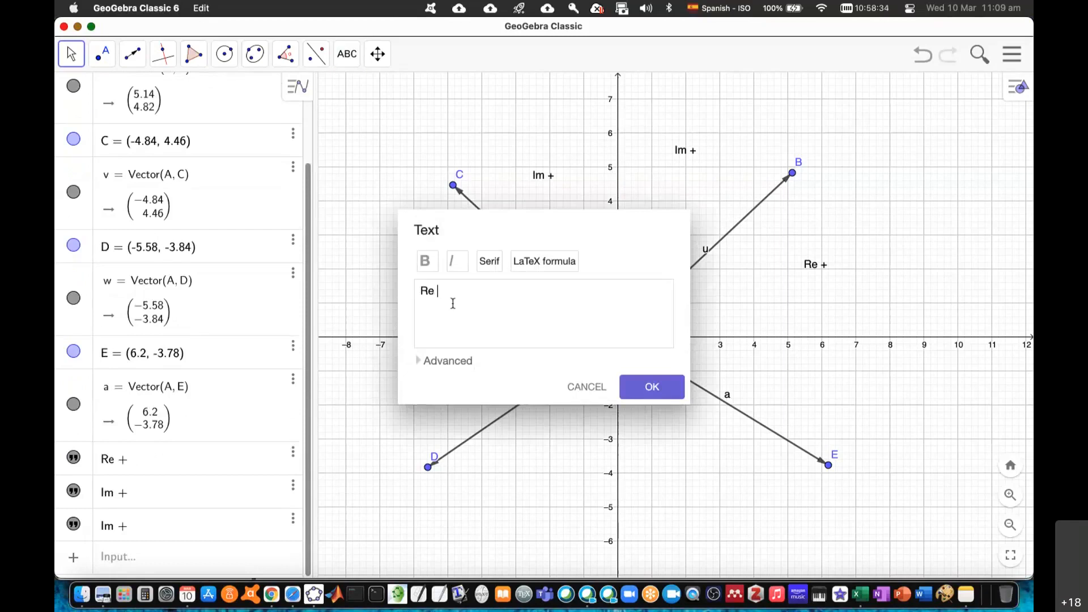
pyautogui.write(' -')
pyautogui.click(652, 387)
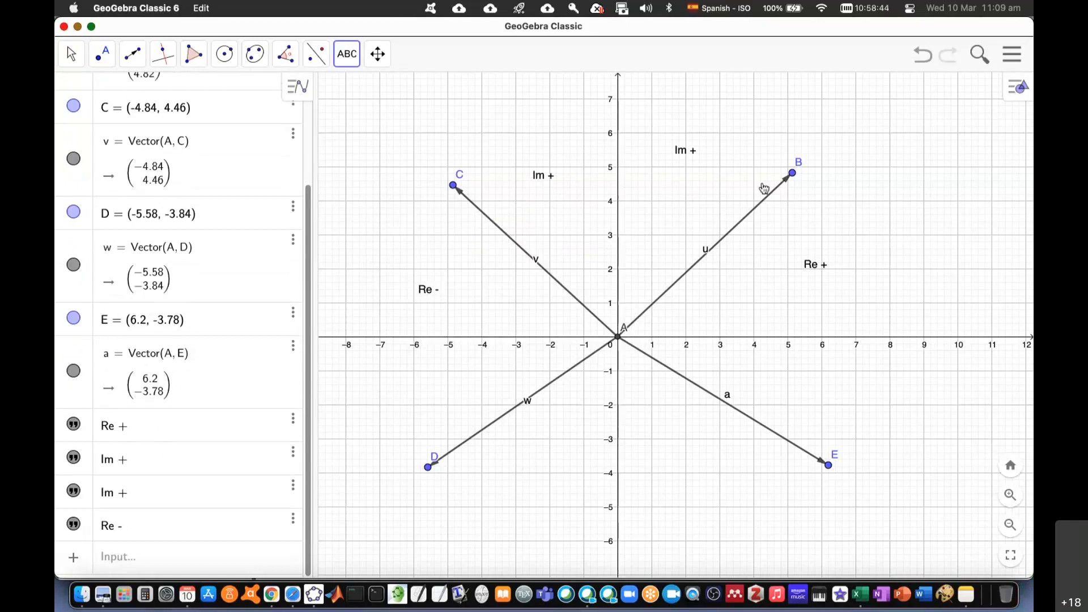
# Add the text labels "Re -" and "Im -" beside vector w in the third quadrant.
pyautogui.click(414, 402)
pyautogui.write('Re -')
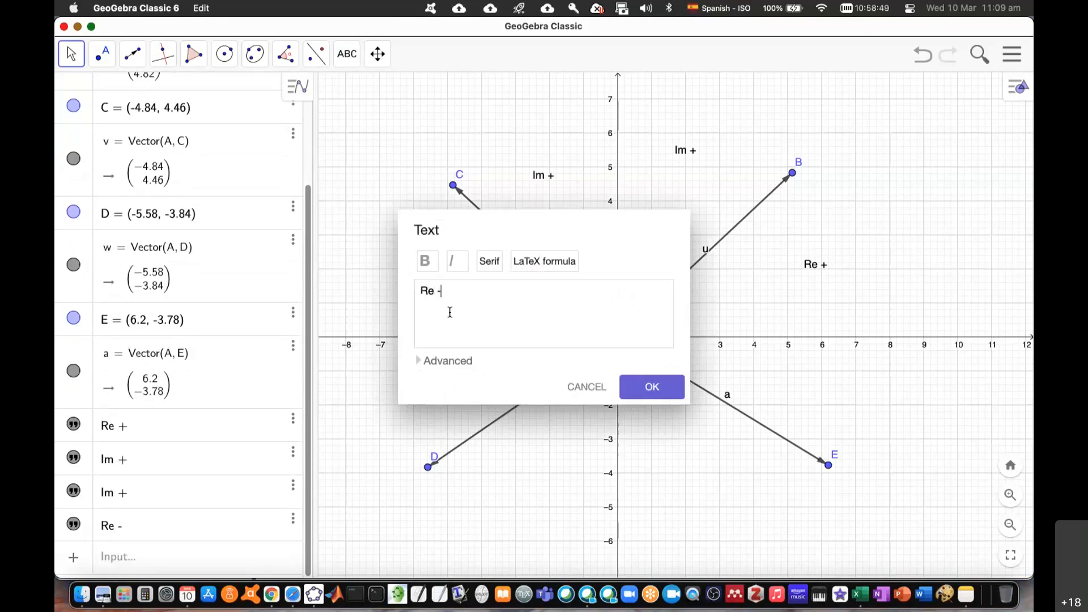
pyautogui.click(638, 386)
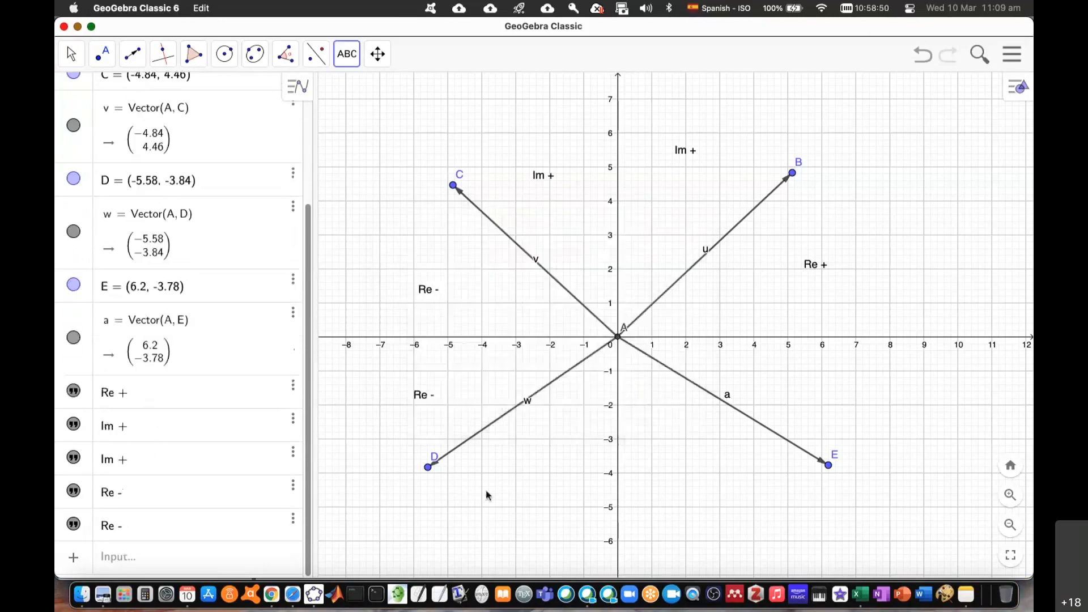
pyautogui.click(488, 495)
pyautogui.write('Im -')
pyautogui.click(651, 386)
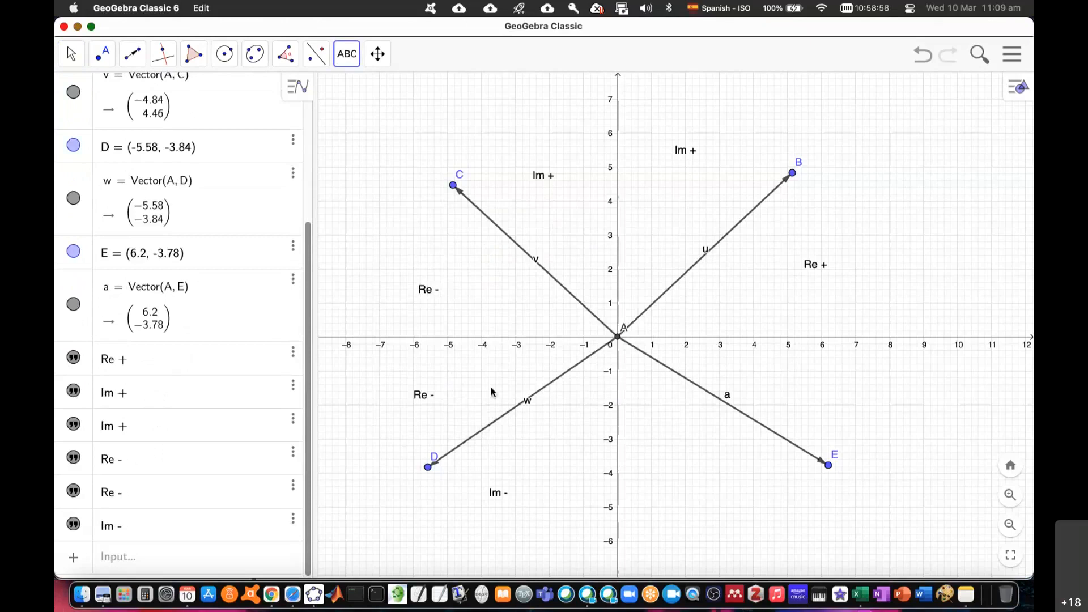
# Add the text labels "Re +" and "Im -" beside vector a in the fourth quadrant.
pyautogui.click(800, 388)
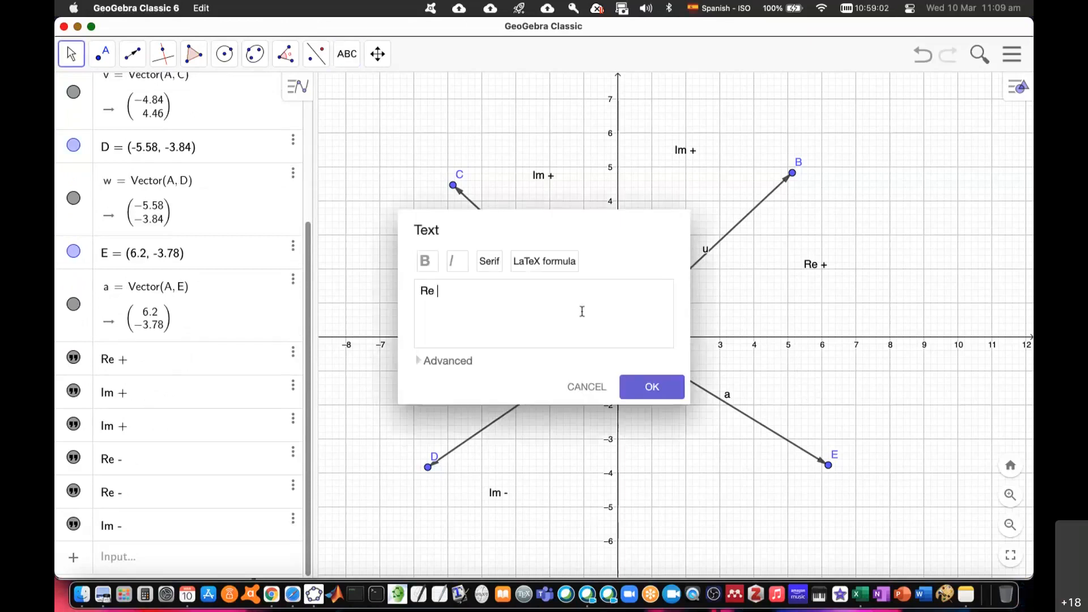
pyautogui.click(672, 394)
pyautogui.click(683, 494)
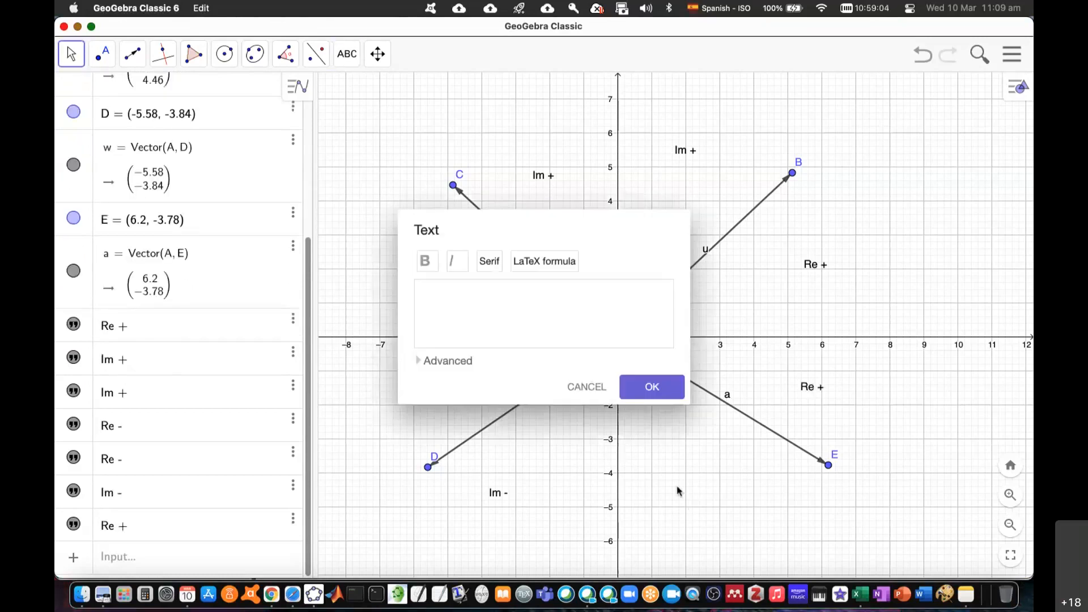
pyautogui.write('Im -')
pyautogui.click(663, 392)
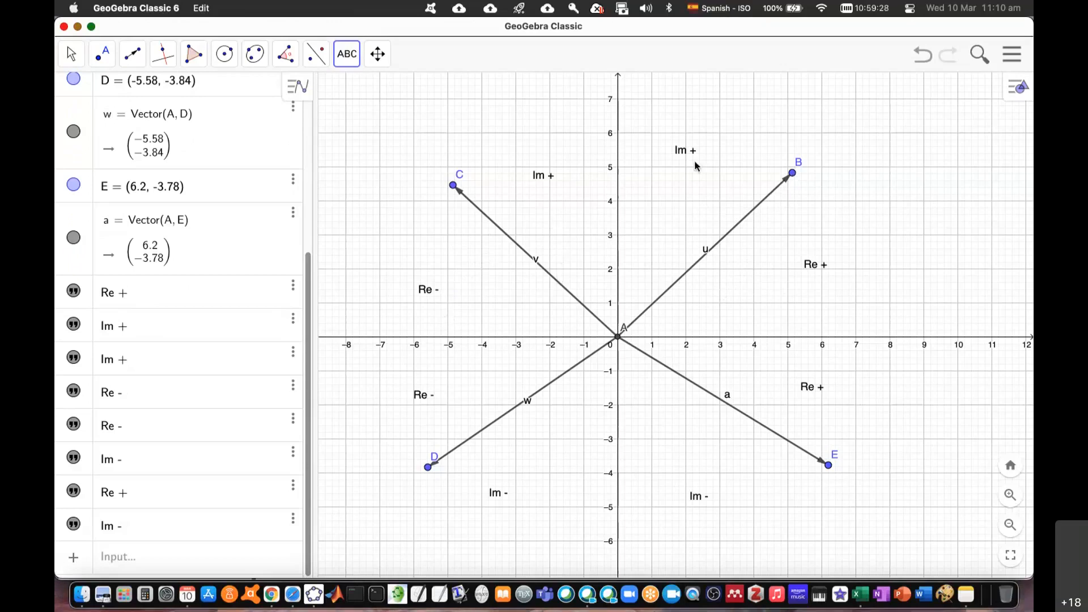
# Place the angle formula text "atan" near point B and "180-atan" near point C.
pyautogui.click(855, 176)
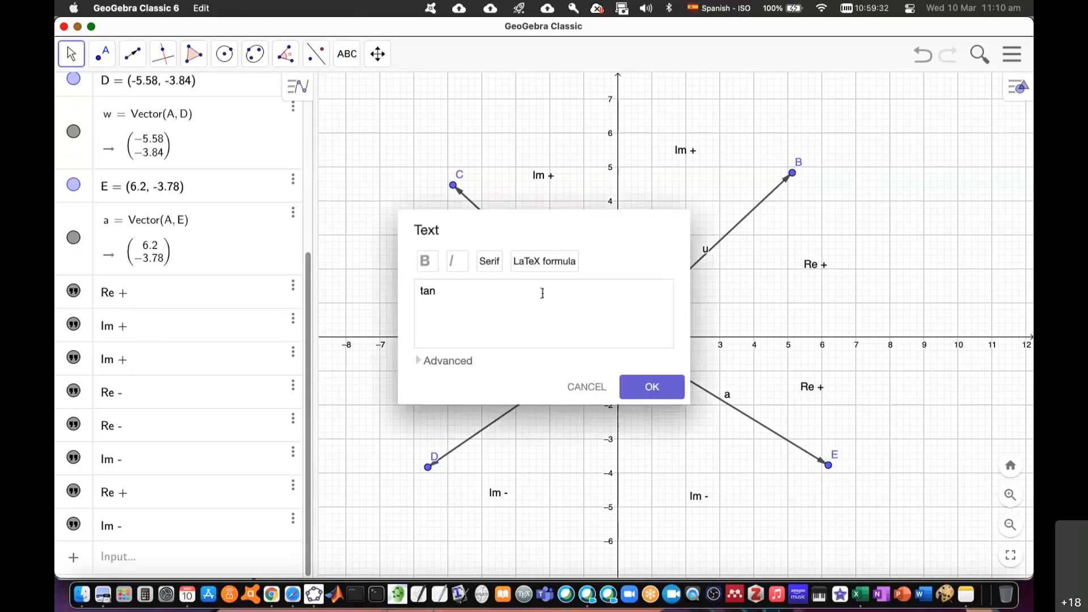
pyautogui.press('BackSpace')
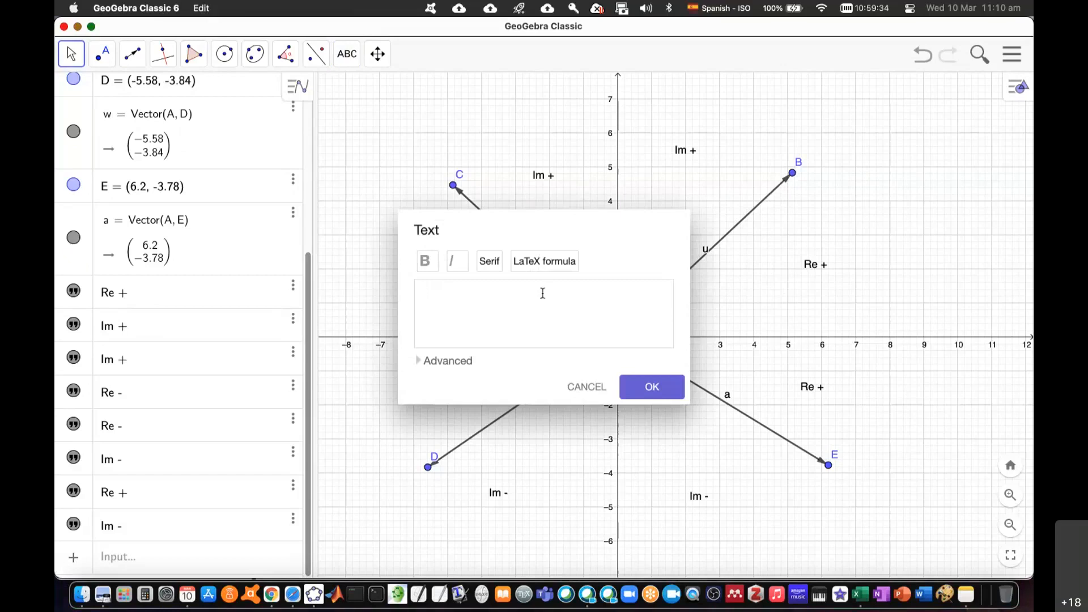
pyautogui.write('atan')
pyautogui.click(640, 378)
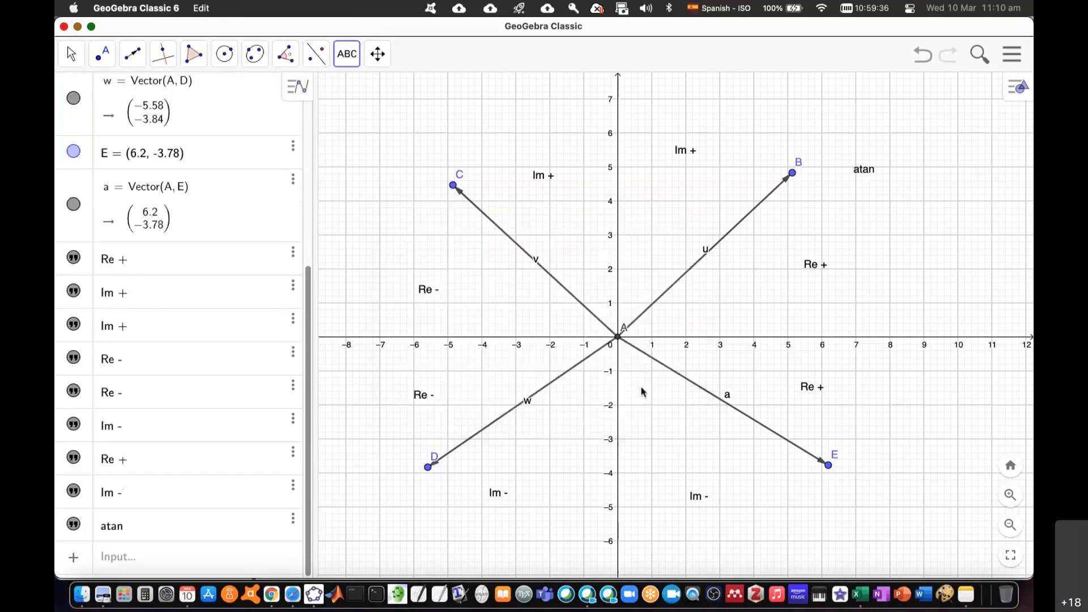
pyautogui.click(361, 235)
pyautogui.write('180-atan')
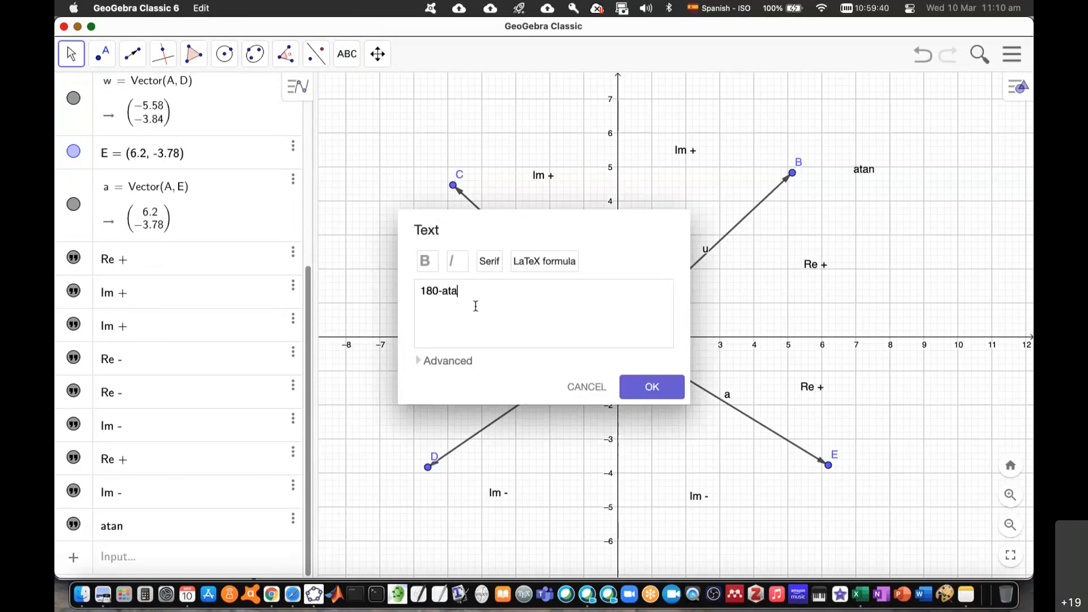
pyautogui.click(646, 387)
# Place the angle formula text "180+atan" below point D and "360-atan" below point E.
pyautogui.click(379, 526)
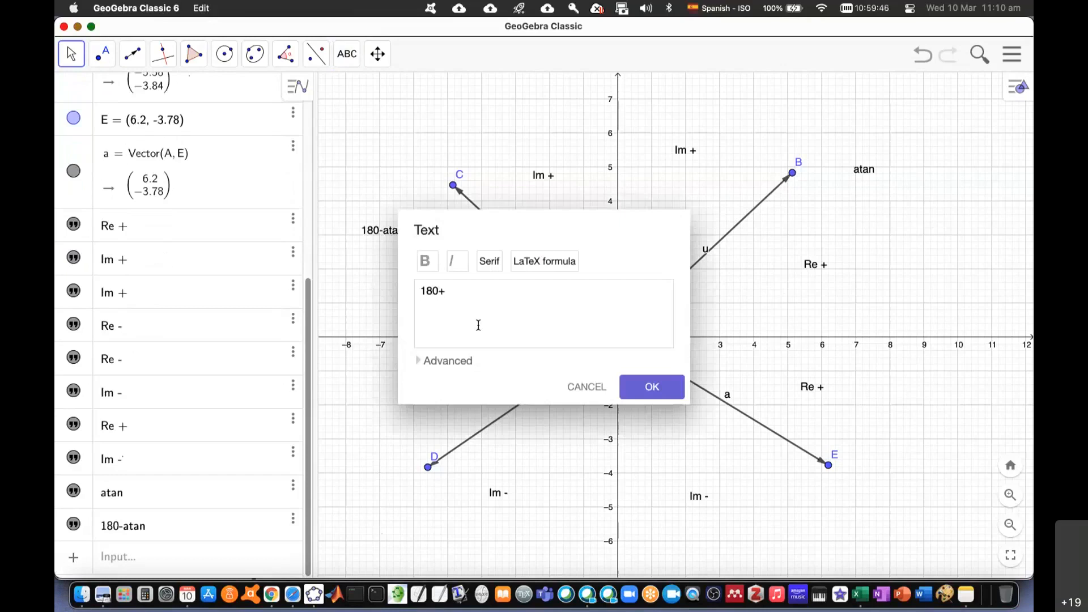
pyautogui.write('180+atan')
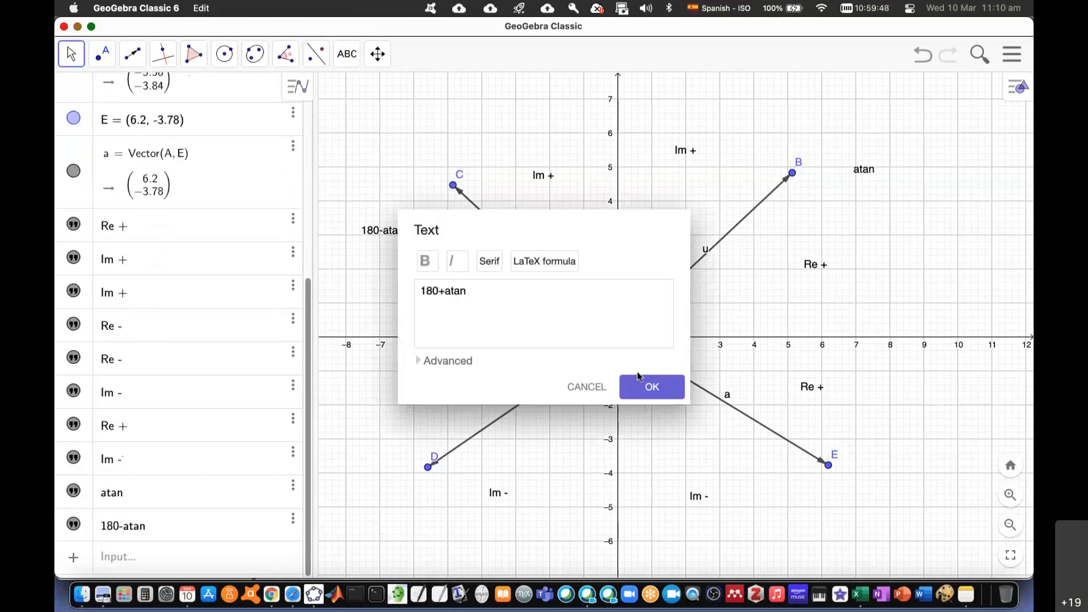
pyautogui.click(646, 387)
pyautogui.click(821, 519)
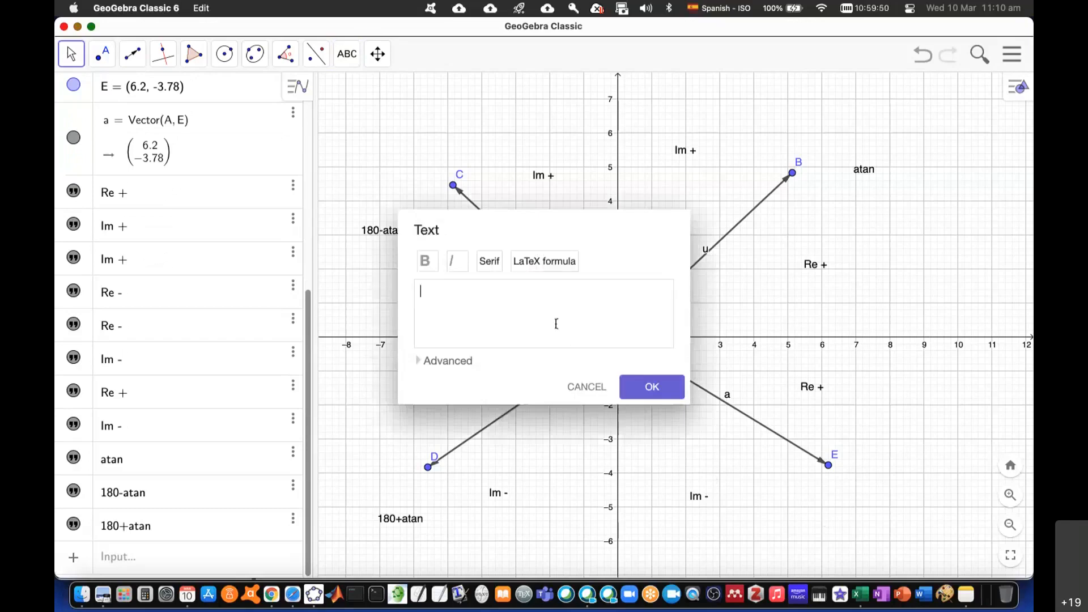
pyautogui.write('360-atan')
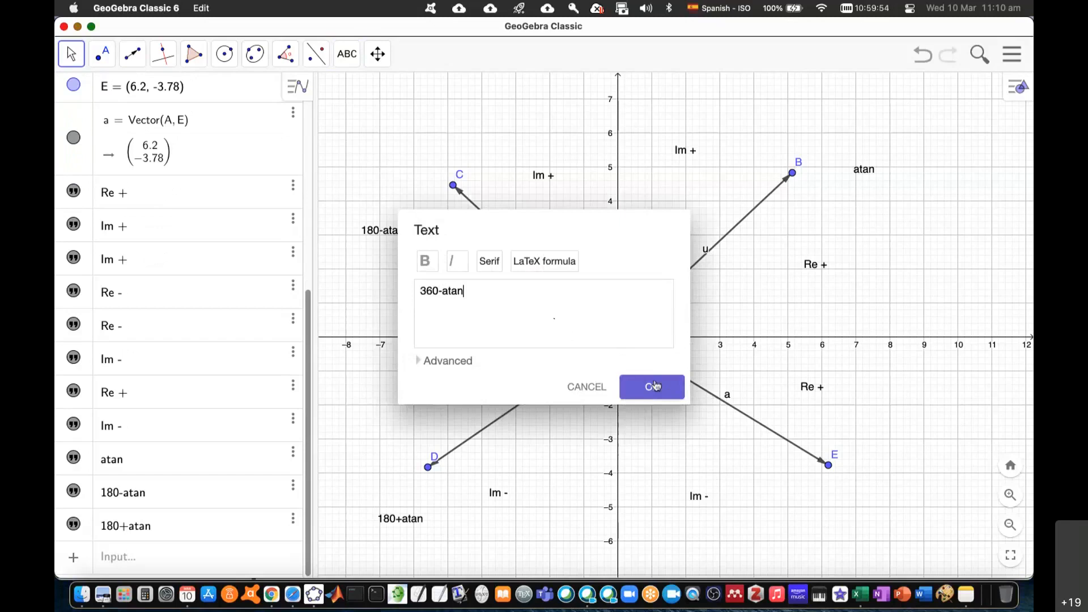
pyautogui.click(655, 385)
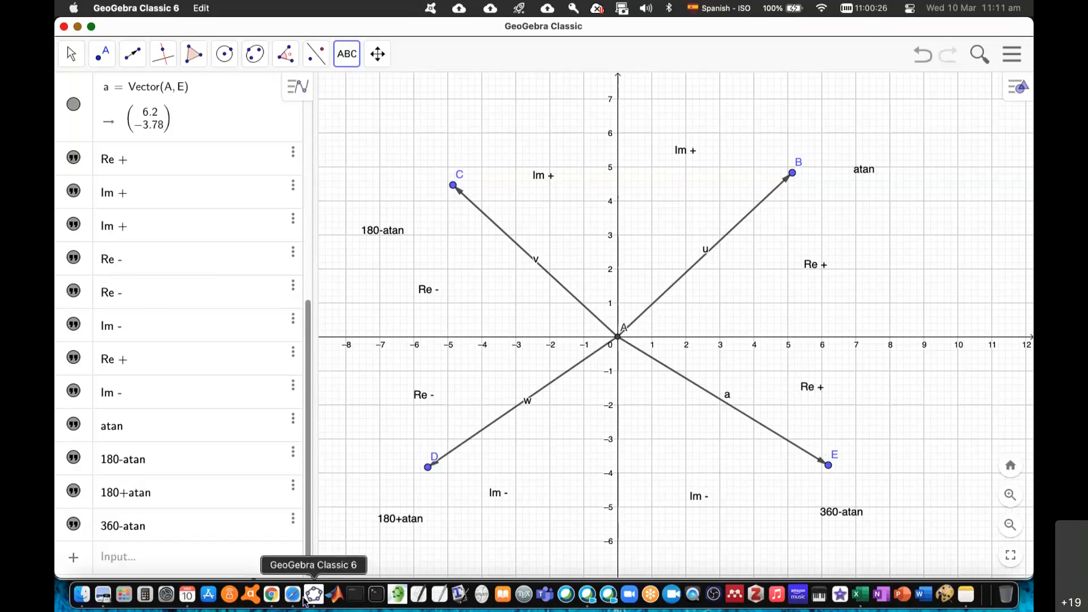
# Check the exercise in Overleaf, switch to the Excel workbook UNIDAD1 and add a new sheet named "Repaso 8".
pyautogui.click(272, 595)
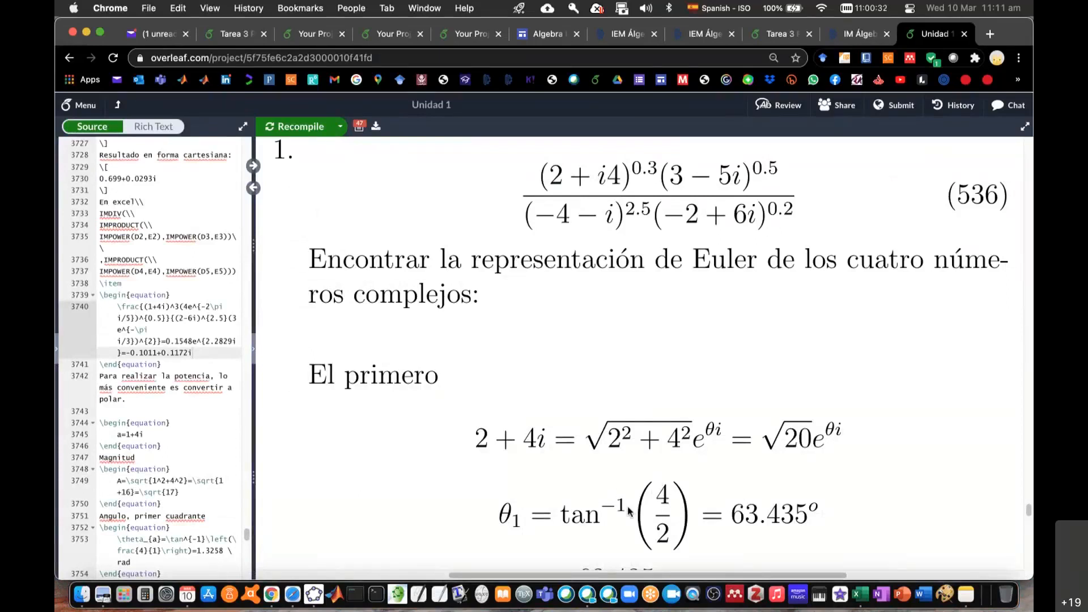
pyautogui.click(861, 595)
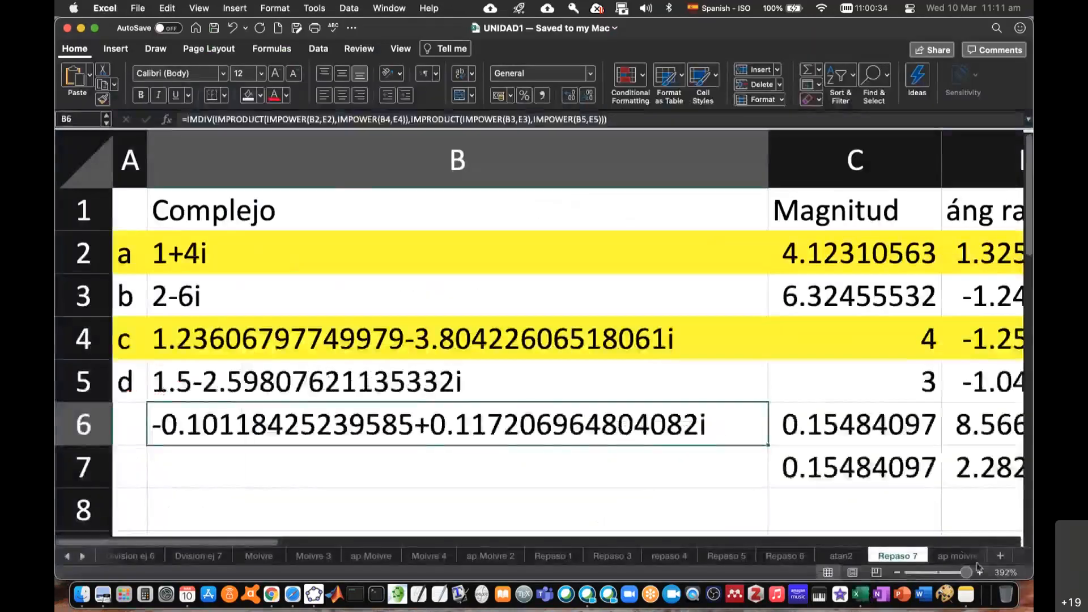
pyautogui.click(1000, 556)
pyautogui.doubleClick(947, 556)
pyautogui.write('Re')
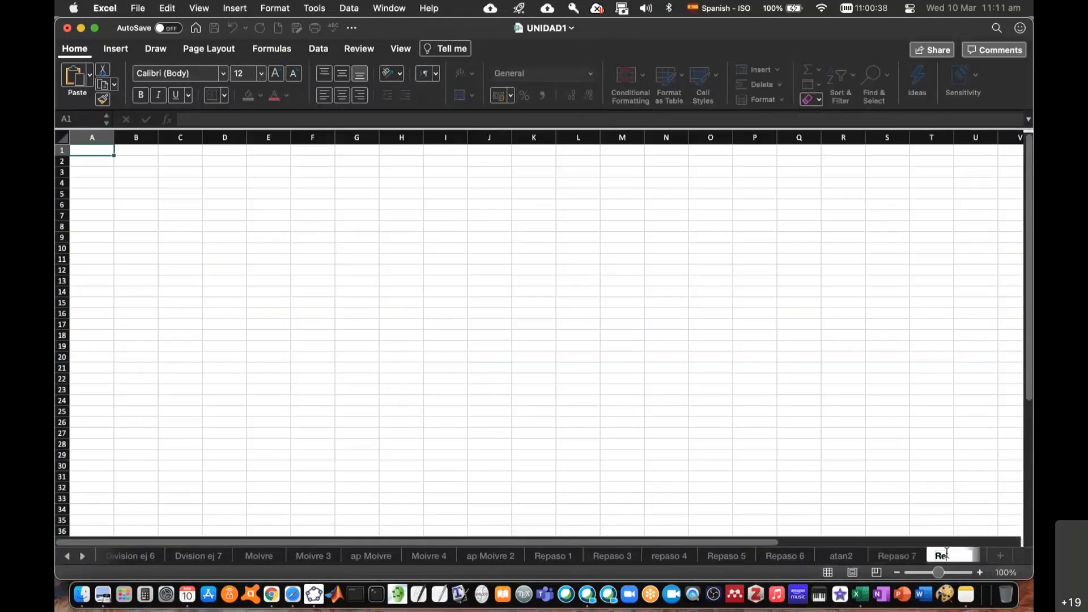
pyautogui.write('paso 8')
pyautogui.press('Return')
# Enter the row labels a, b, c and d in cells A2 to A5 of the Repaso 8 sheet.
pyautogui.scroll(5, 387, 354)
pyautogui.scroll(4, 388, 355)
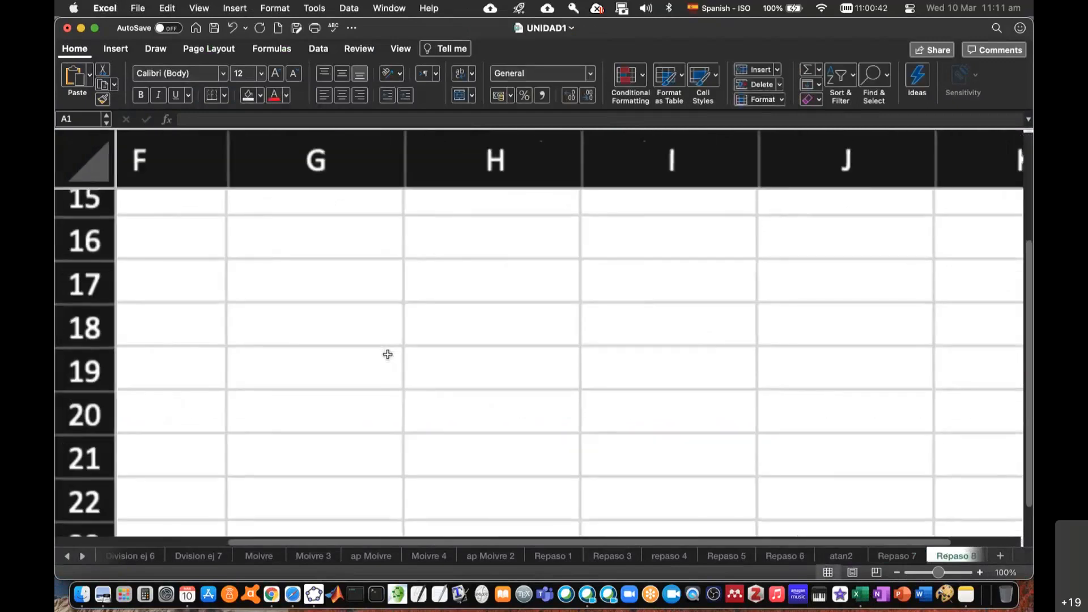
pyautogui.hscroll(-5, 387, 355)
pyautogui.scroll(6, 387, 355)
pyautogui.click(269, 311)
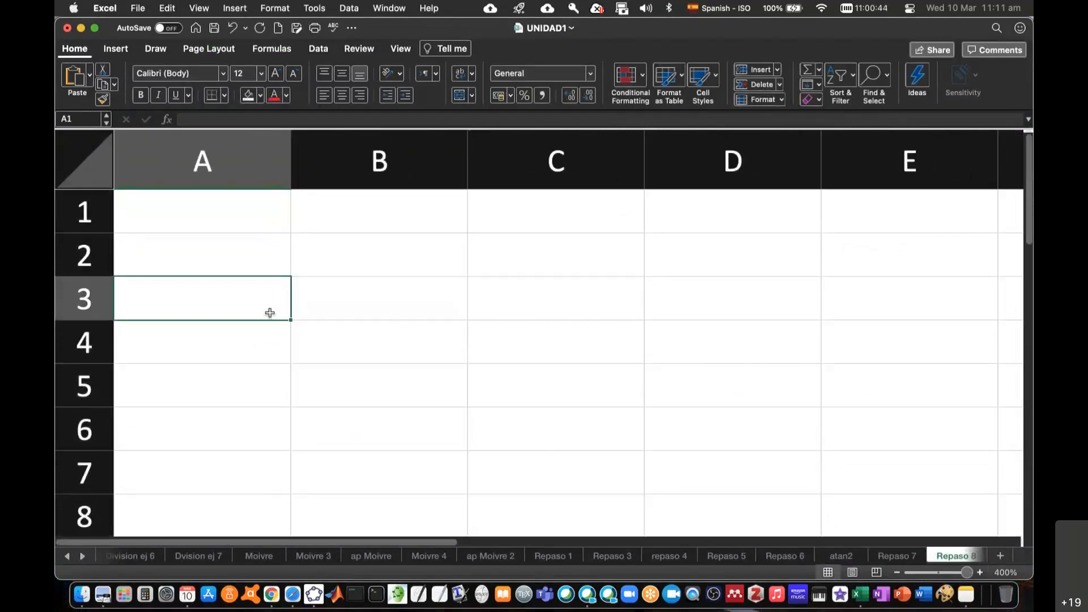
pyautogui.click(209, 253)
pyautogui.write('a')
pyautogui.press('Return')
pyautogui.write('b')
pyautogui.press('Return')
pyautogui.write('c')
pyautogui.press('Return')
pyautogui.write('d')
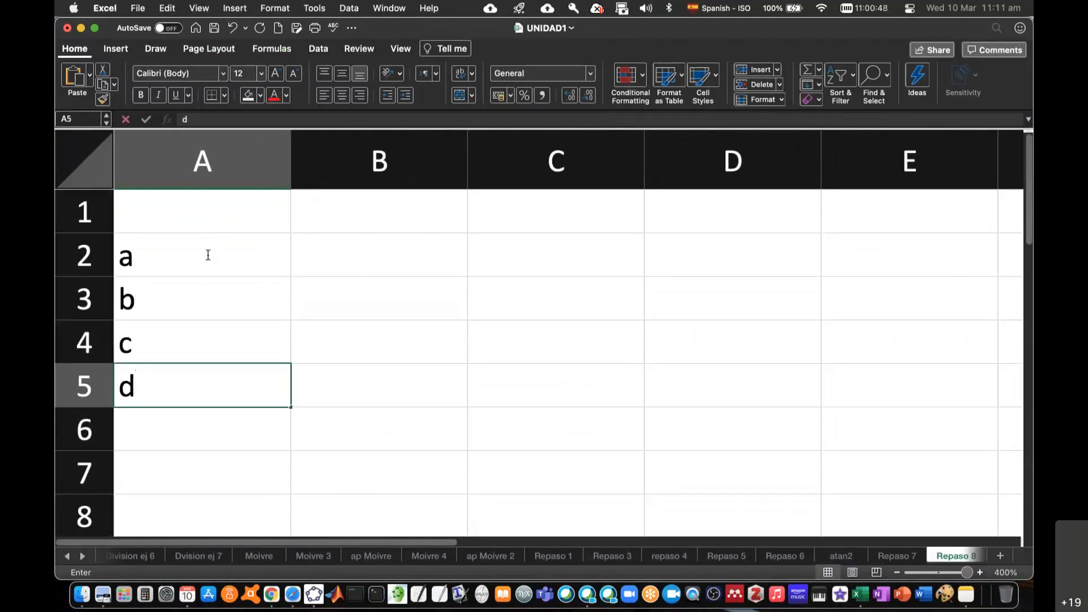
pyautogui.click(208, 255)
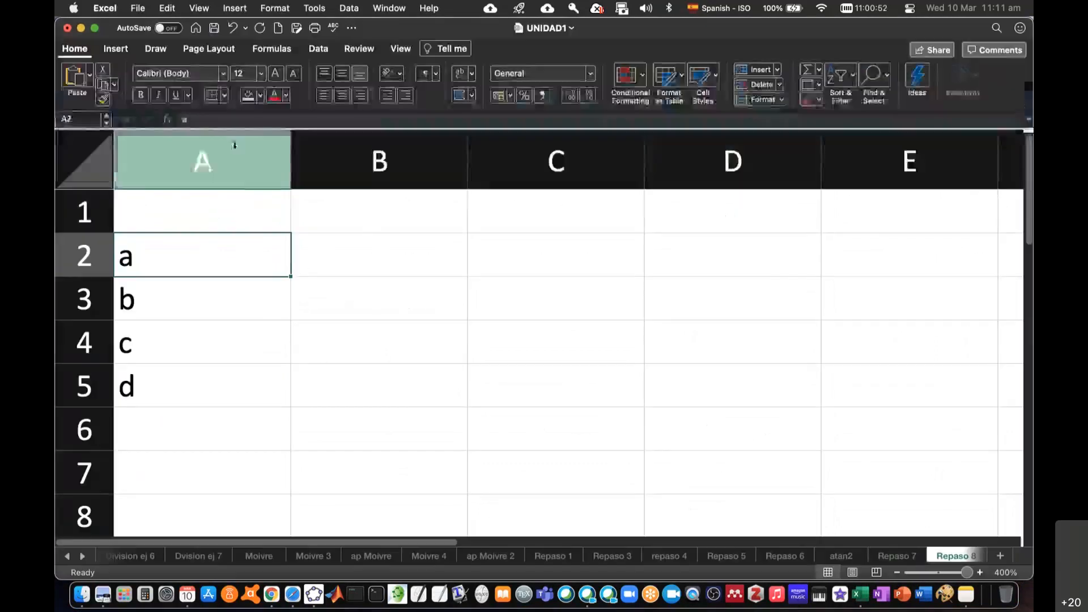
# Enter the headers "Re" in B1 and "Im" in C1, and fit columns A to C to their contents.
pyautogui.click(362, 215)
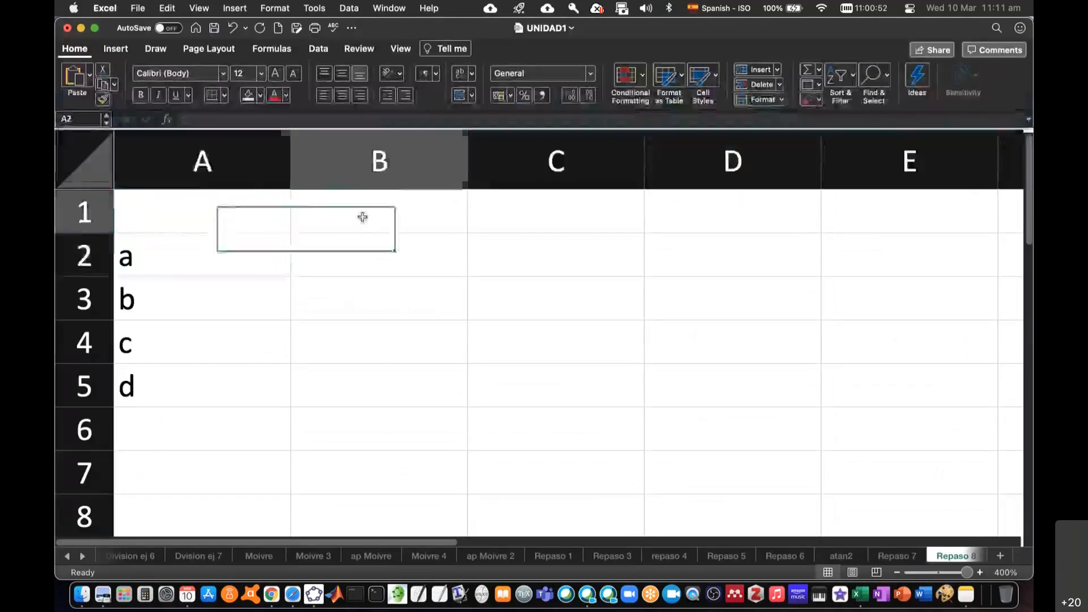
pyautogui.write('Re')
pyautogui.click(534, 216)
pyautogui.write('Im')
pyautogui.press('Return')
pyautogui.moveTo(241, 148)
pyautogui.mouseDown()
pyautogui.moveTo(662, 157)
pyautogui.moveTo(259, 157)
pyautogui.mouseUp()
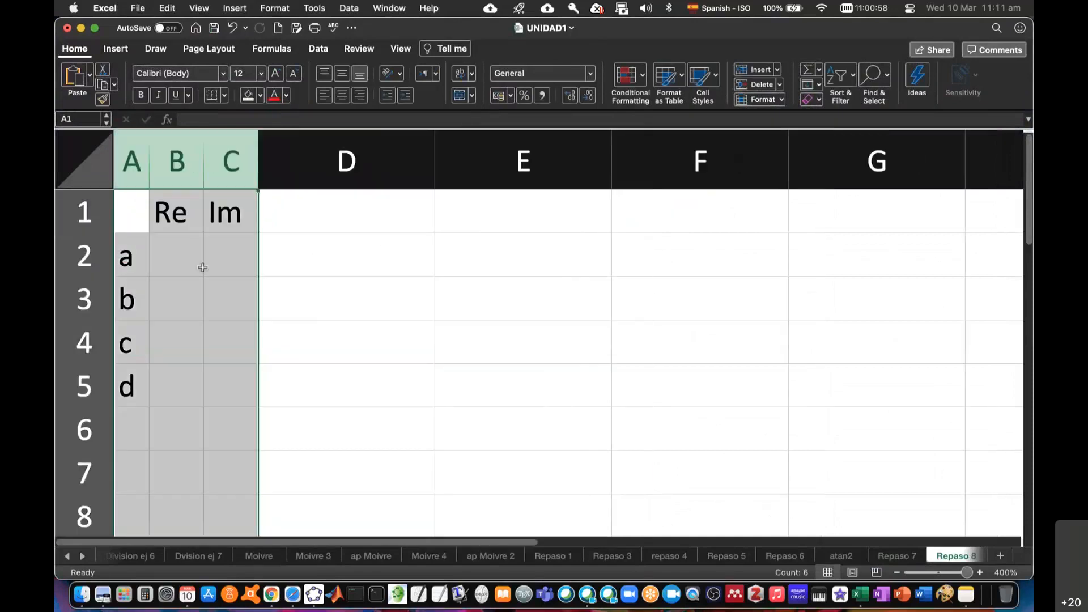
# Consult the exercise in Overleaf and enter complex number a with real part 2 in B2 and imaginary part 4 in C2.
pyautogui.click(189, 263)
pyautogui.press('super+Tab')
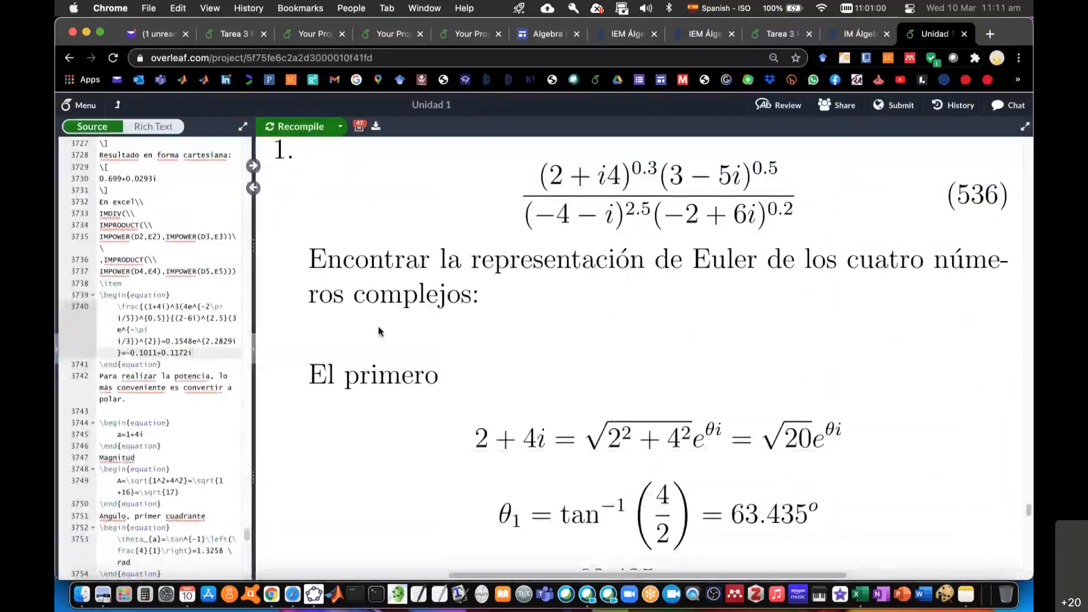
pyautogui.press('super+Tab')
pyautogui.write('2')
pyautogui.press('Right')
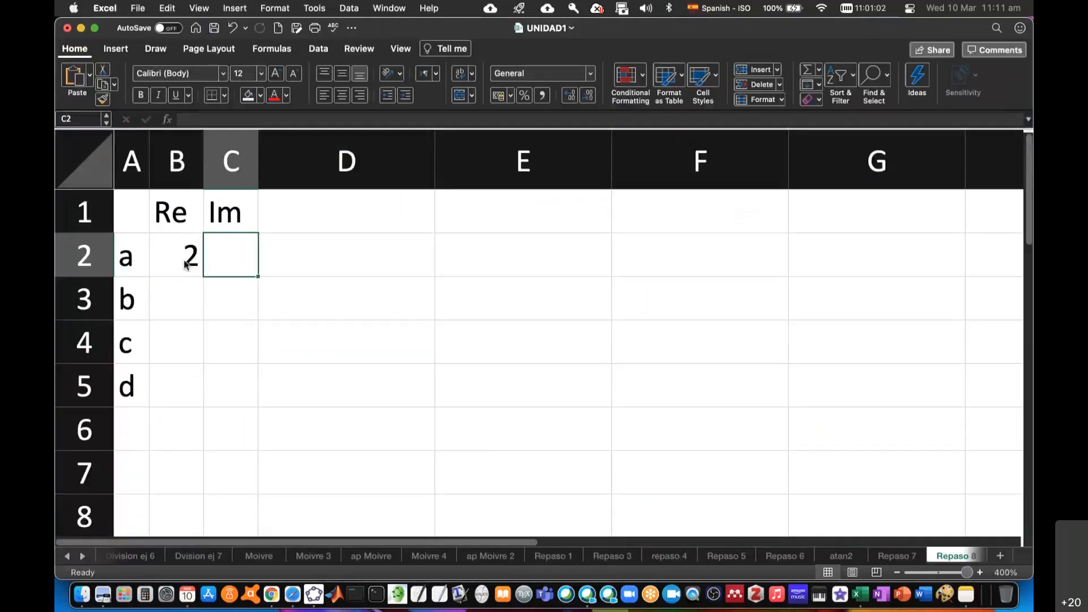
pyautogui.write('5')
pyautogui.press('BackSpace')
pyautogui.write('4')
pyautogui.press('Return')
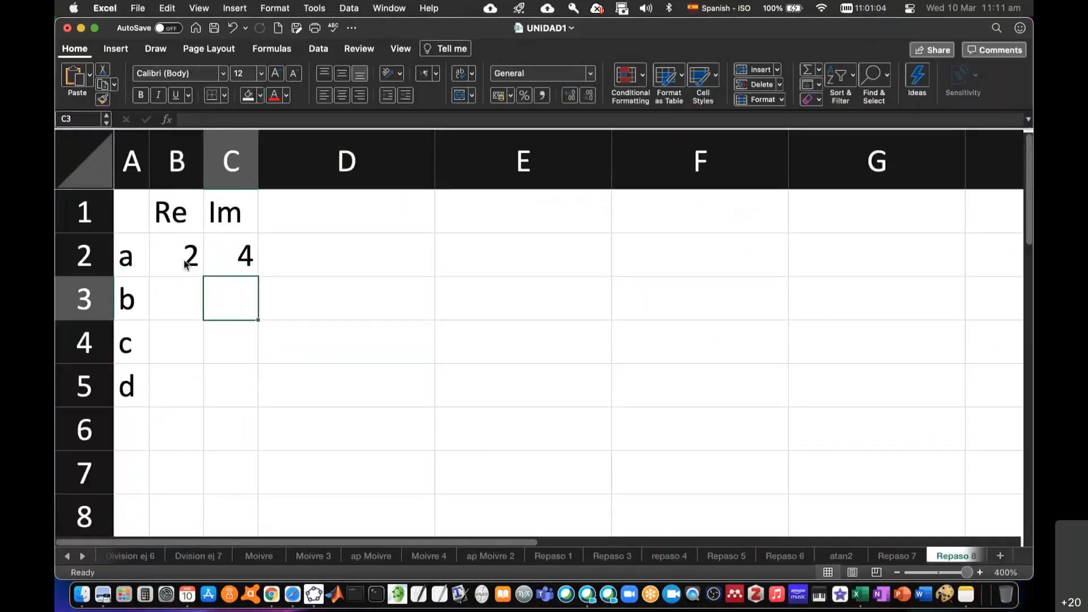
# Look up the second complex number in Overleaf and enter 3 in B3 and -5 in C3.
pyautogui.press('super+Tab')
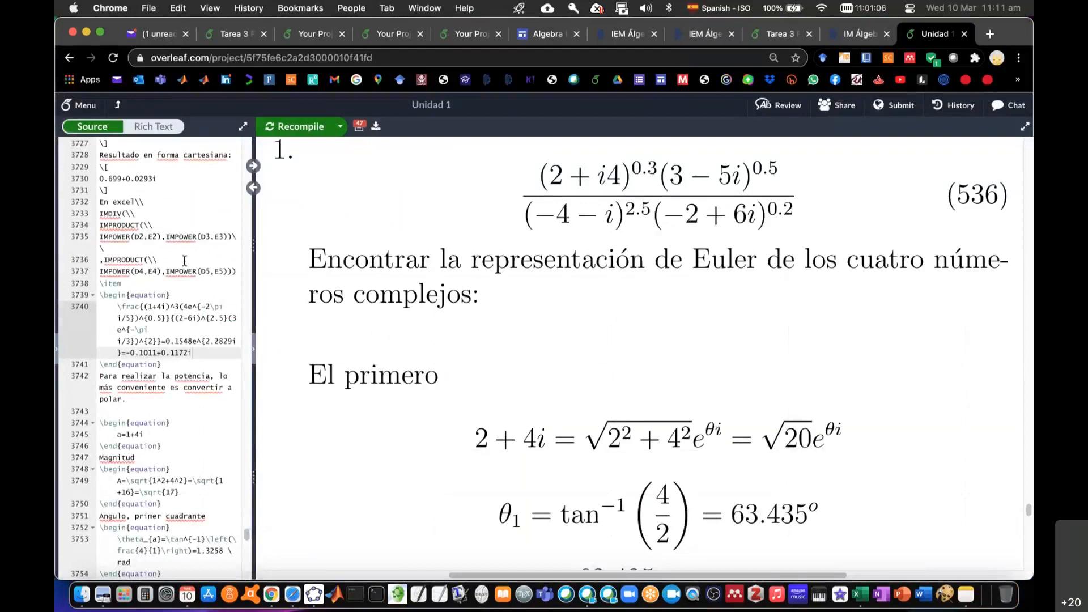
pyautogui.press('super+Tab')
pyautogui.write('3')
pyautogui.press('Right')
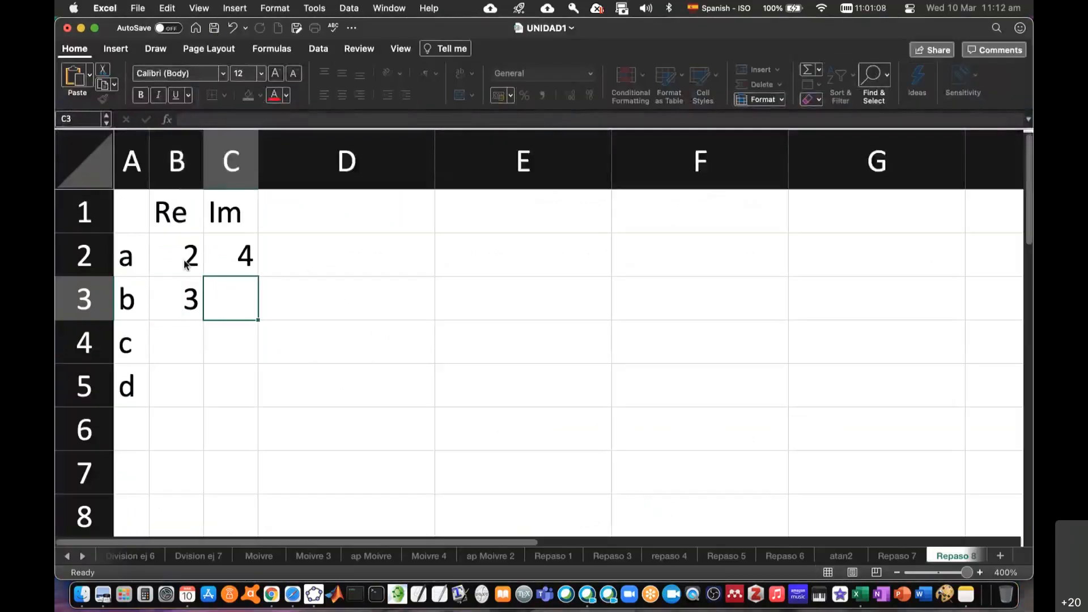
pyautogui.write('-5')
pyautogui.press('Return')
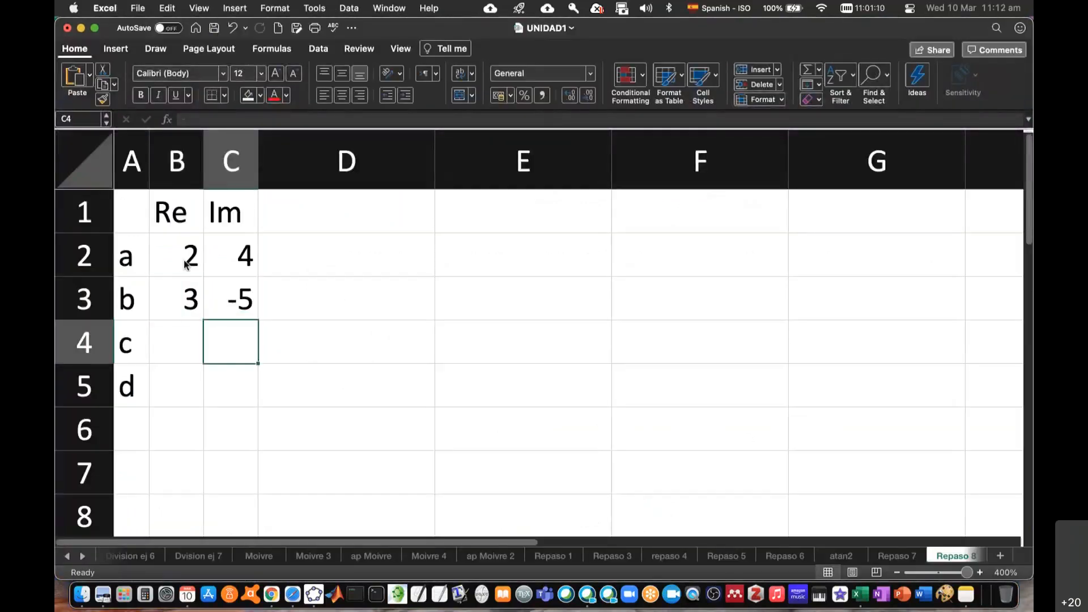
# Look up the third complex number in Overleaf and enter -4 in B4 and -1 in C4.
pyautogui.press('super+Tab')
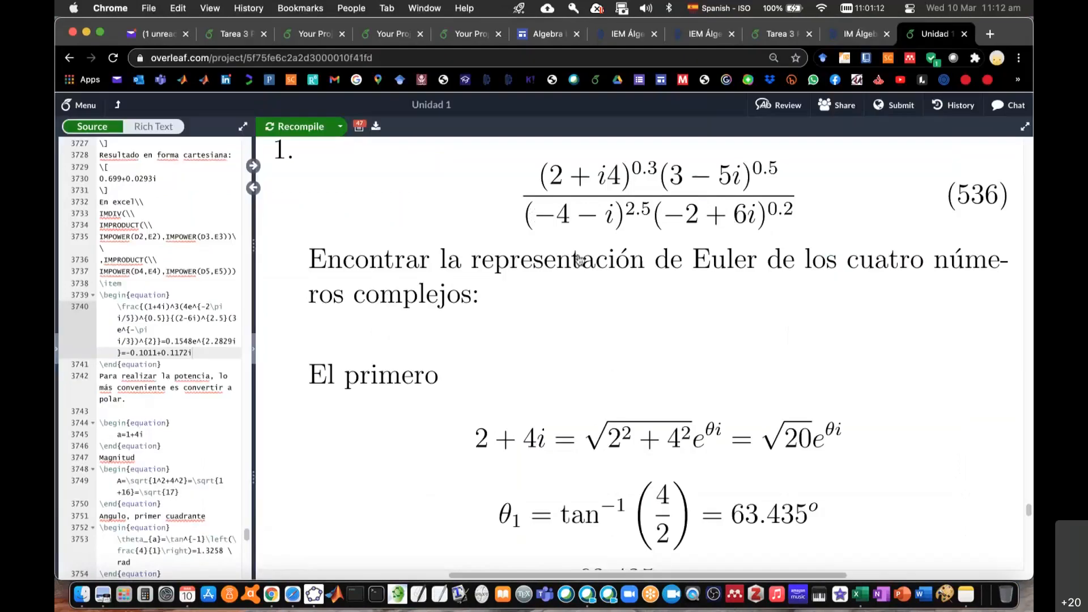
pyautogui.press('super+Tab')
pyautogui.write('-4')
pyautogui.press('Tab')
pyautogui.write('-1')
pyautogui.press('Return')
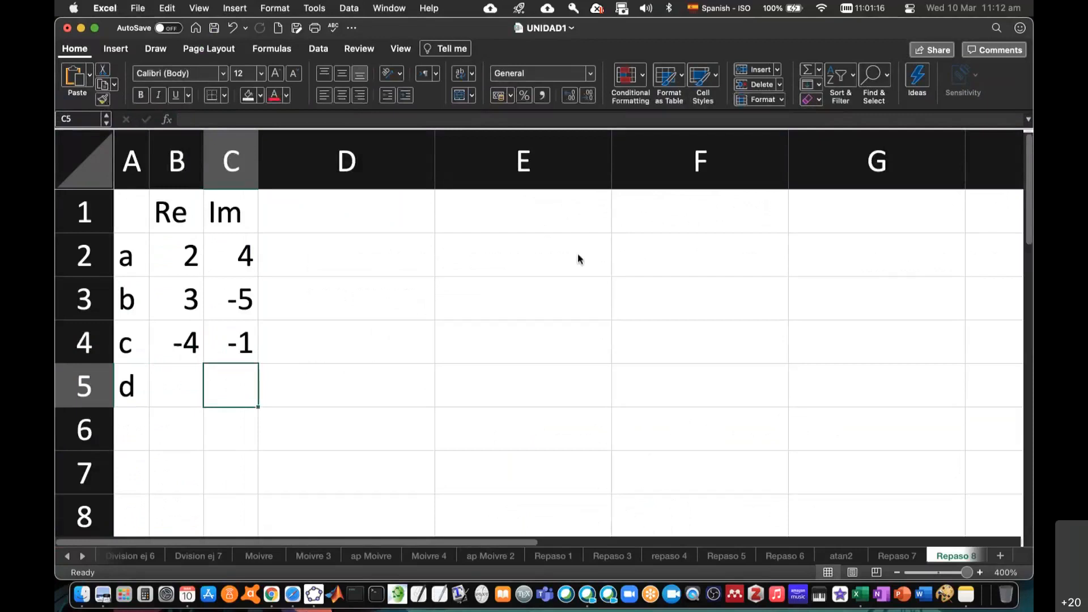
# Look up the fourth complex number in Overleaf and enter -2 in B5 and 6 in C5.
pyautogui.press('super+Tab')
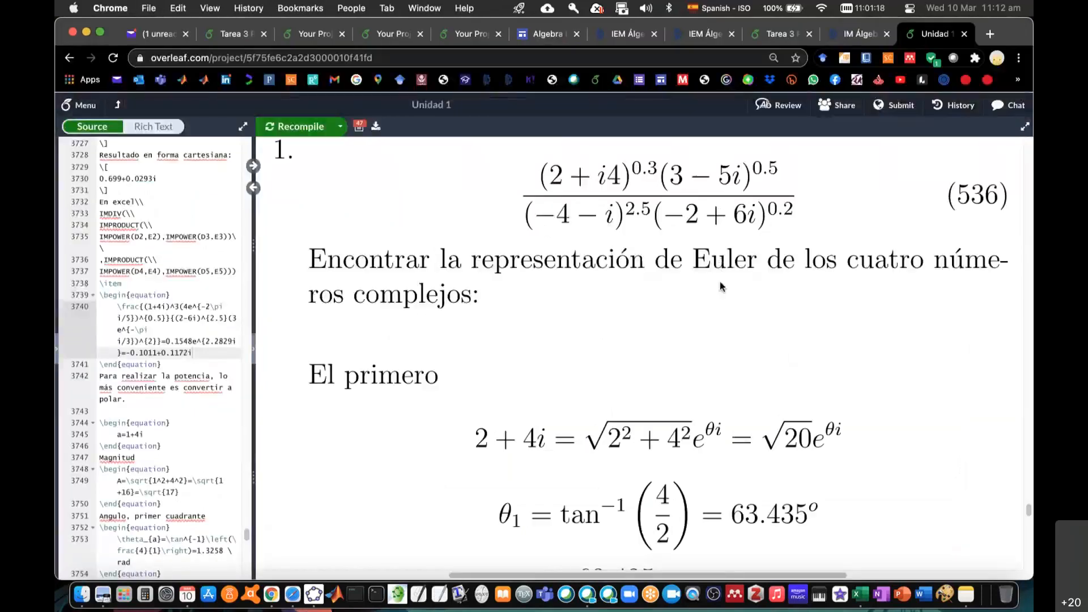
pyautogui.press('super+Tab')
pyautogui.write('-2')
pyautogui.press('Tab')
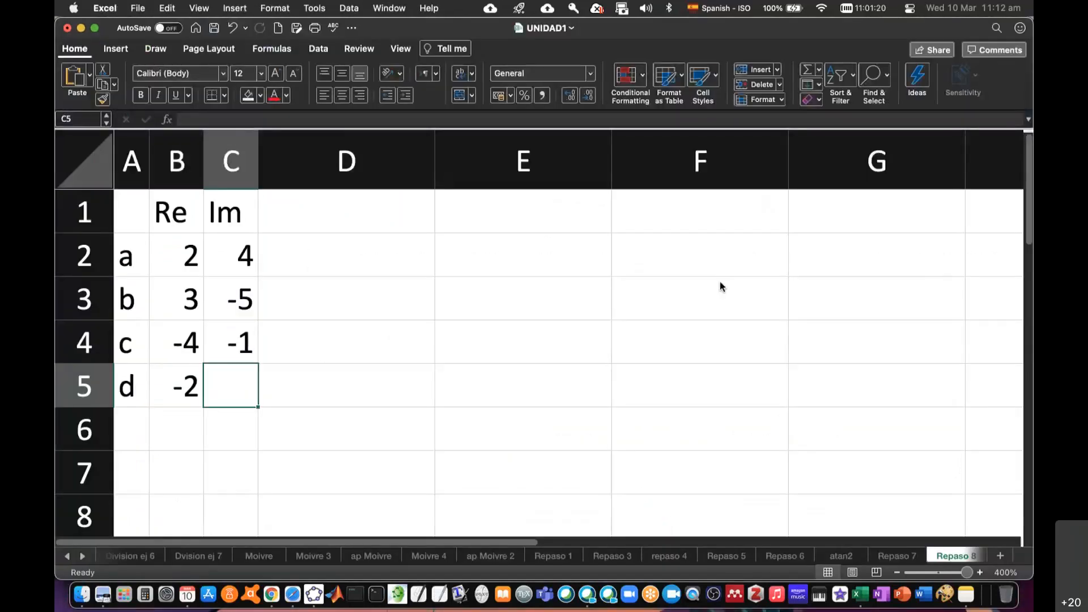
pyautogui.write('6')
pyautogui.press('Return')
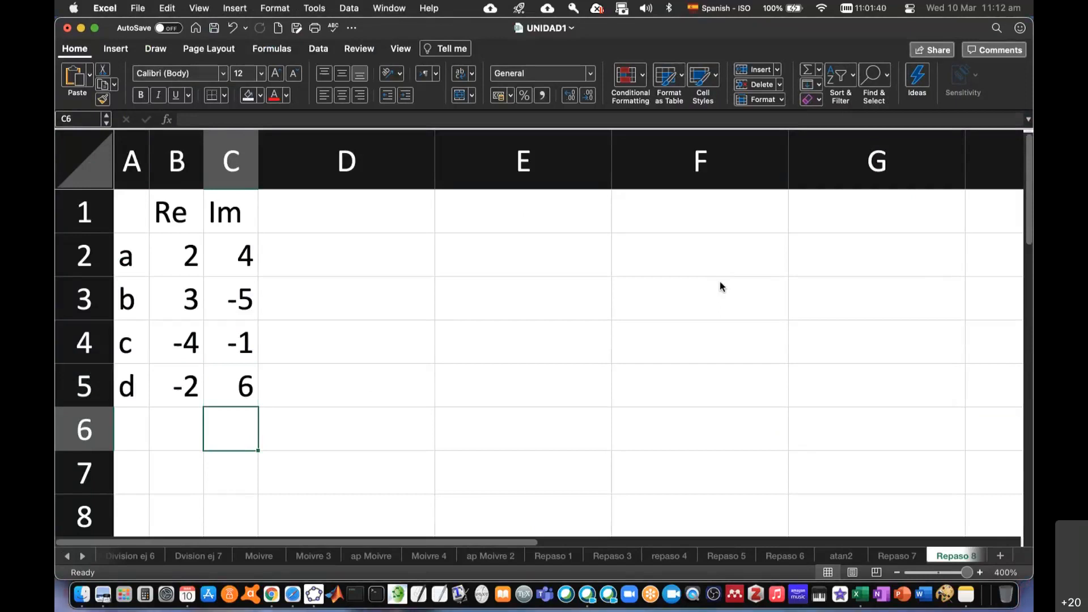
# Recheck the exercise in Overleaf and enter the header "Complejo" in cell D1.
pyautogui.click(406, 227)
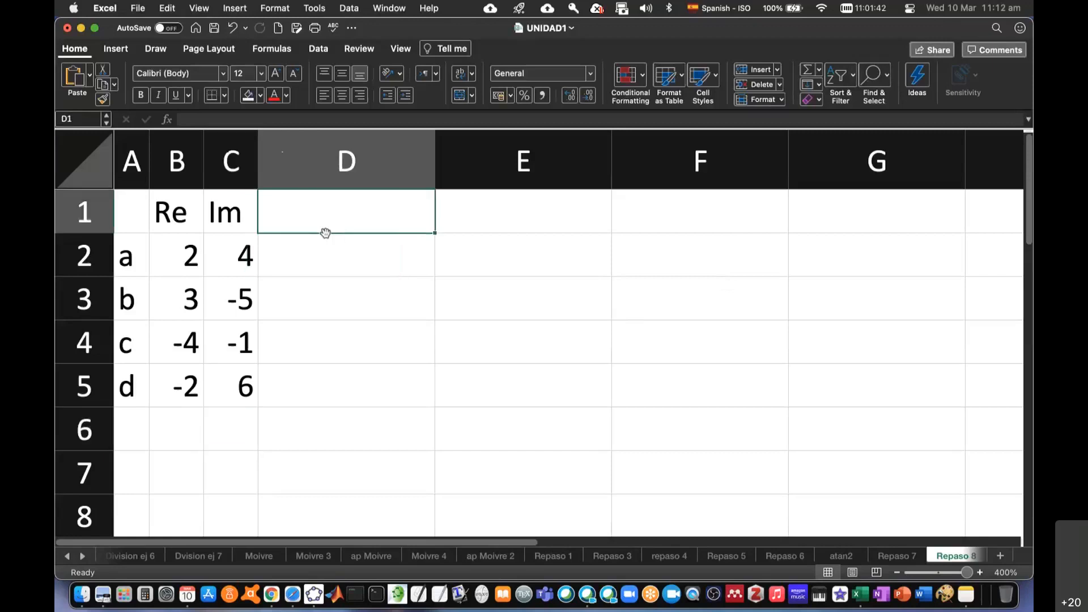
pyautogui.press('super+Tab')
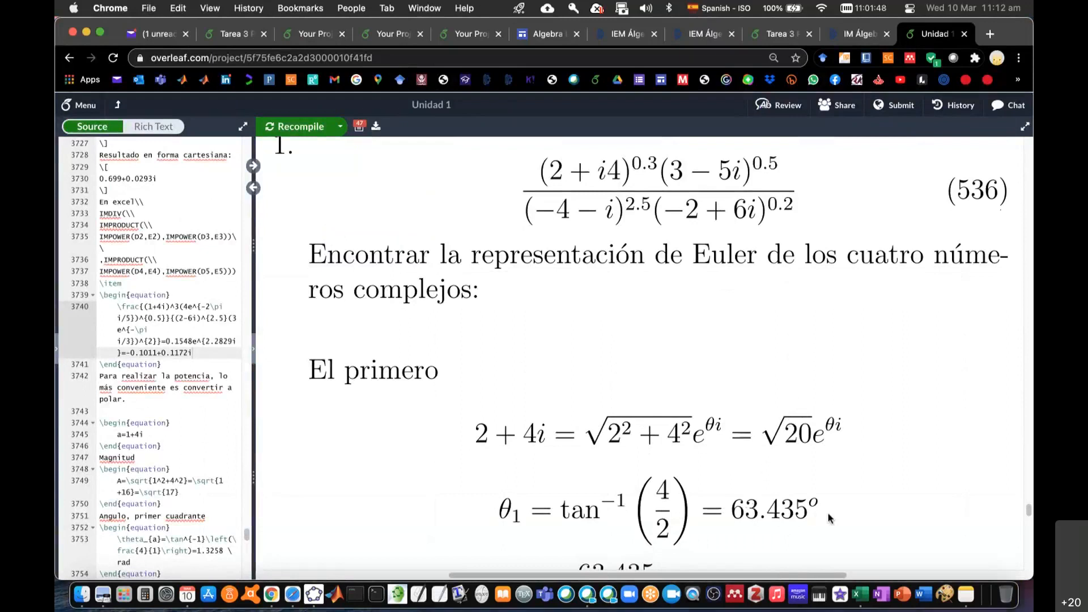
pyautogui.press('super+Tab')
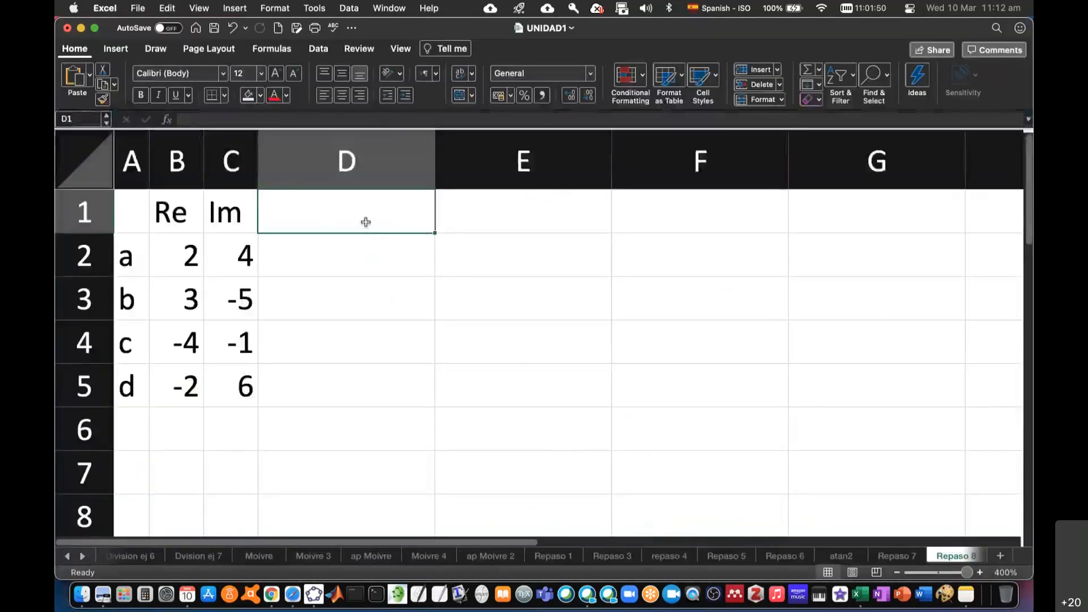
pyautogui.write('Complejo')
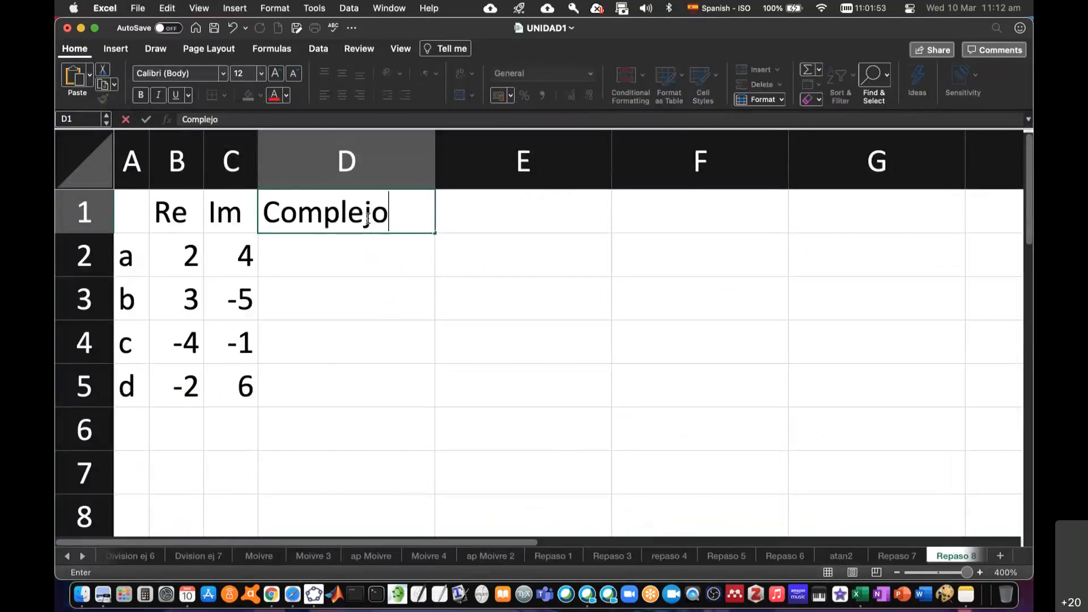
pyautogui.press('Return')
# Build complex number a in D2 with the formula =COMPLEX(B2,C2).
pyautogui.write('=')
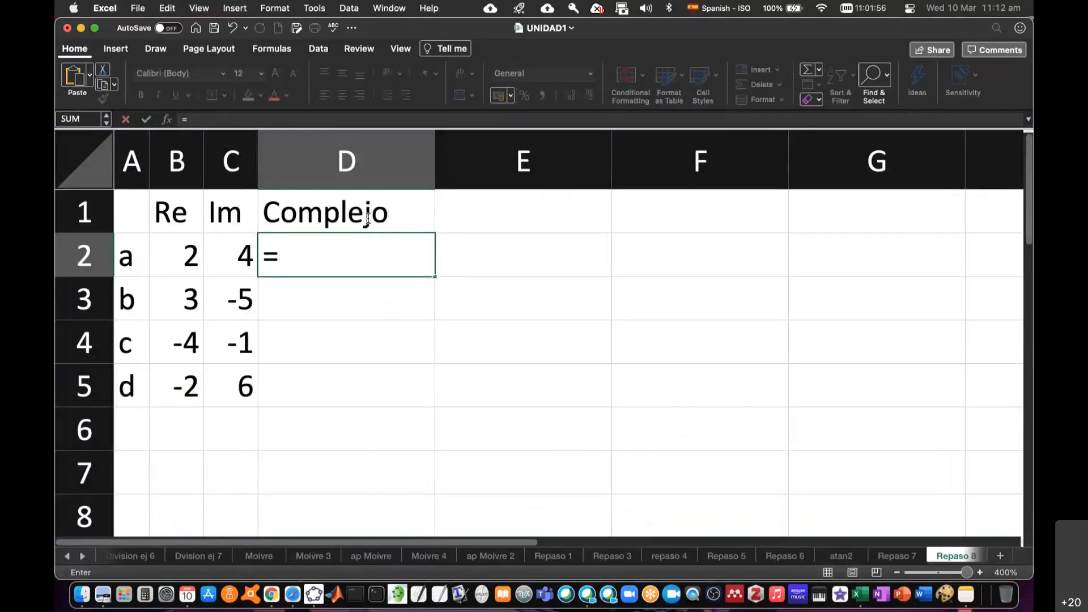
pyautogui.write('comple')
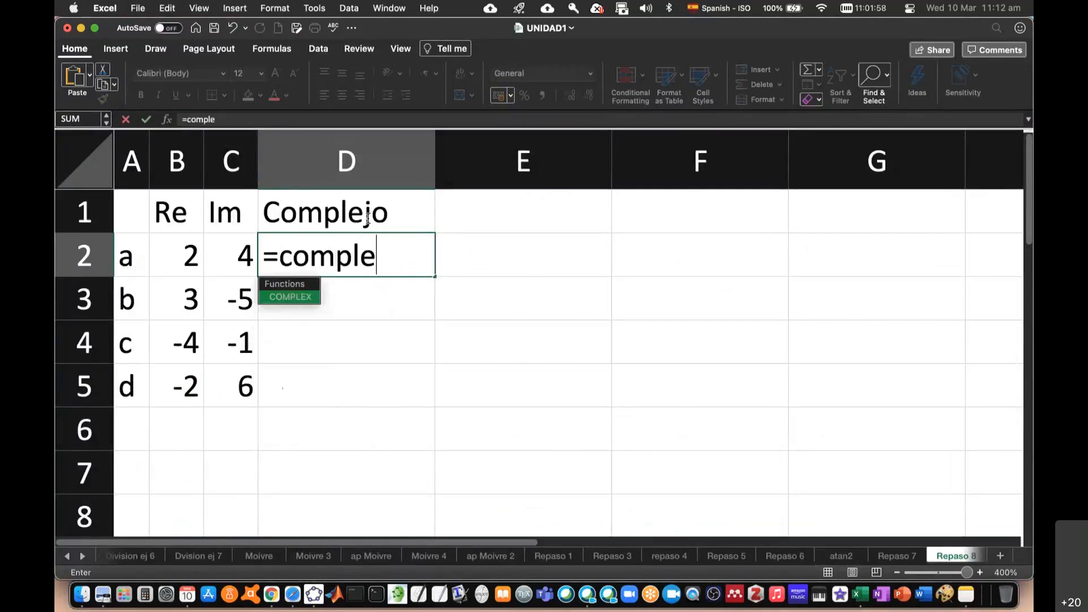
pyautogui.write('x(')
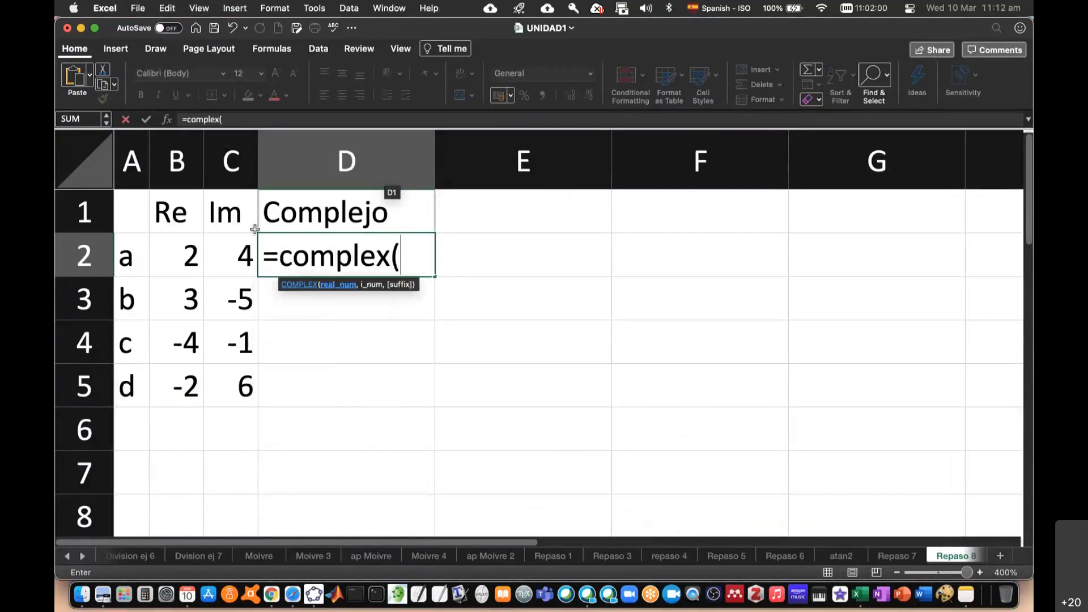
pyautogui.click(190, 252)
pyautogui.write(',')
pyautogui.click(234, 250)
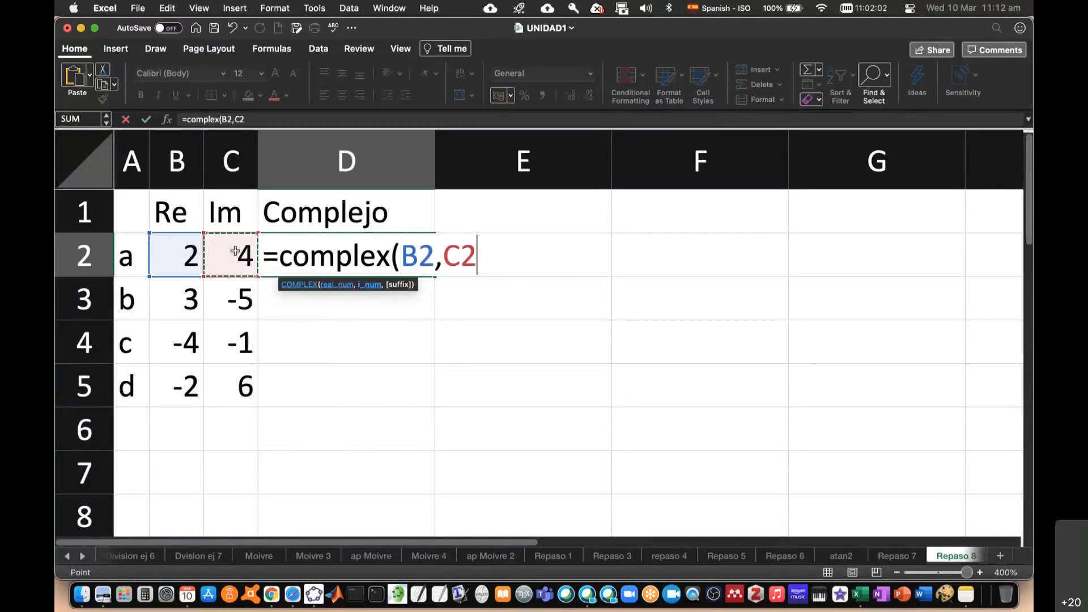
pyautogui.write(')')
pyautogui.press('Return')
# Fill the COMPLEX formula from D2 down to D5 and fit column D to its contents.
pyautogui.click(314, 254)
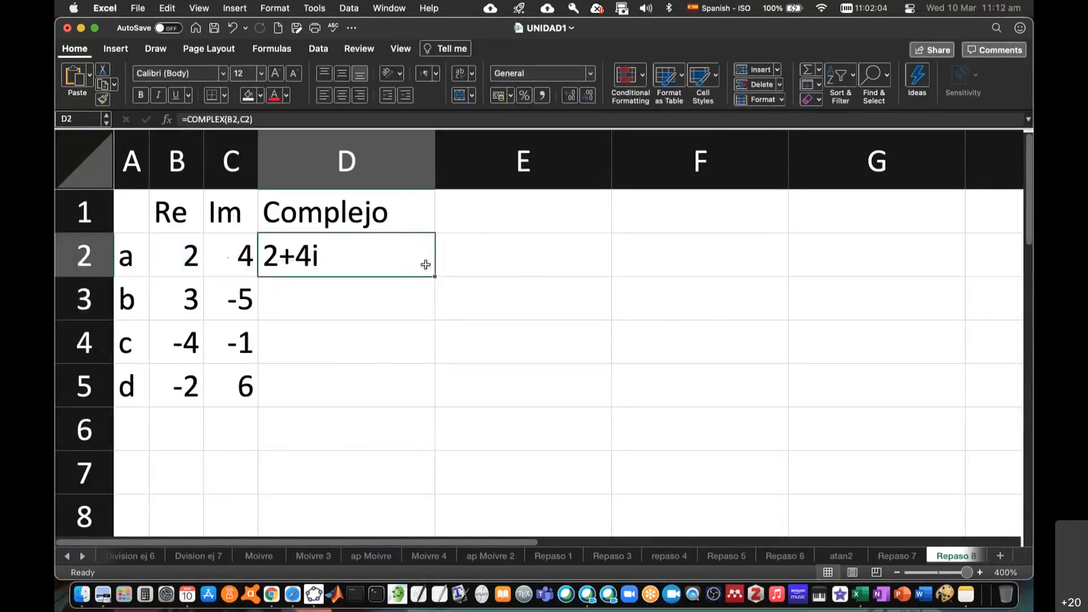
pyautogui.moveTo(434, 276); pyautogui.dragTo(435, 403)
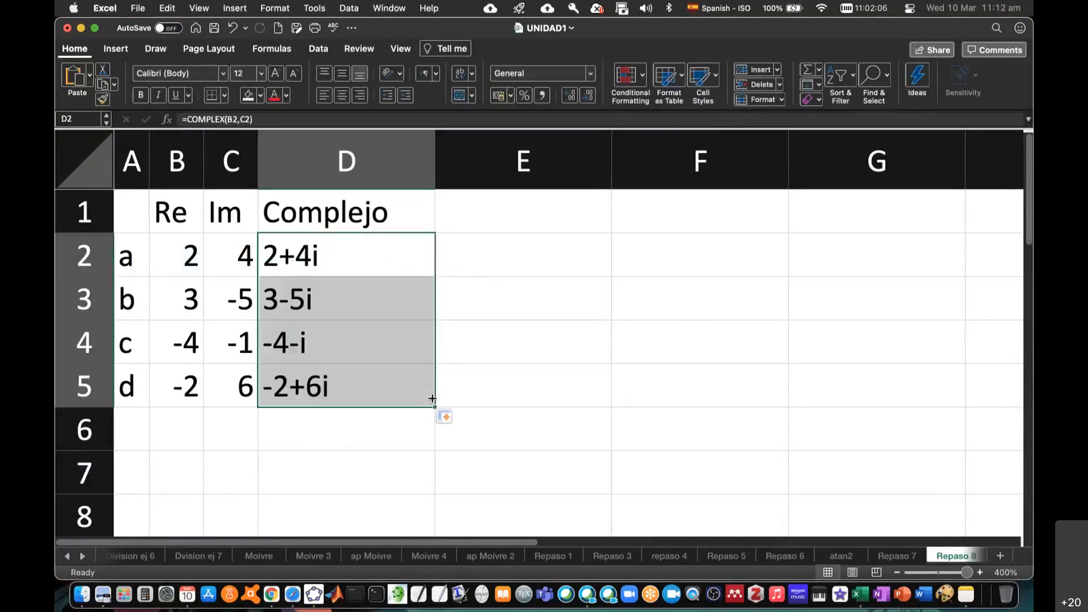
pyautogui.doubleClick(434, 172)
# Add the header "Magnitud" in E1 and calculate the magnitude of a in E2 with =IMABS(D2).
pyautogui.click(451, 216)
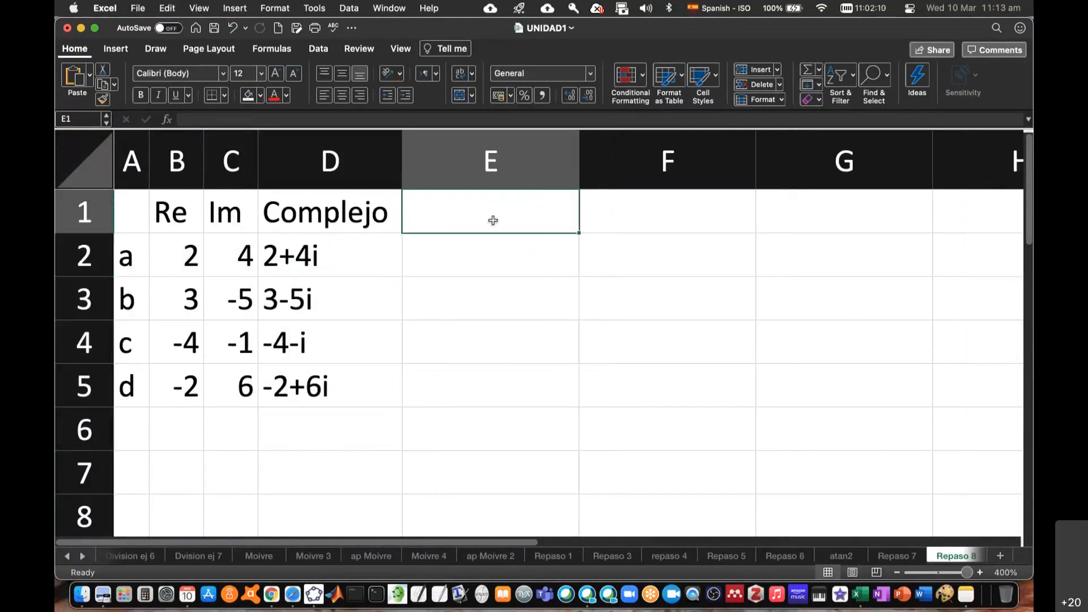
pyautogui.write('Magnitud')
pyautogui.press('Return')
pyautogui.write('=')
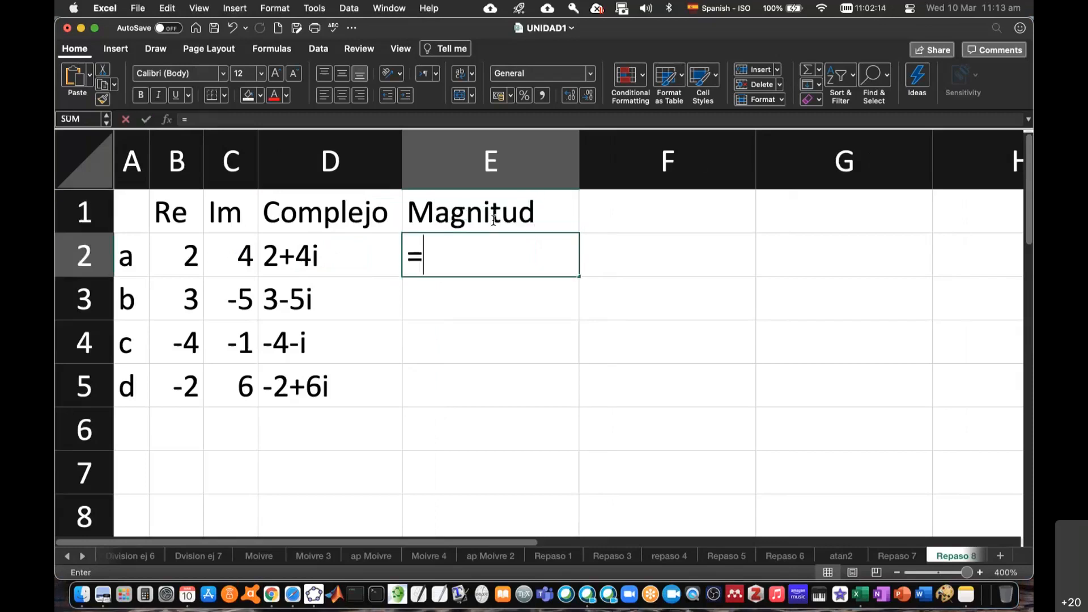
pyautogui.write('im')
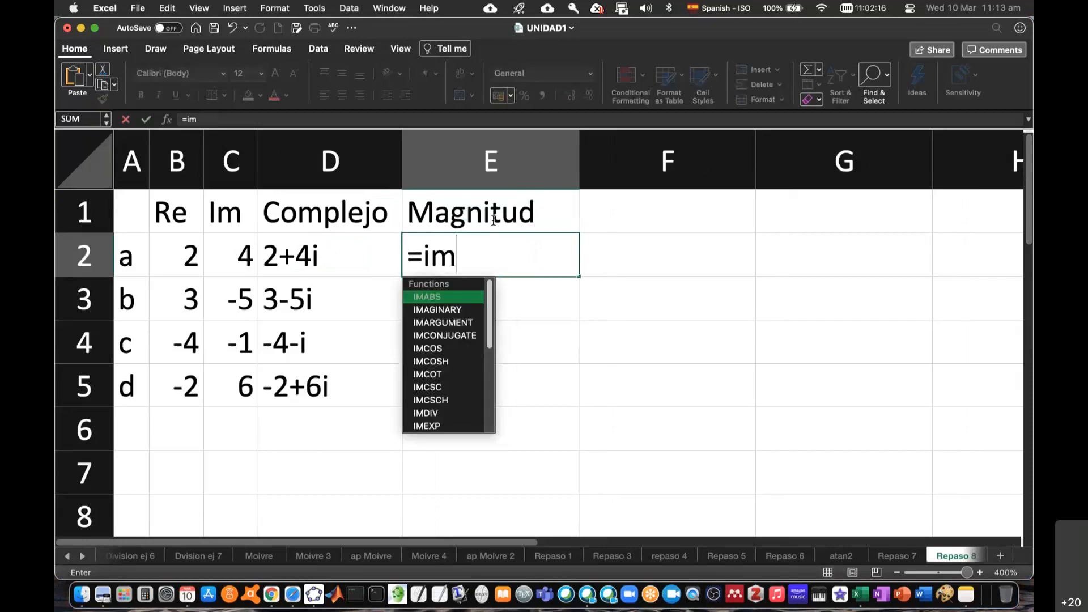
pyautogui.write('abs')
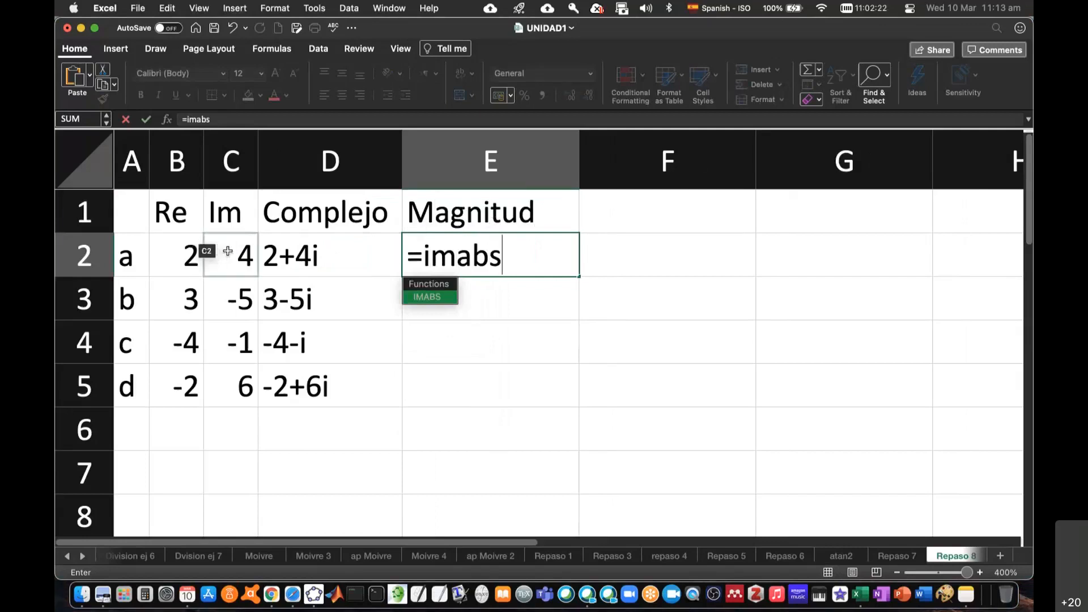
pyautogui.write('(')
pyautogui.click(302, 255)
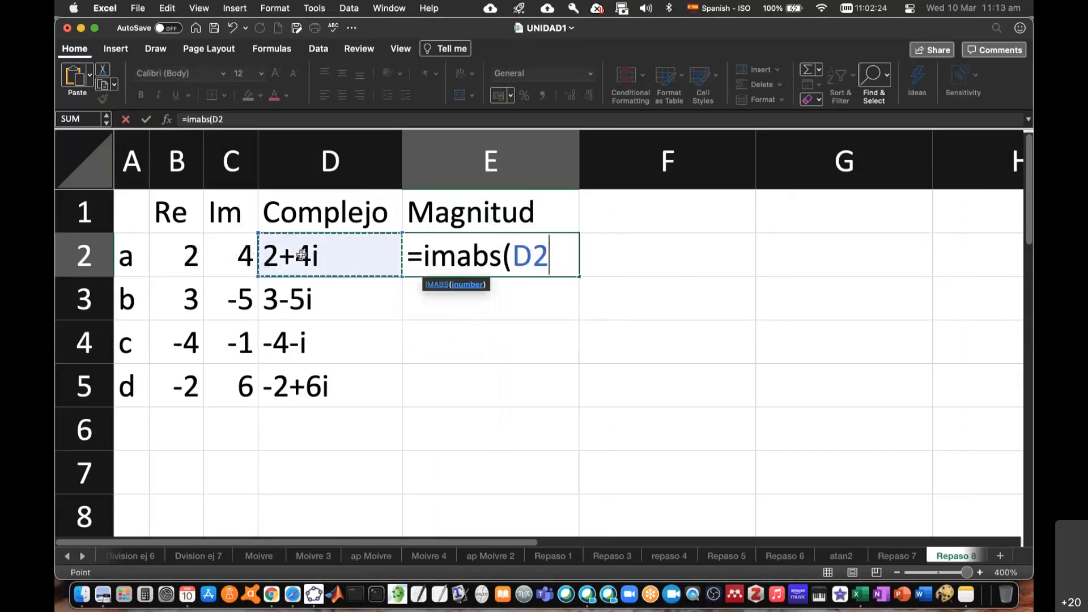
pyautogui.press('Return')
# Fill the IMABS formula from E2 down to E5.
pyautogui.click(564, 258)
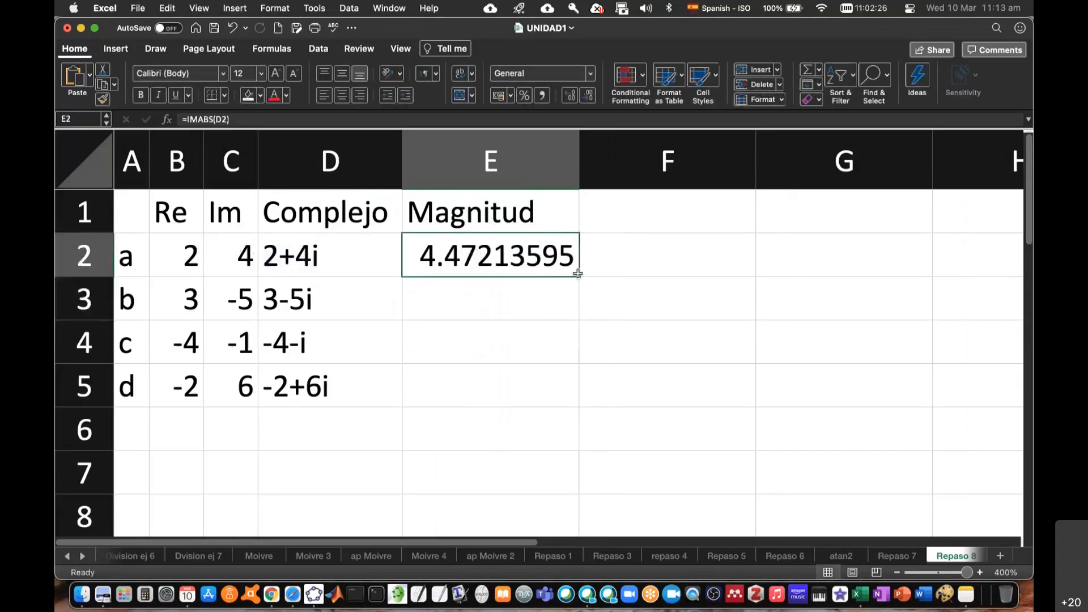
pyautogui.moveTo(580, 278); pyautogui.dragTo(571, 392)
pyautogui.click(649, 325)
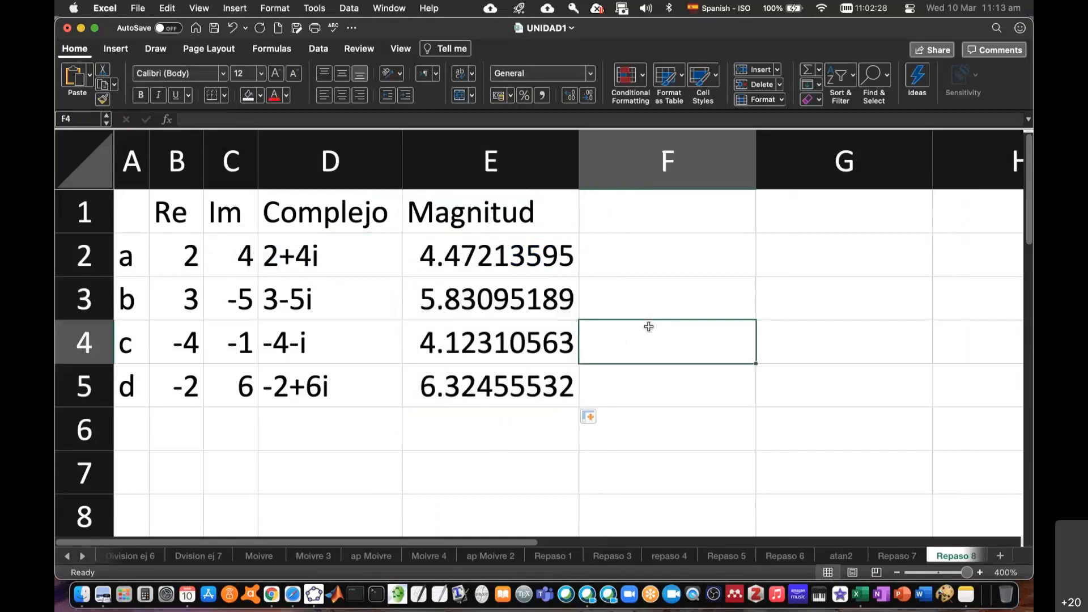
# Add the header "ATAN2" in F1 and calculate the angle of a in F2 with =ATAN2(B2,C2).
pyautogui.click(606, 215)
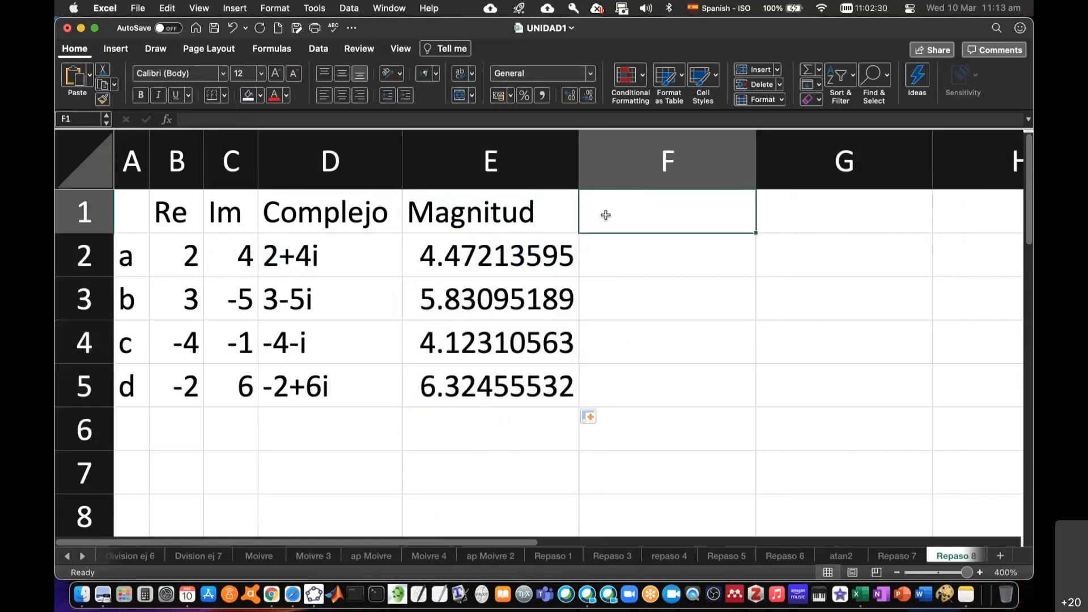
pyautogui.write('ATA')
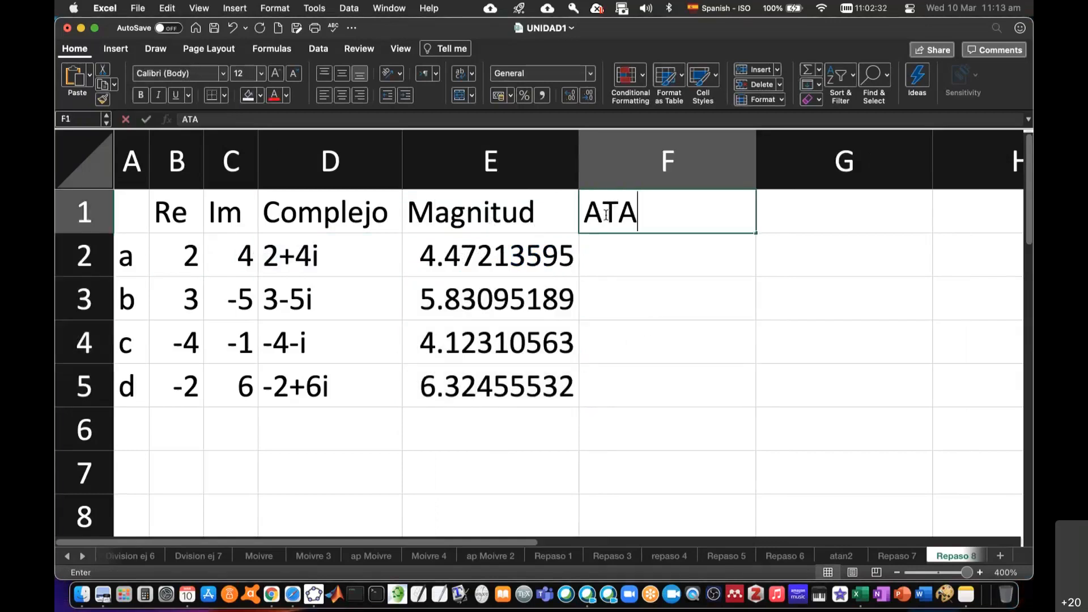
pyautogui.write('N2')
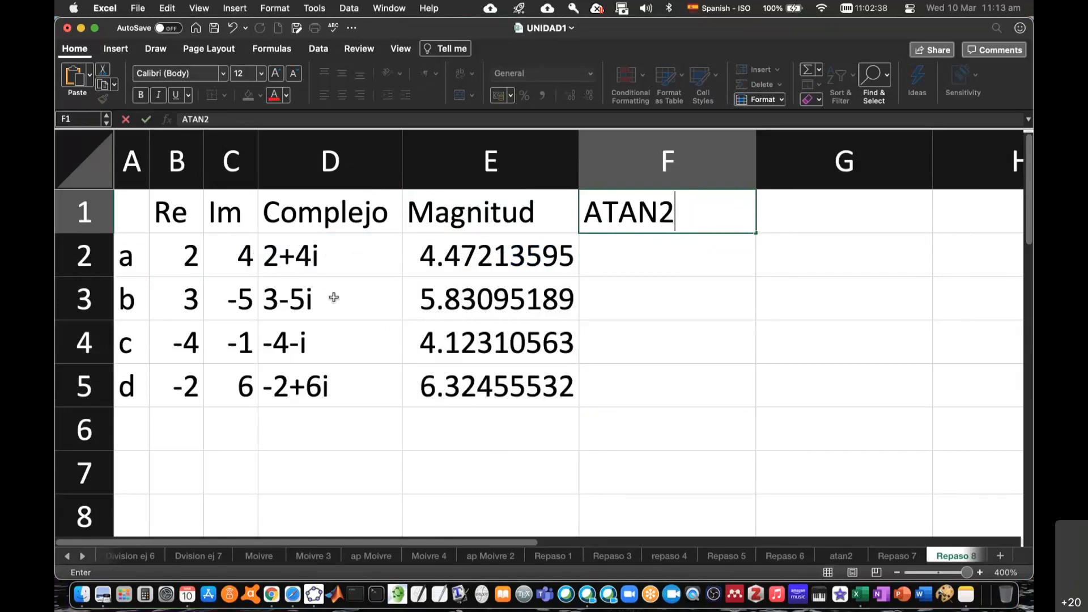
pyautogui.click(649, 243)
pyautogui.write('=atan')
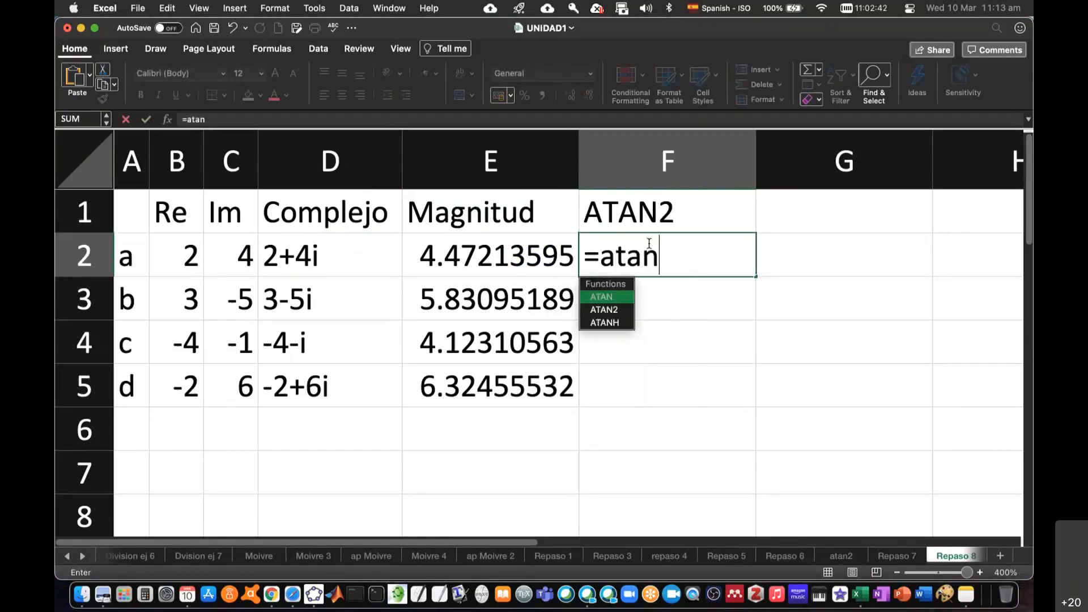
pyautogui.write('2(')
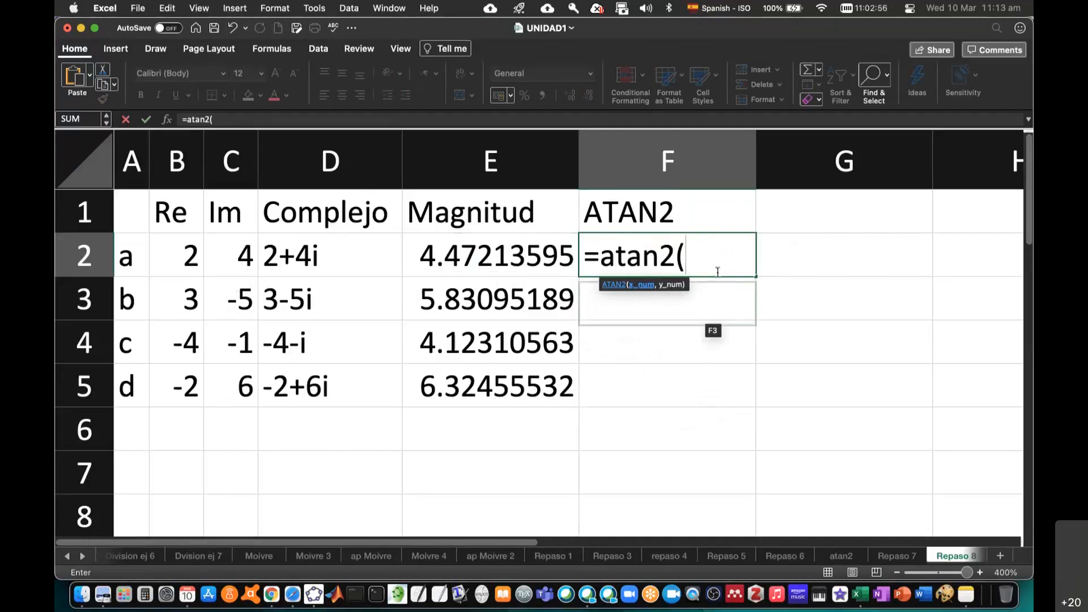
pyautogui.click(191, 259)
pyautogui.write(',')
pyautogui.click(227, 258)
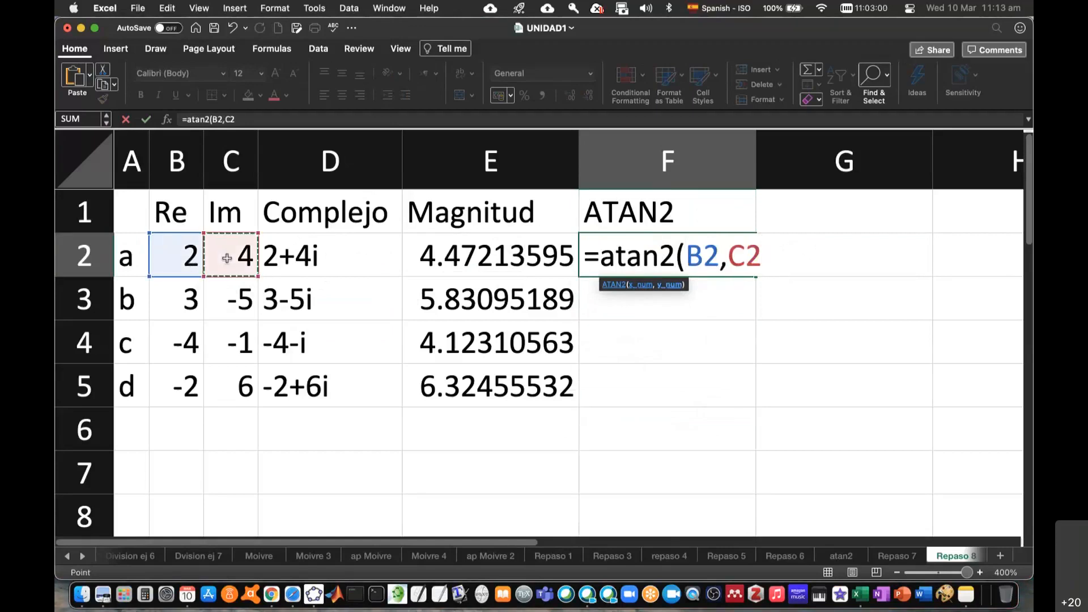
pyautogui.write(')')
pyautogui.press('Return')
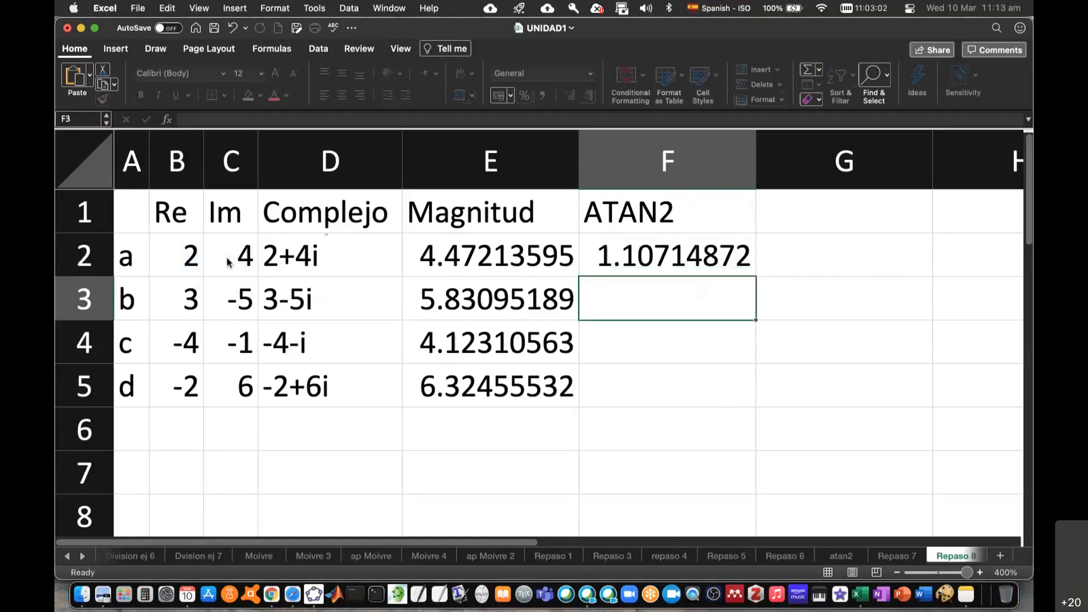
# Fill the ATAN2 formula from F2 down to F5 and widen column F slightly.
pyautogui.click(636, 258)
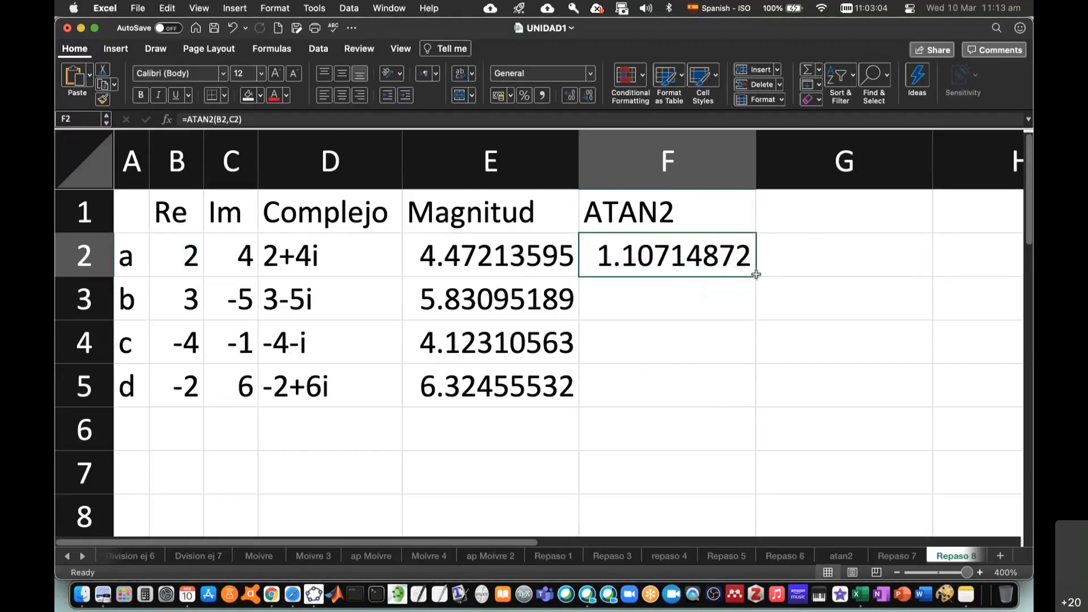
pyautogui.moveTo(758, 276); pyautogui.dragTo(748, 401)
pyautogui.click(809, 291)
pyautogui.moveTo(754, 161); pyautogui.dragTo(763, 161)
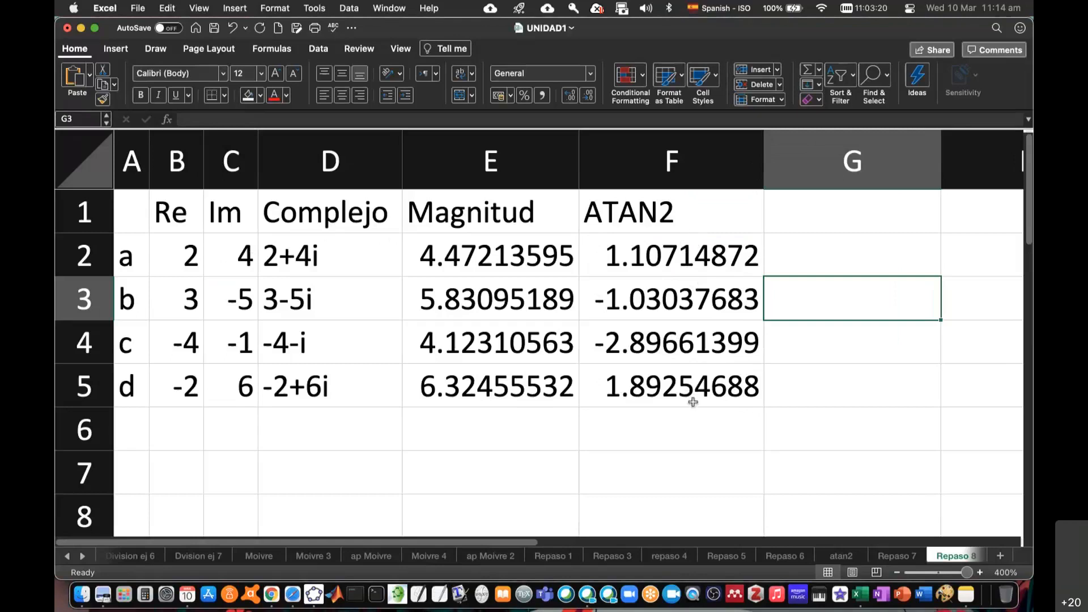
# Enter the header "áng deg" in cell G1.
pyautogui.click(792, 212)
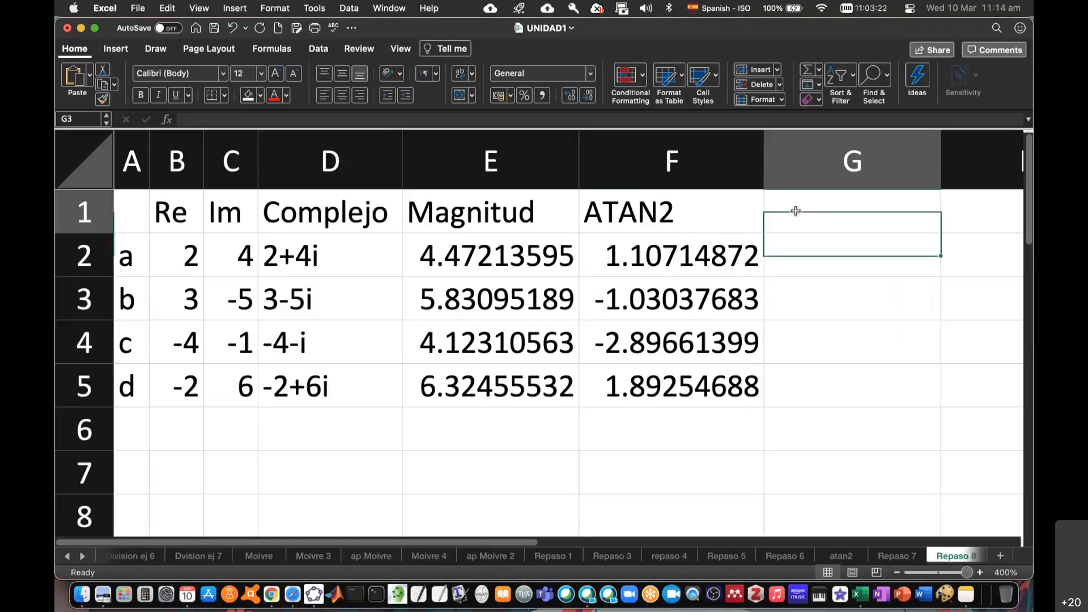
pyautogui.doubleClick(796, 211)
pyautogui.write('án')
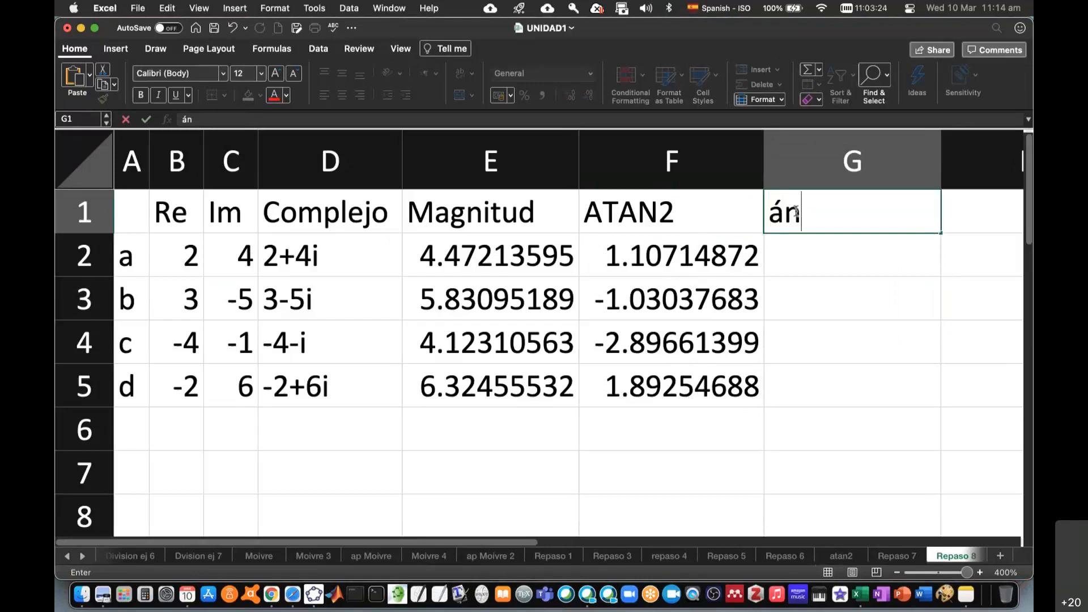
pyautogui.write('g deg')
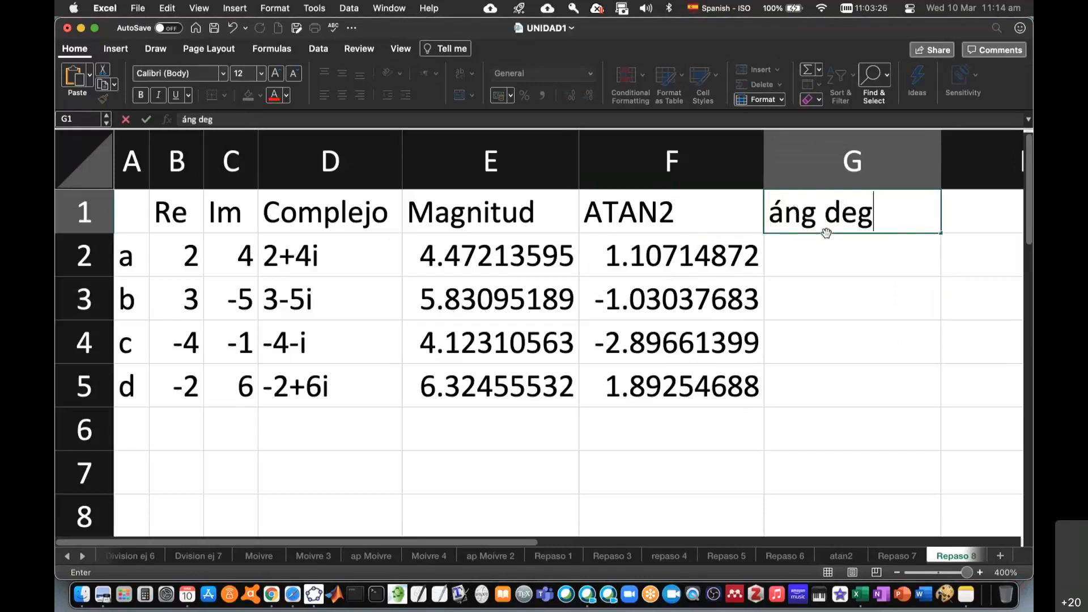
# Convert the angle of a to degrees in G2 with =DEGREES(F2).
pyautogui.click(825, 256)
pyautogui.write('=sdege')
pyautogui.press('BackSpace')
pyautogui.press('BackSpace')
pyautogui.press('BackSpace')
pyautogui.press('BackSpace')
pyautogui.press('BackSpace')
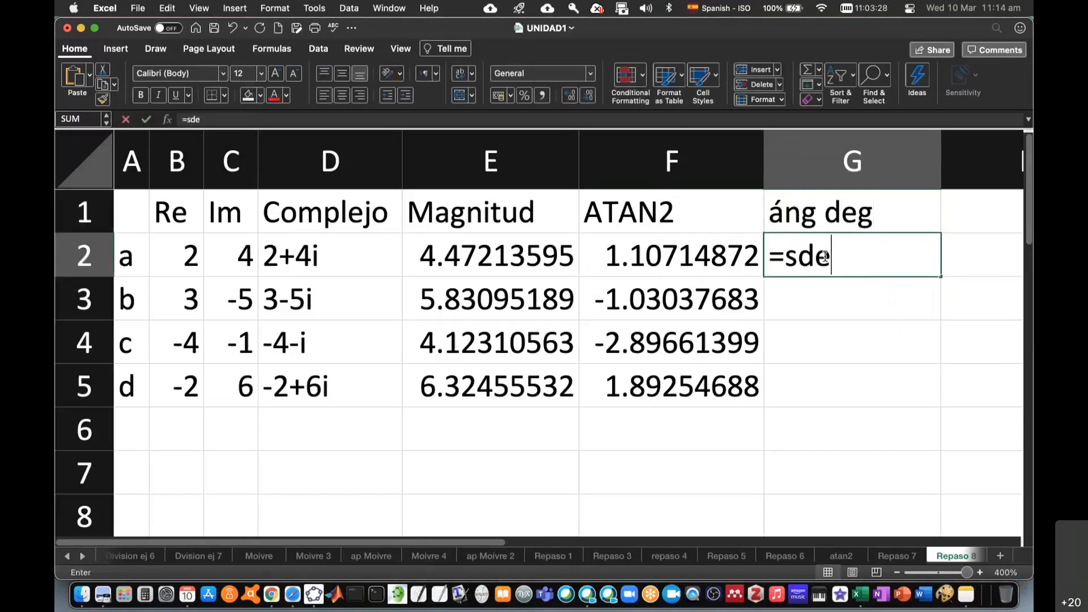
pyautogui.write('deg')
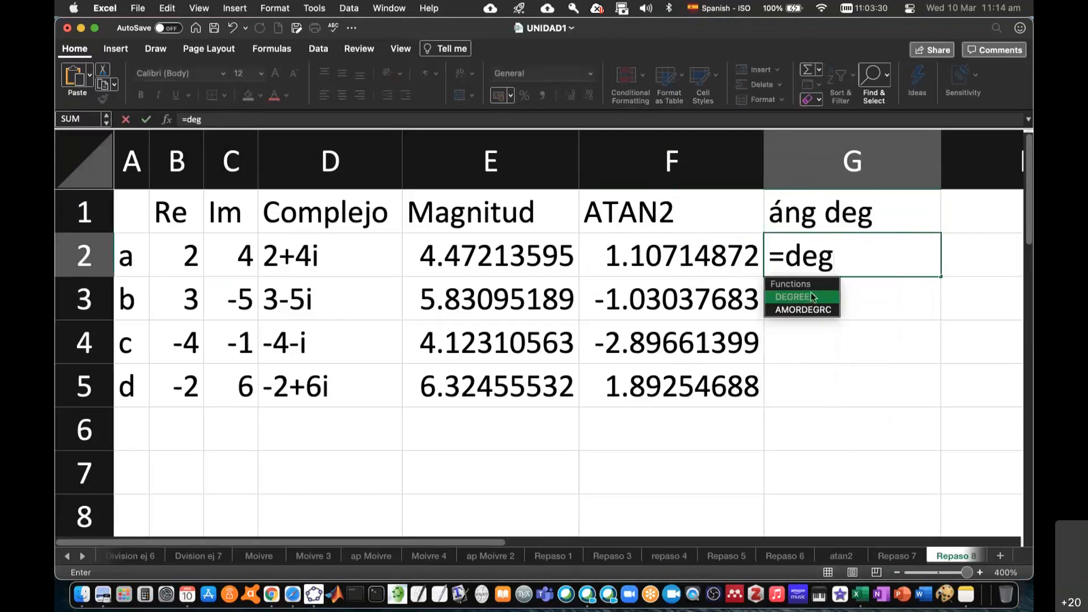
pyautogui.doubleClick(811, 296)
pyautogui.click(684, 247)
pyautogui.write(')')
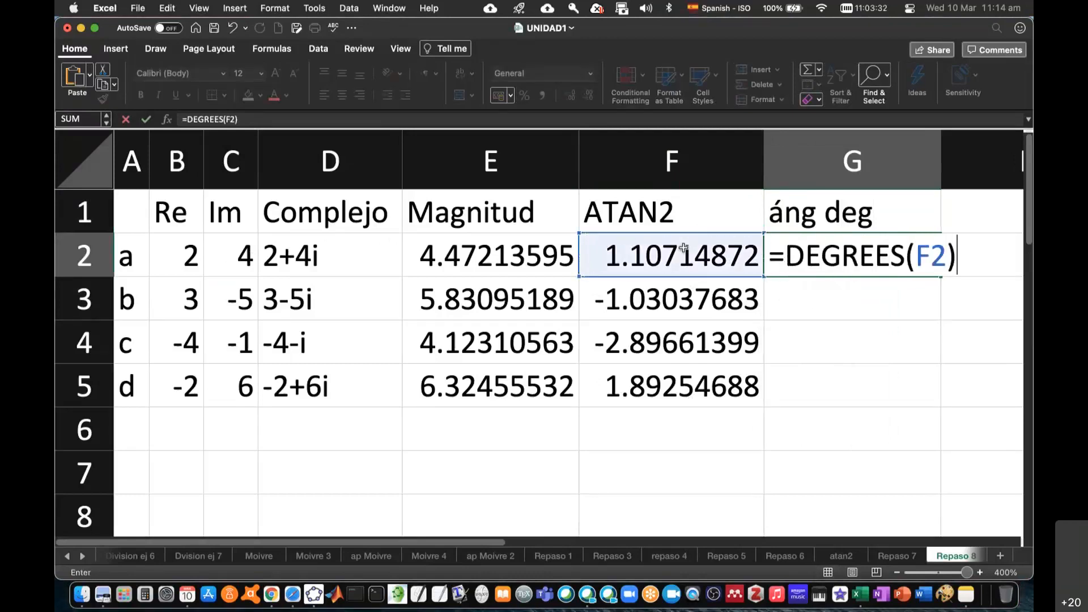
pyautogui.press('Return')
# Fill the DEGREES formula from G2 down to G5.
pyautogui.click(842, 265)
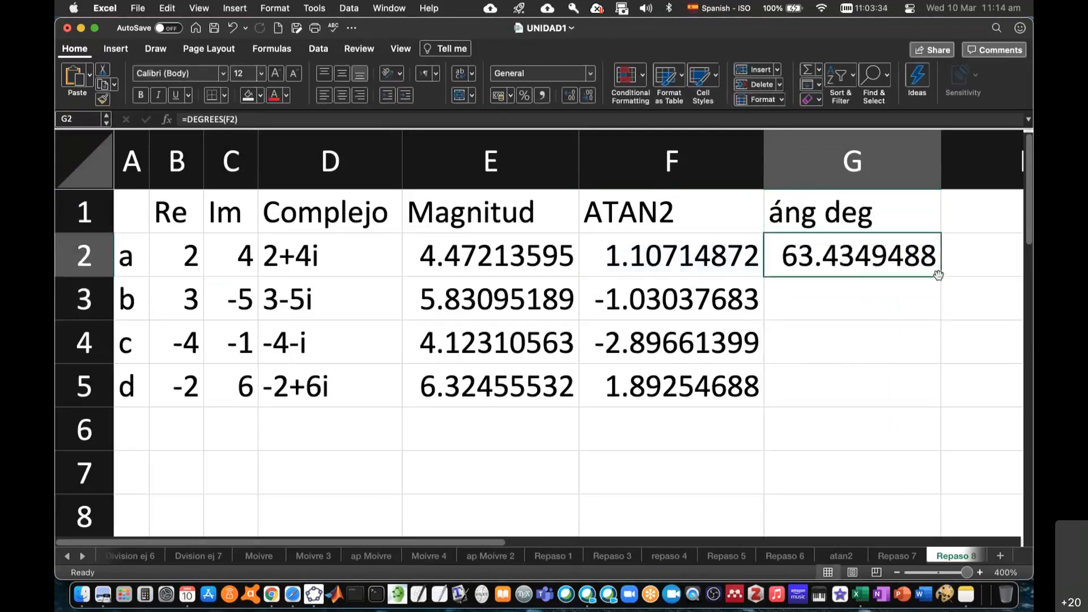
pyautogui.moveTo(939, 277); pyautogui.dragTo(934, 396)
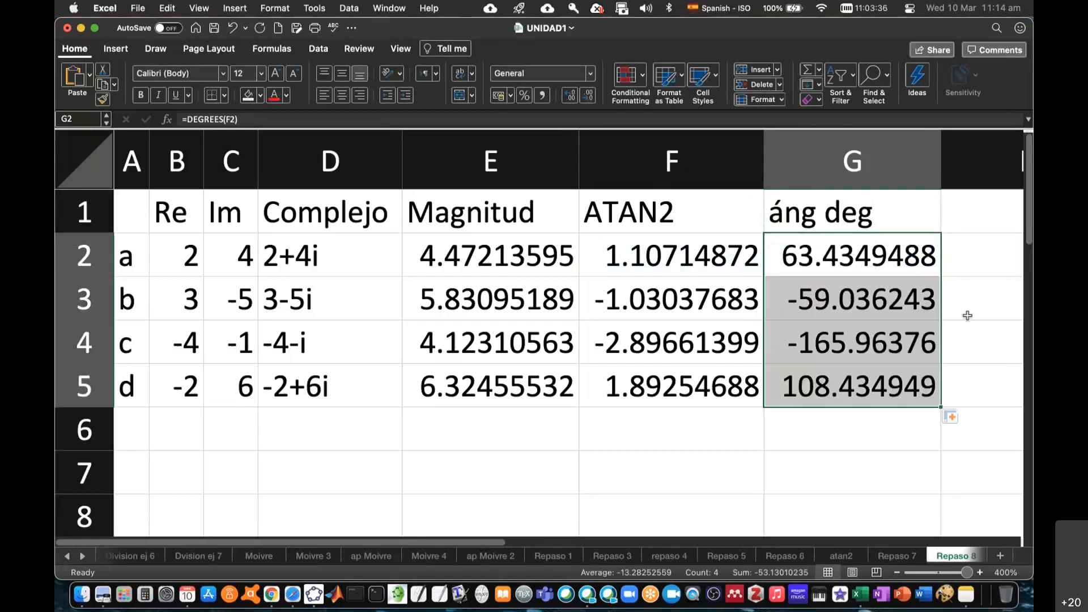
pyautogui.click(972, 312)
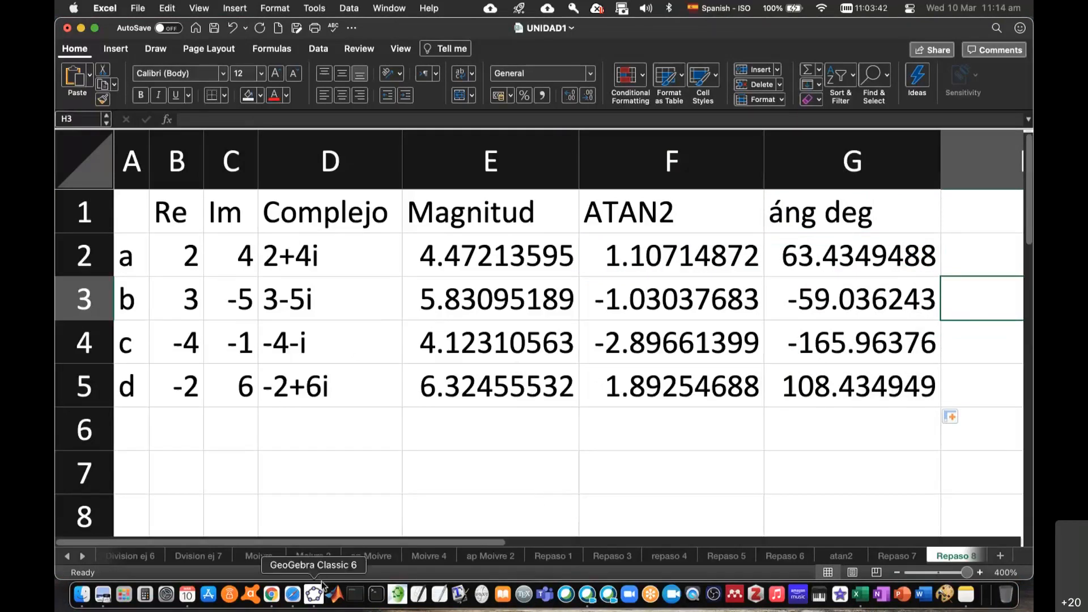
# Compare the spreadsheet row for 2+4i with its worked Euler form under "El primero" in the Overleaf document in Chrome.
pyautogui.click(271, 594)
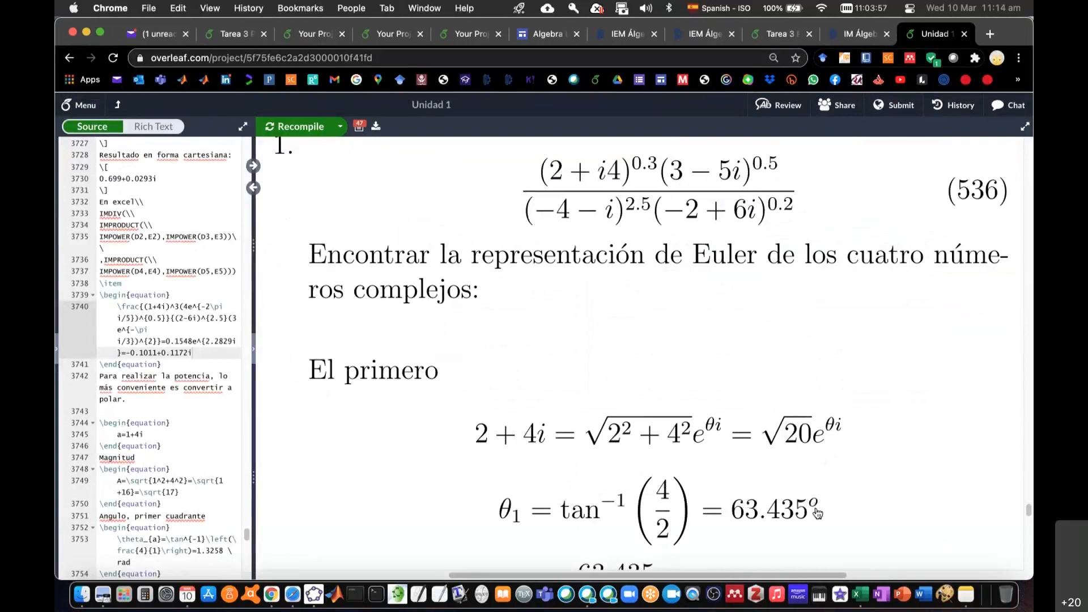
pyautogui.press('super+Tab')
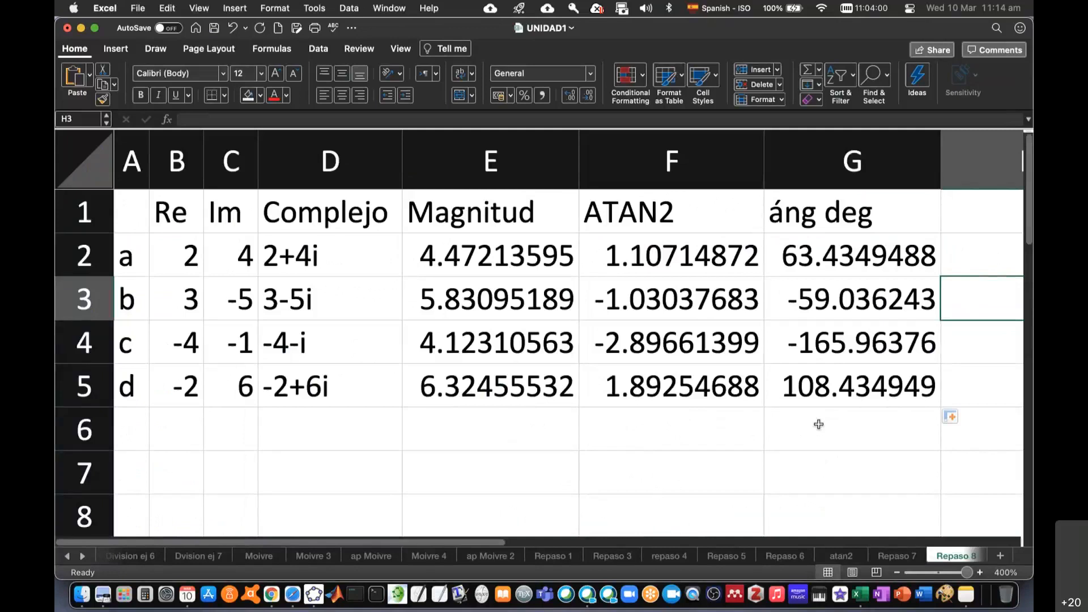
pyautogui.press('super+Tab')
pyautogui.scroll(-3, 774, 442)
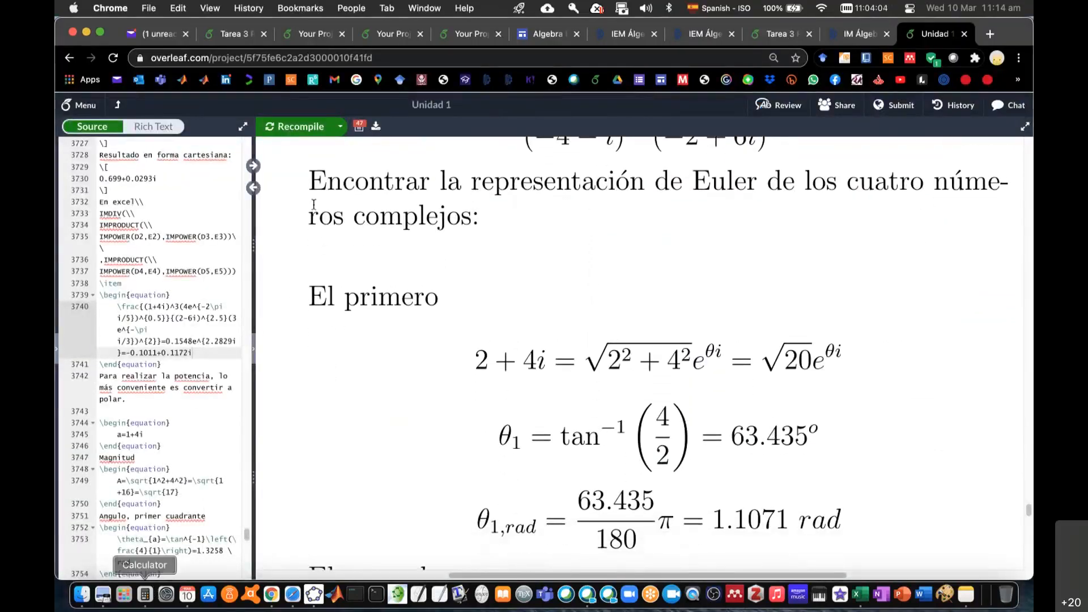
# Calculate the square root of 20 in Calculator to check the magnitude of 2+4i.
pyautogui.click(145, 593)
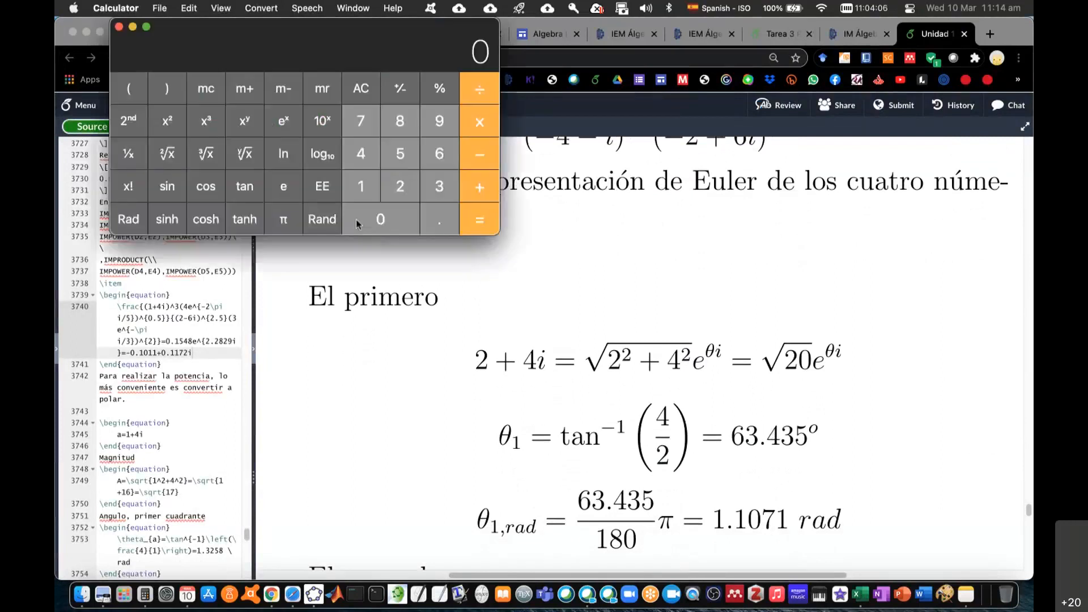
pyautogui.click(399, 185)
pyautogui.click(386, 219)
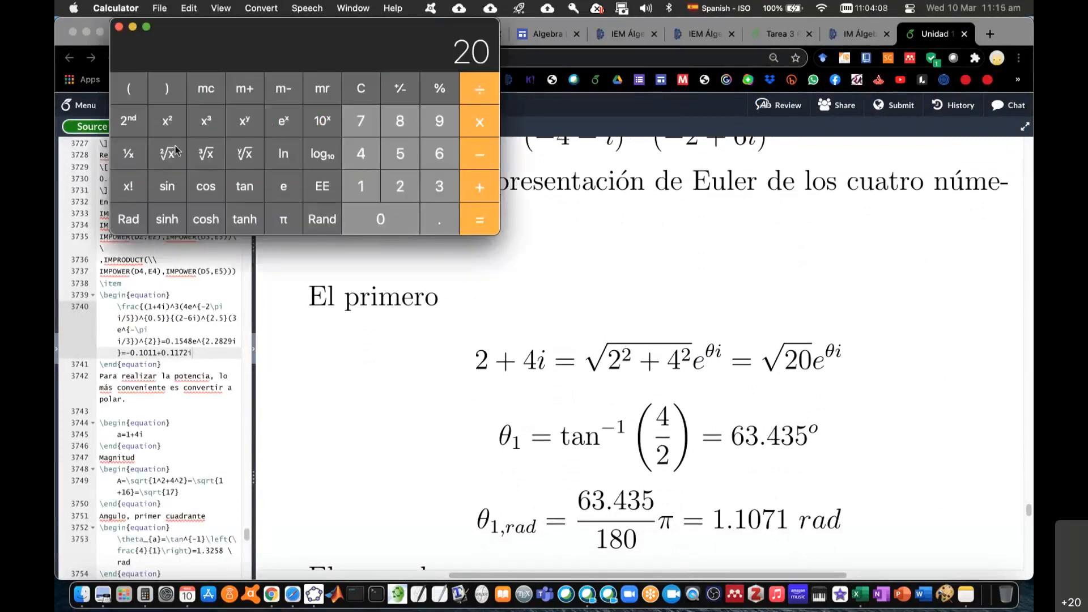
pyautogui.click(167, 153)
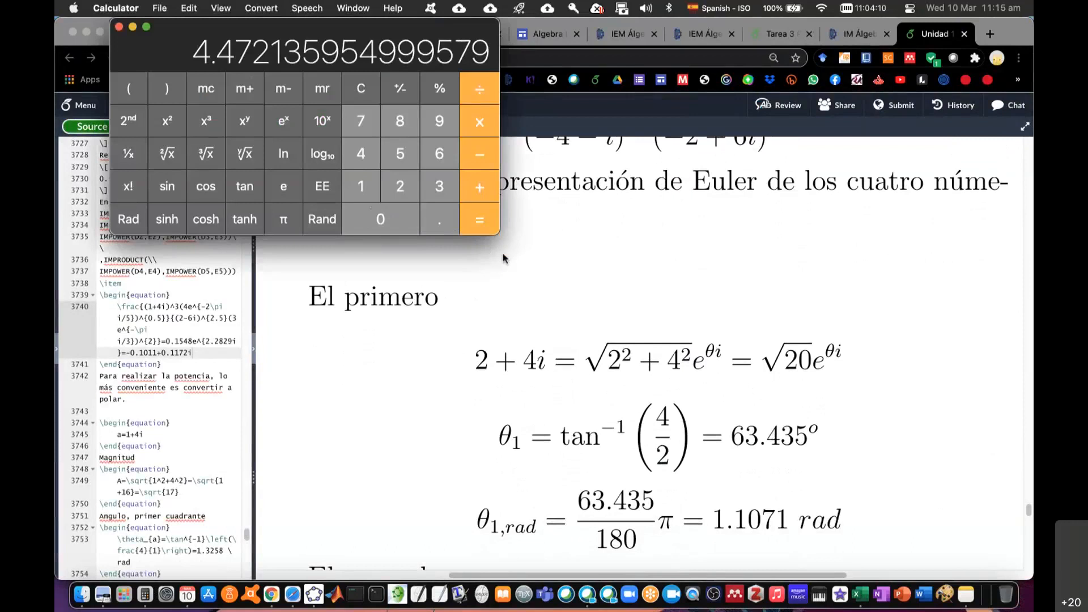
# Compare the radian angle of the first number in the Overleaf solution with cell F2 in Excel.
pyautogui.click(589, 368)
pyautogui.scroll(-3, 589, 367)
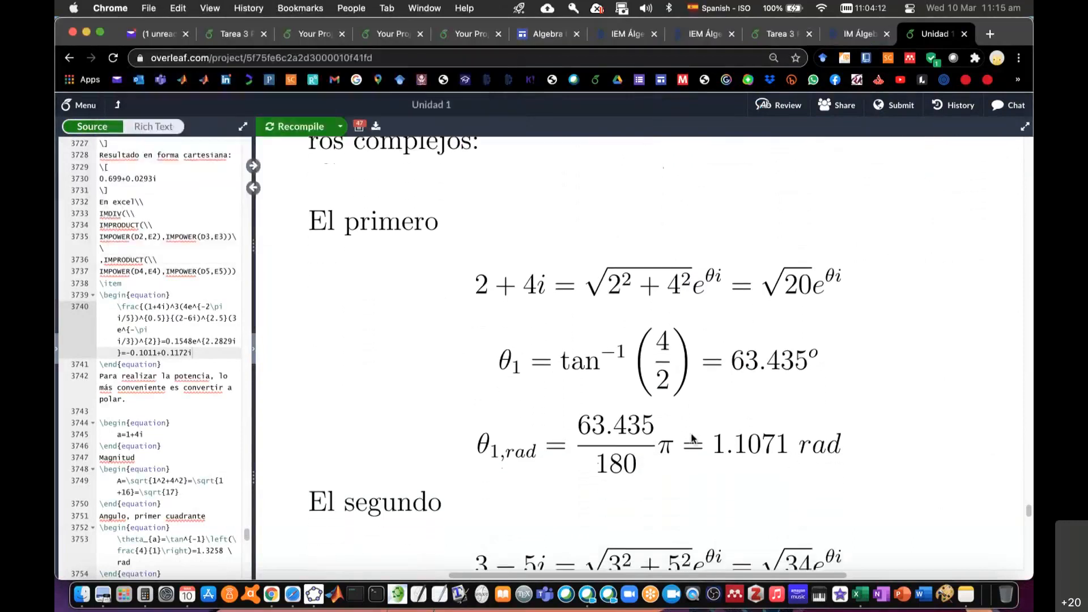
pyautogui.scroll(-2, 717, 436)
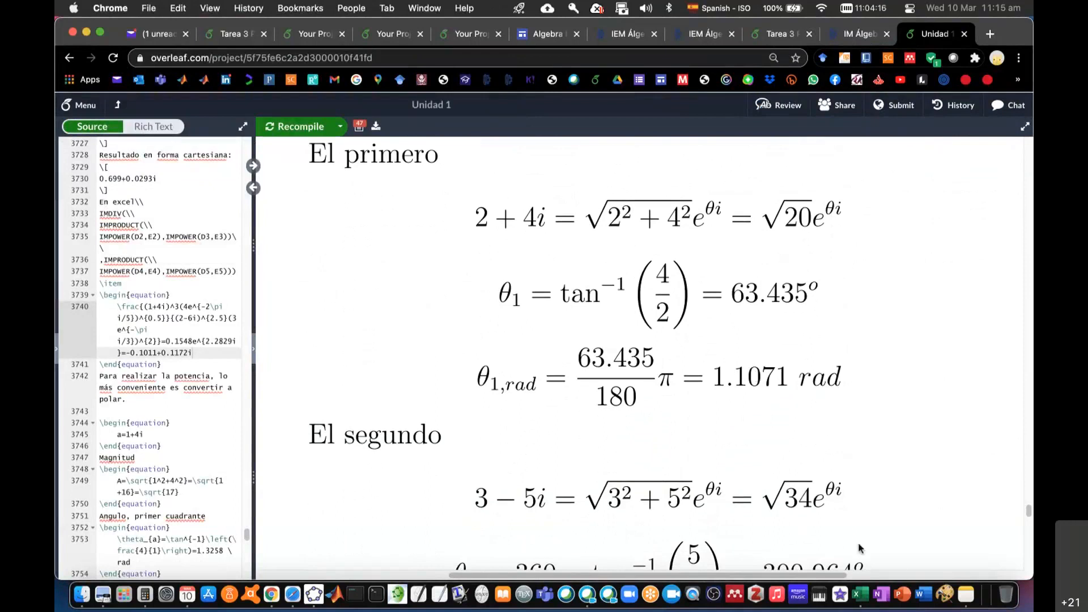
pyautogui.click(859, 594)
pyautogui.click(633, 270)
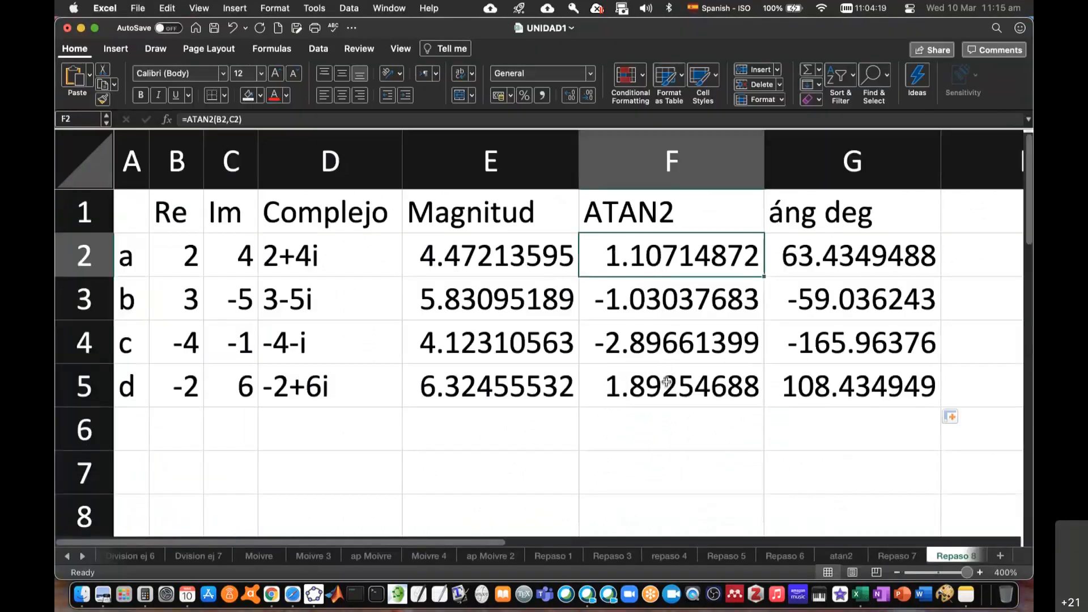
# Go to "El segundo" in the Overleaf solution and calculate the square root of 34 in Calculator.
pyautogui.press('super+Tab')
pyautogui.scroll(-5, 540, 270)
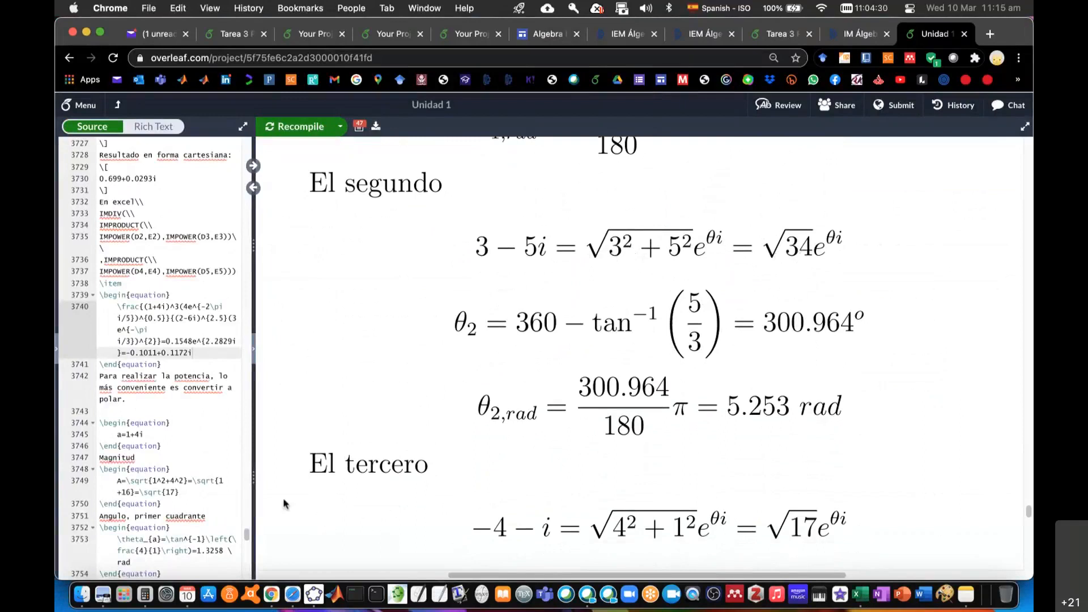
pyautogui.click(145, 594)
pyautogui.click(439, 186)
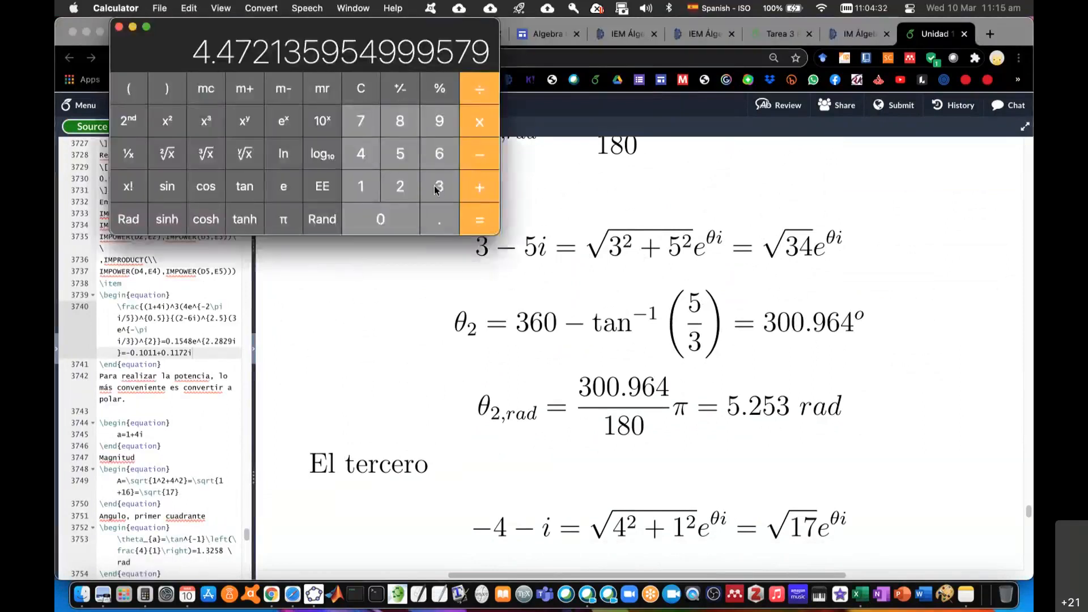
pyautogui.click(363, 158)
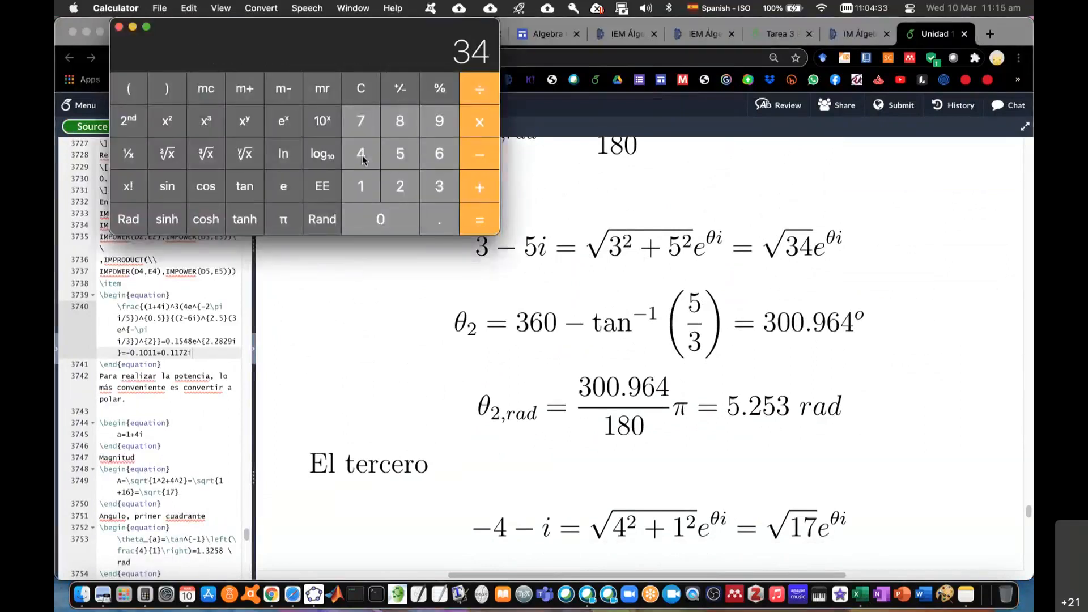
pyautogui.click(166, 157)
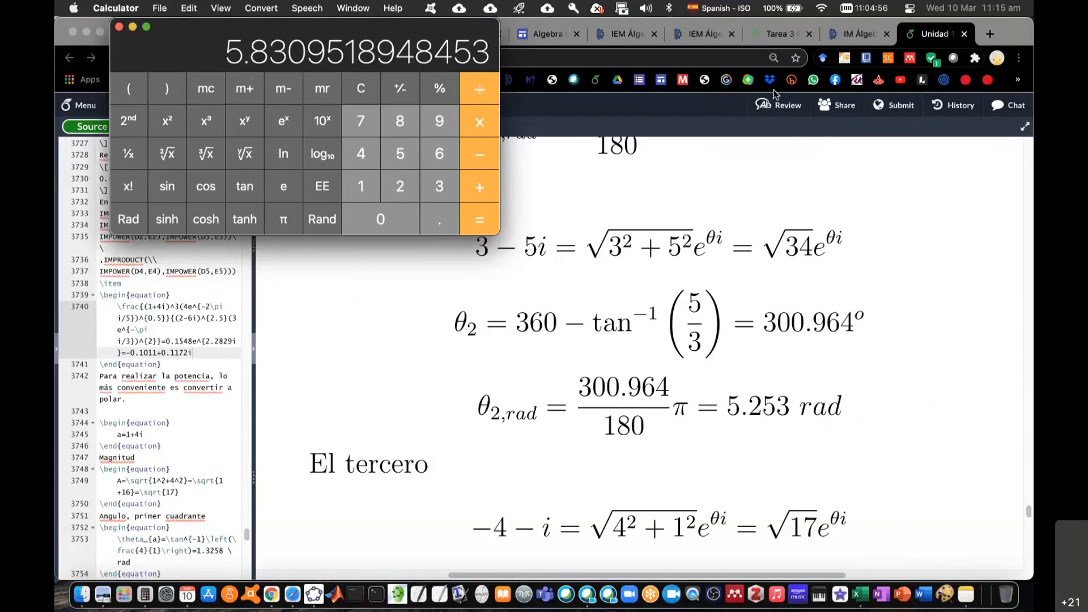
# Check b's magnitude in Excel cell E3 against the Calculator result and return to the Overleaf solution for 3-5i.
pyautogui.click(859, 595)
pyautogui.click(575, 299)
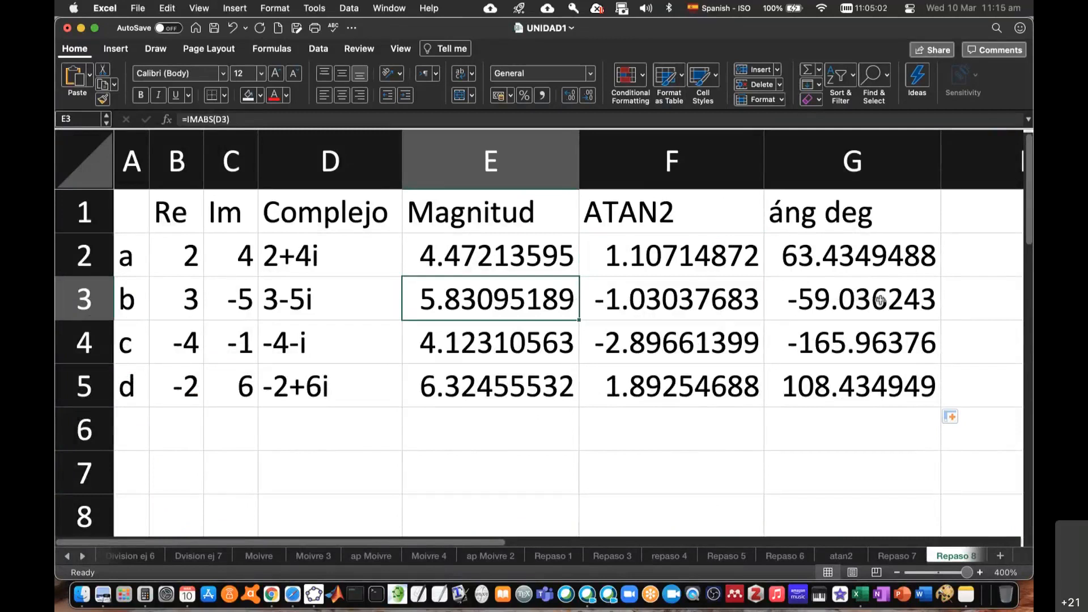
pyautogui.click(145, 593)
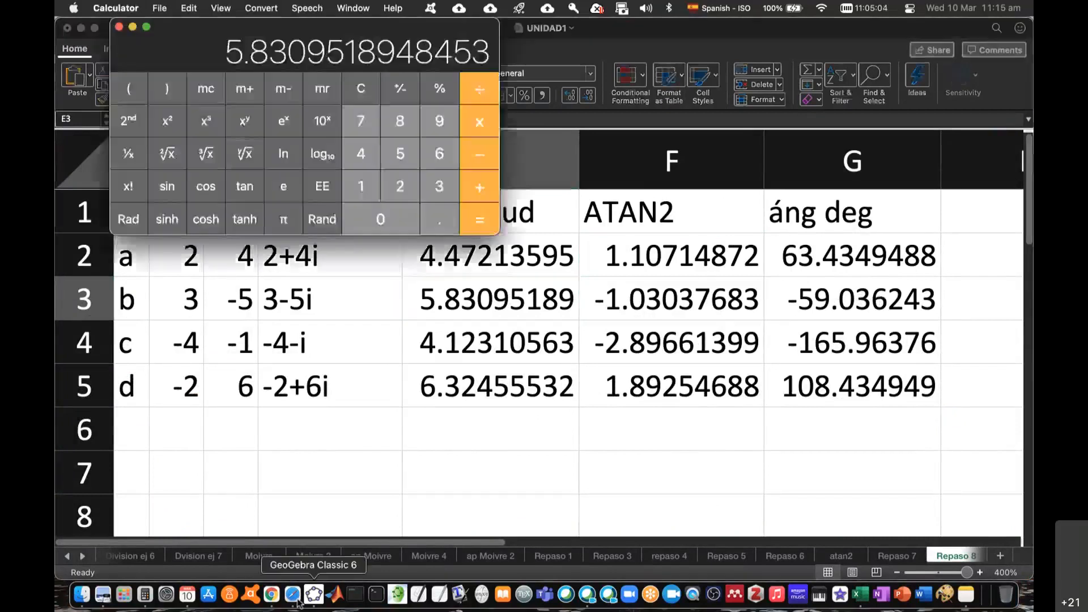
pyautogui.click(271, 594)
pyautogui.scroll(-1, 796, 458)
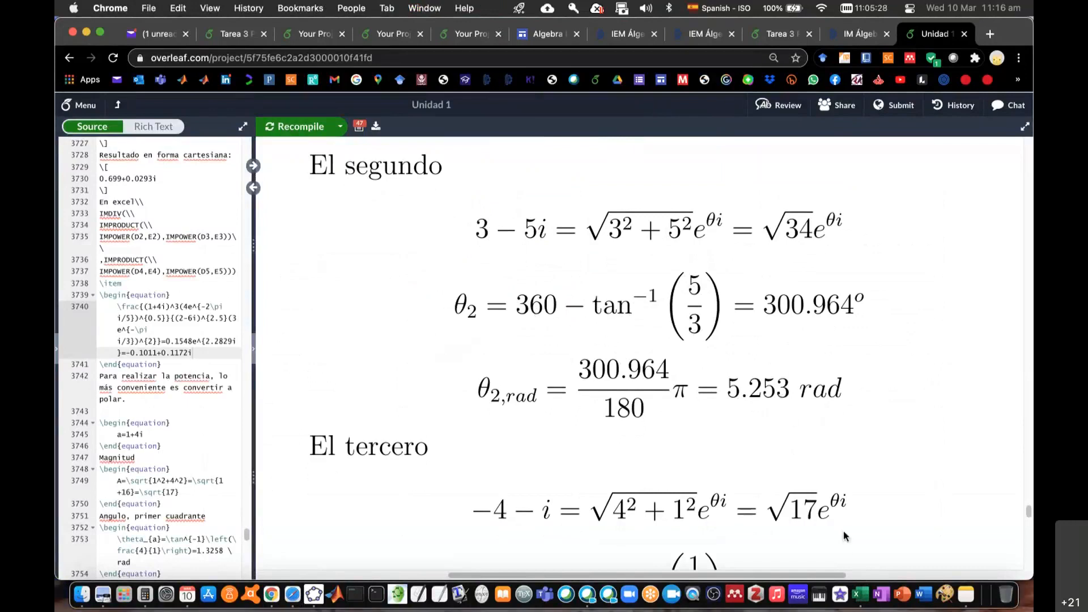
# Compare the degree and radian angles of b in Excel cells G3 and F3 with the second number's angles in Overleaf.
pyautogui.click(860, 595)
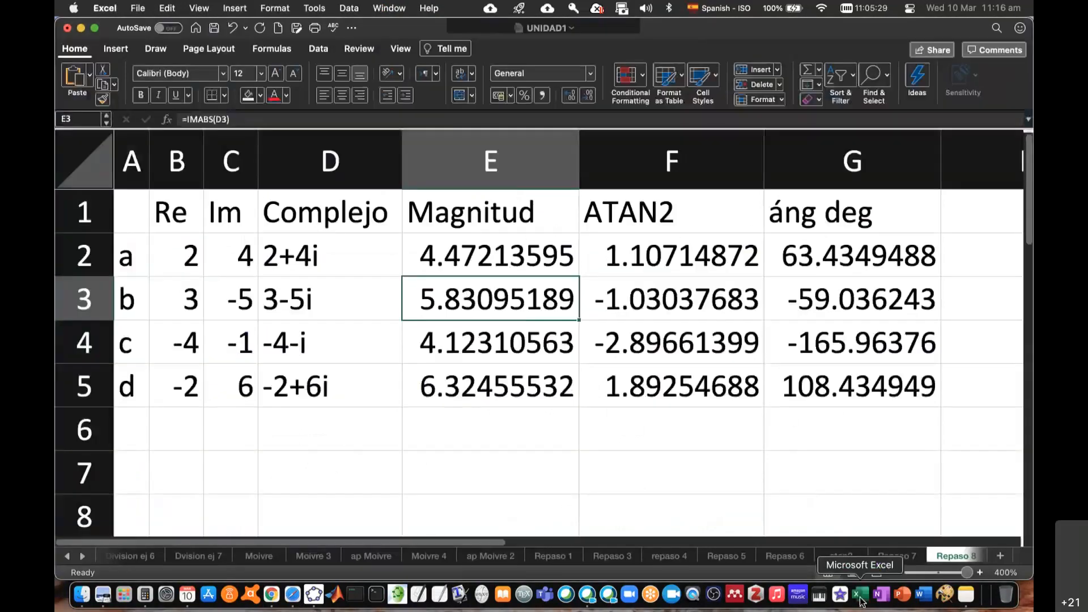
pyautogui.click(809, 295)
pyautogui.click(680, 297)
pyautogui.click(844, 295)
pyautogui.click(665, 297)
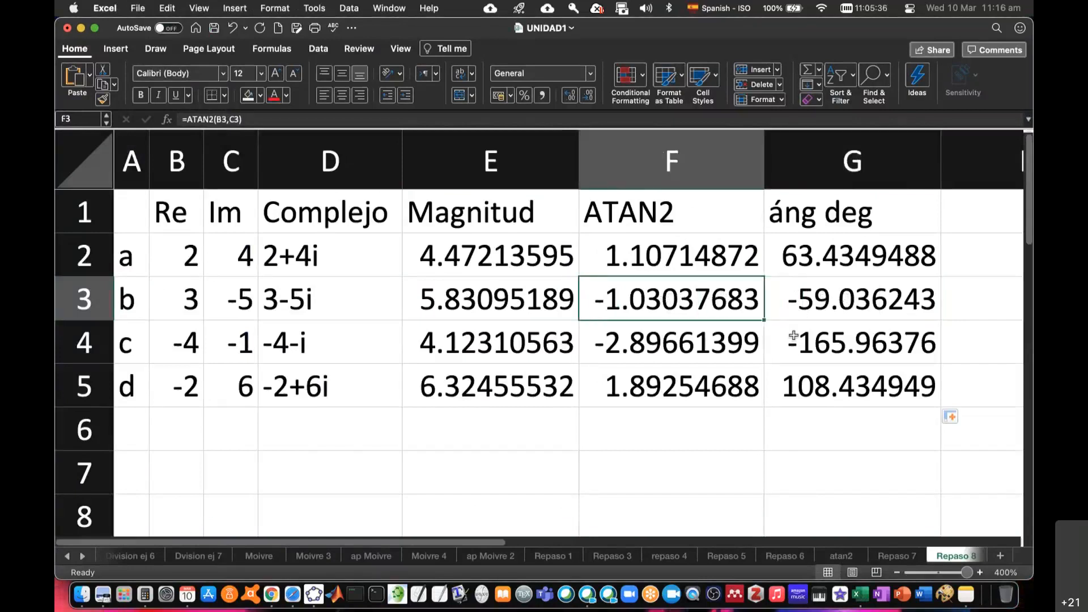
pyautogui.press('super+Tab')
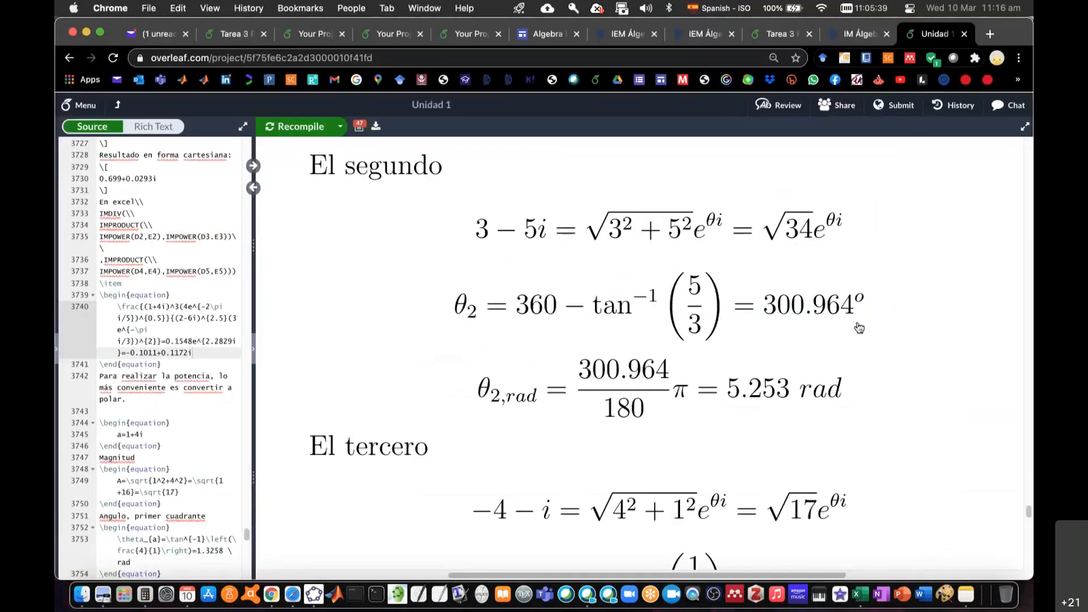
pyautogui.press('super+Tab')
pyautogui.click(831, 297)
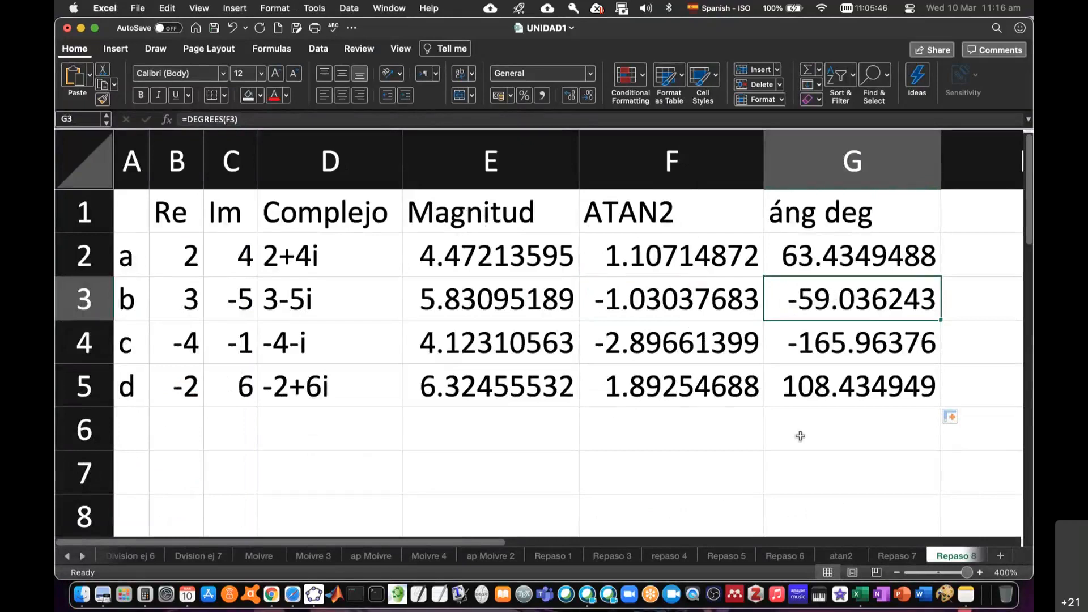
# Compare the Overleaf angle calculation for 3-5i with the four-quadrant atan diagram in GeoGebra.
pyautogui.press('super+Tab')
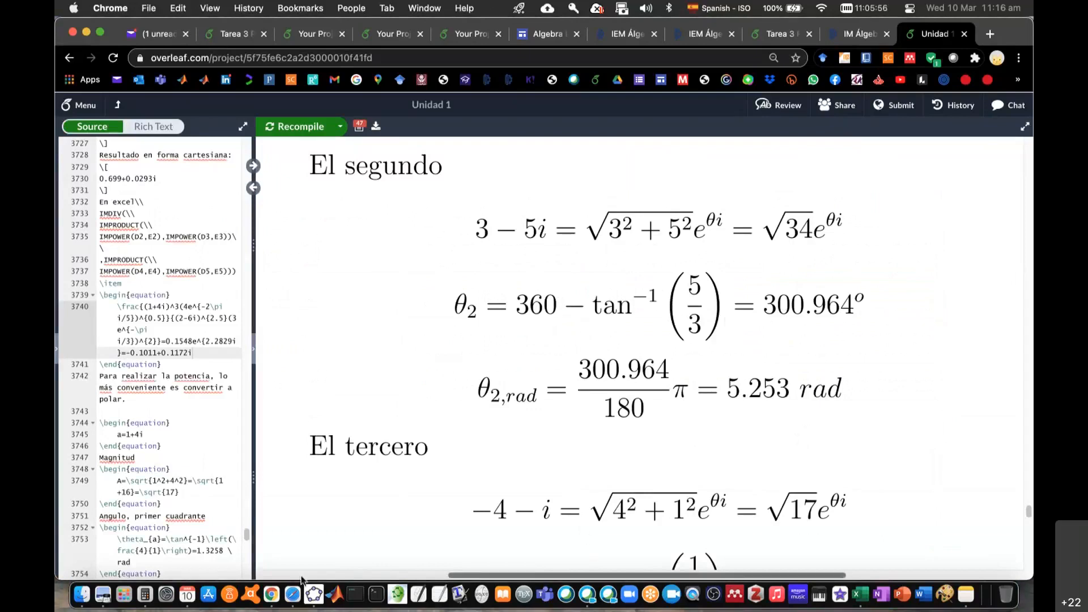
pyautogui.click(314, 594)
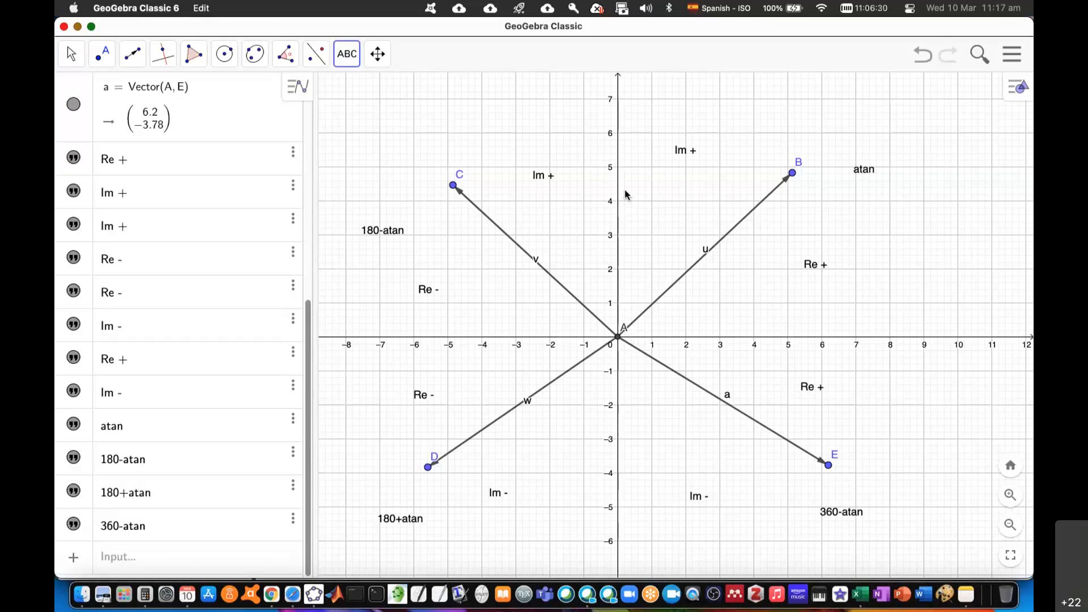
pyautogui.press('super+Tab')
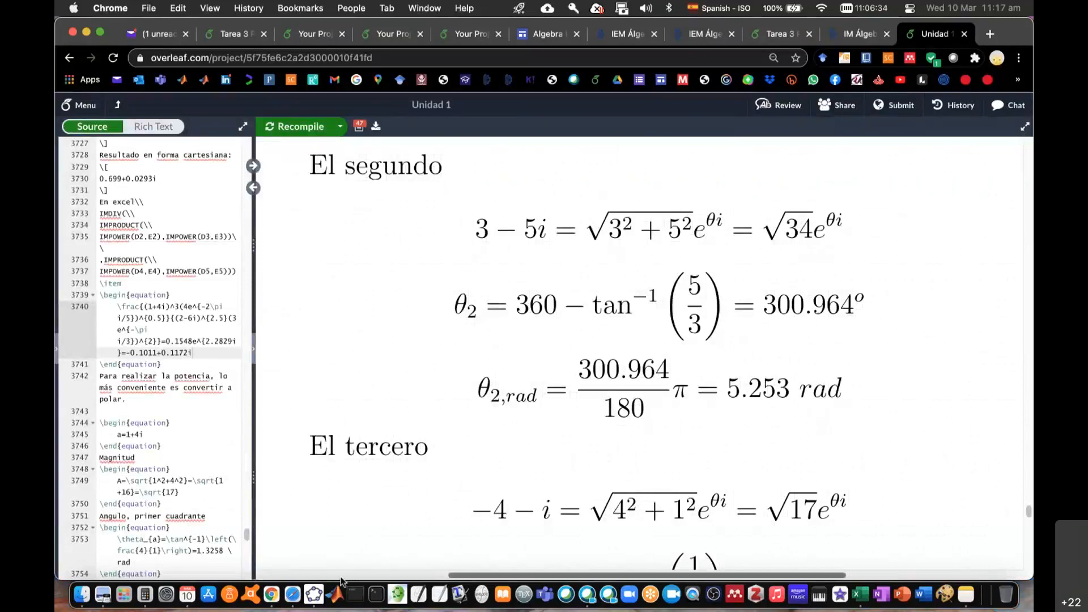
pyautogui.click(314, 594)
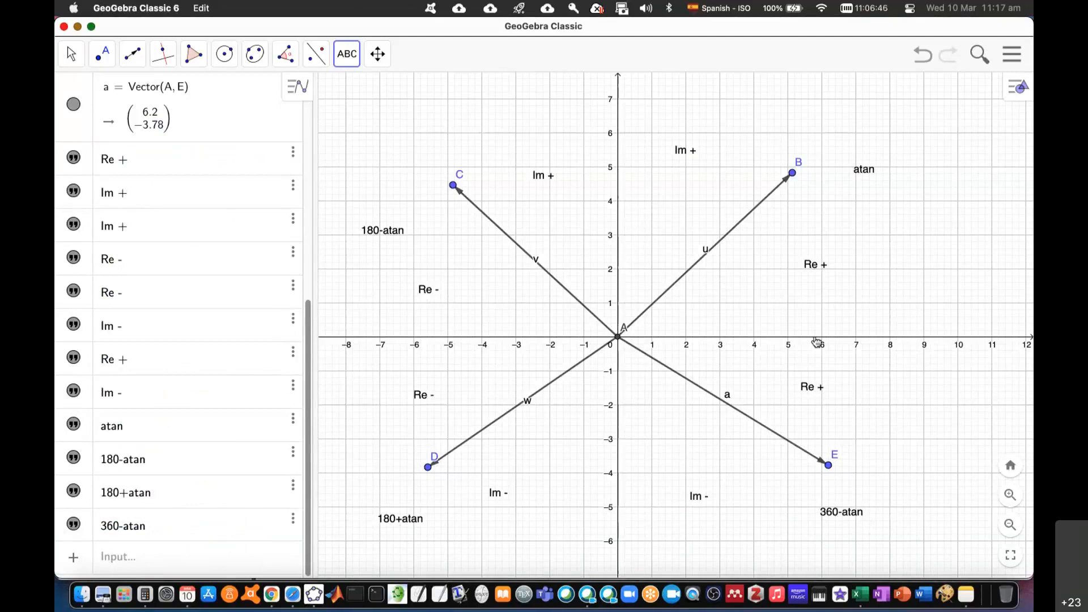
# Draw four vectors from the origin A along the axes, ending at about (5.7, -0.06), (0, 4.54), (-4, 0) and (0, -4).
pyautogui.click(133, 54)
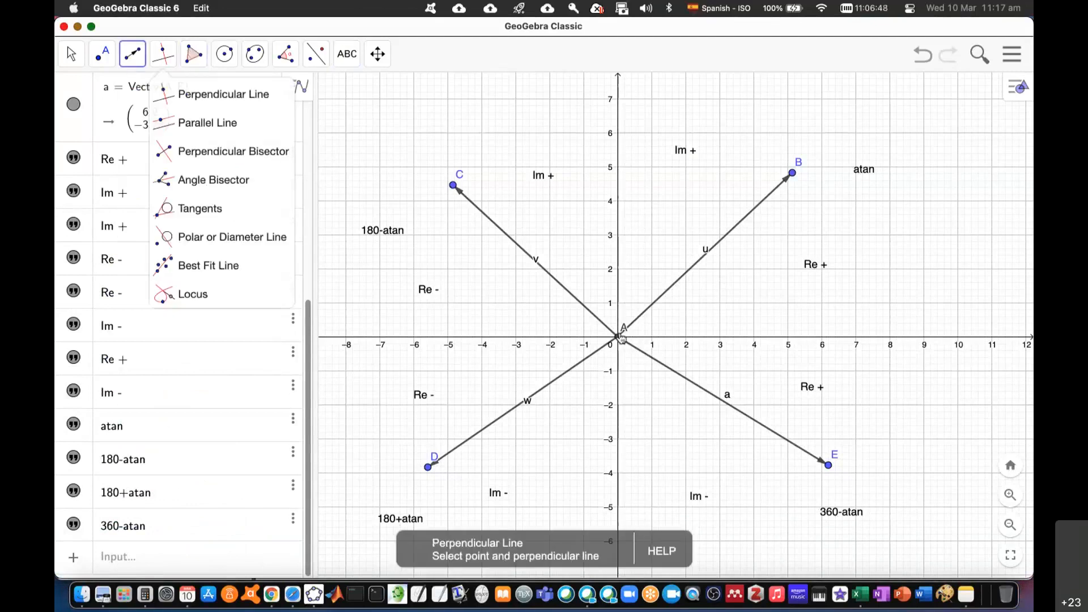
pyautogui.click(620, 337)
pyautogui.click(811, 338)
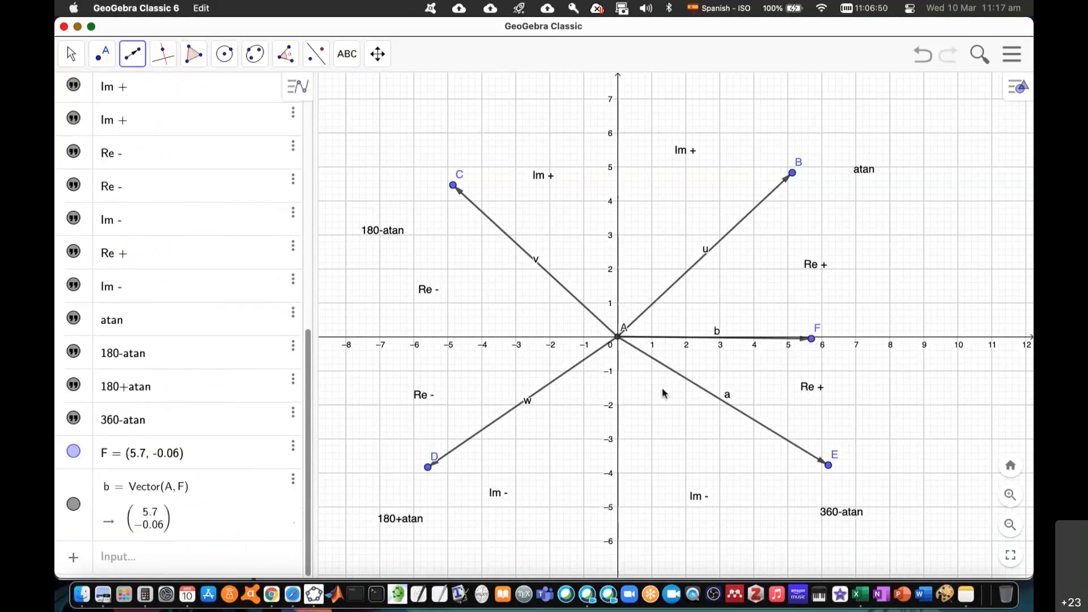
pyautogui.click(619, 337)
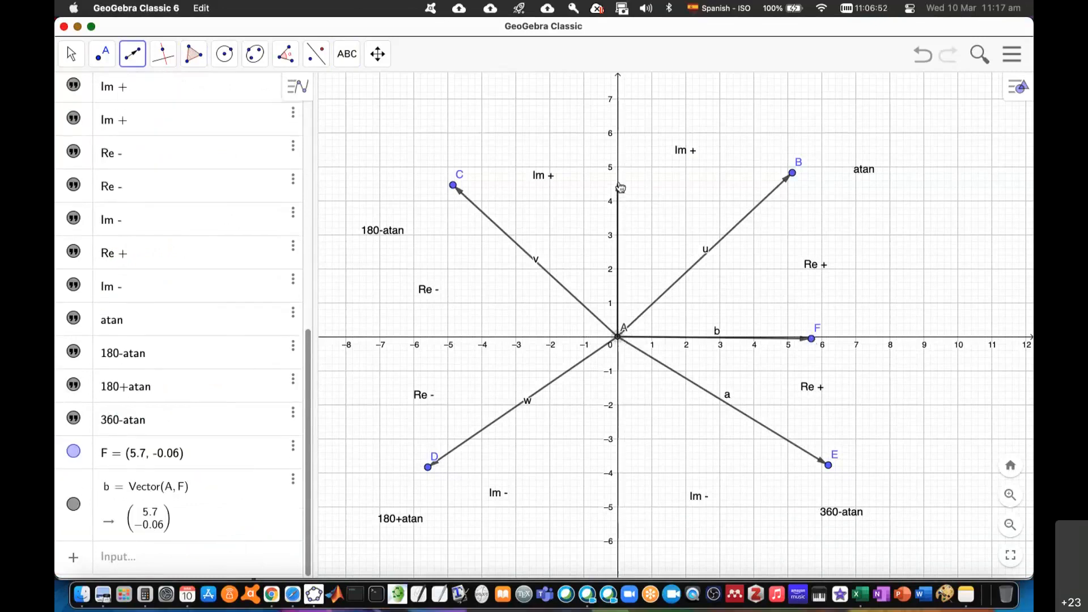
pyautogui.click(621, 186)
pyautogui.click(618, 337)
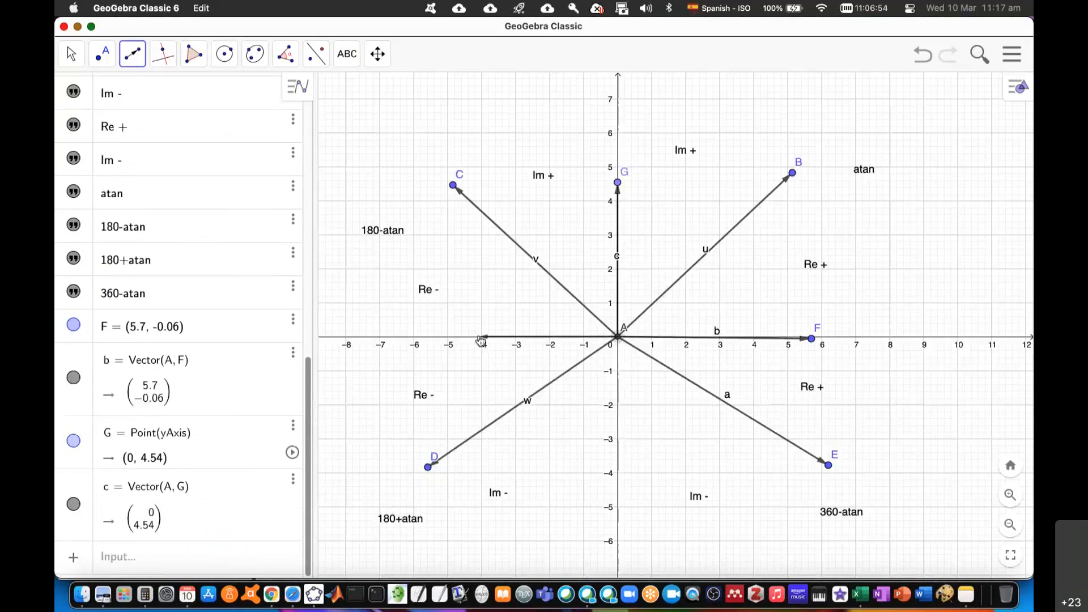
pyautogui.click(481, 339)
pyautogui.click(618, 337)
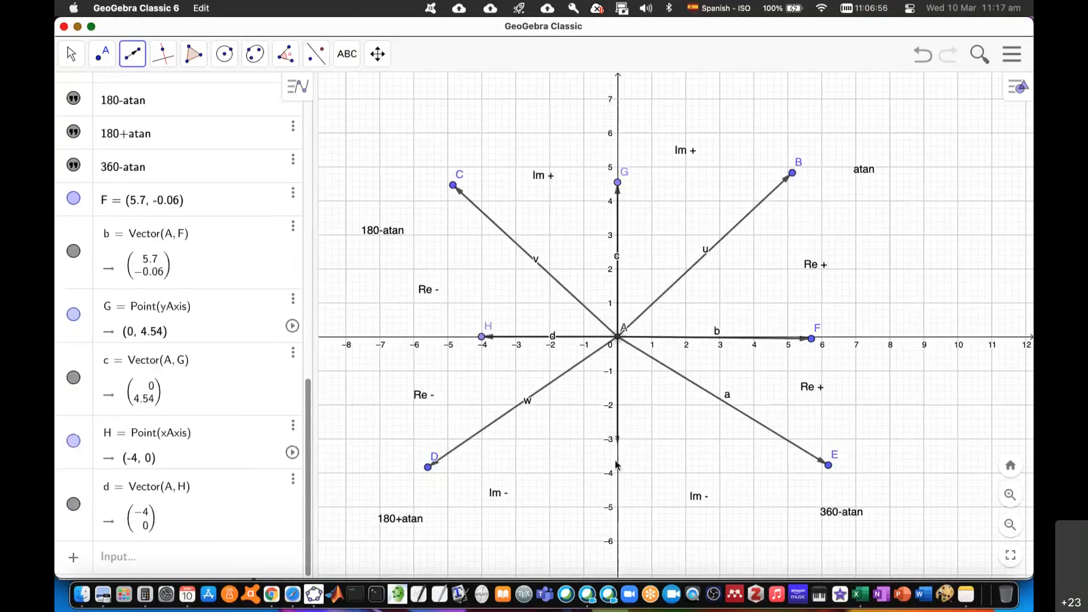
pyautogui.click(618, 473)
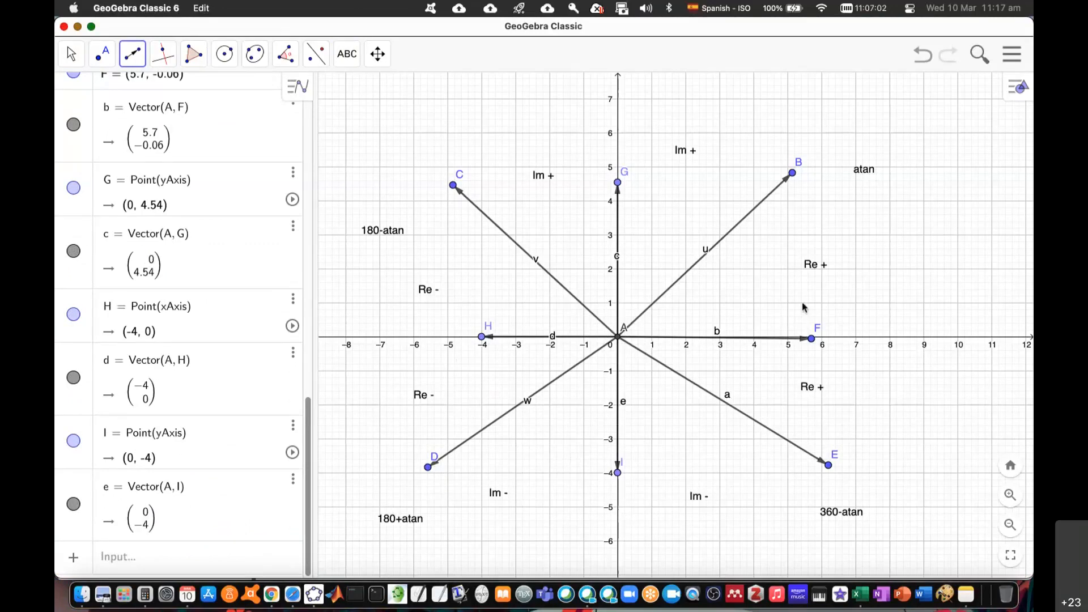
# Compare b's degree angle in Excel cell G3 with the angle of 3-5i in the Overleaf solution.
pyautogui.click(861, 595)
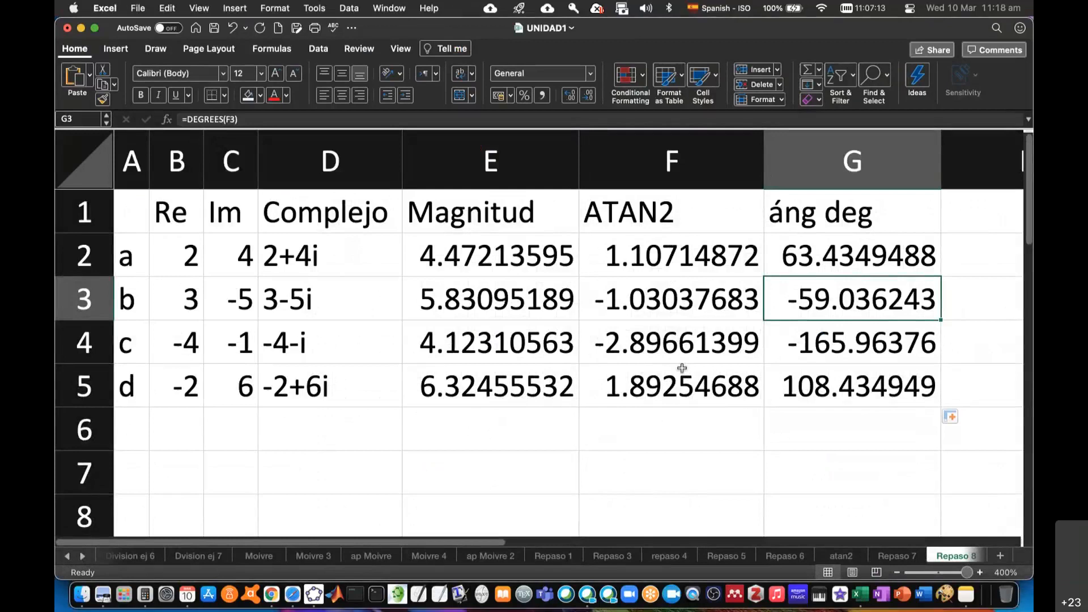
pyautogui.press('super+Tab')
pyautogui.click(273, 597)
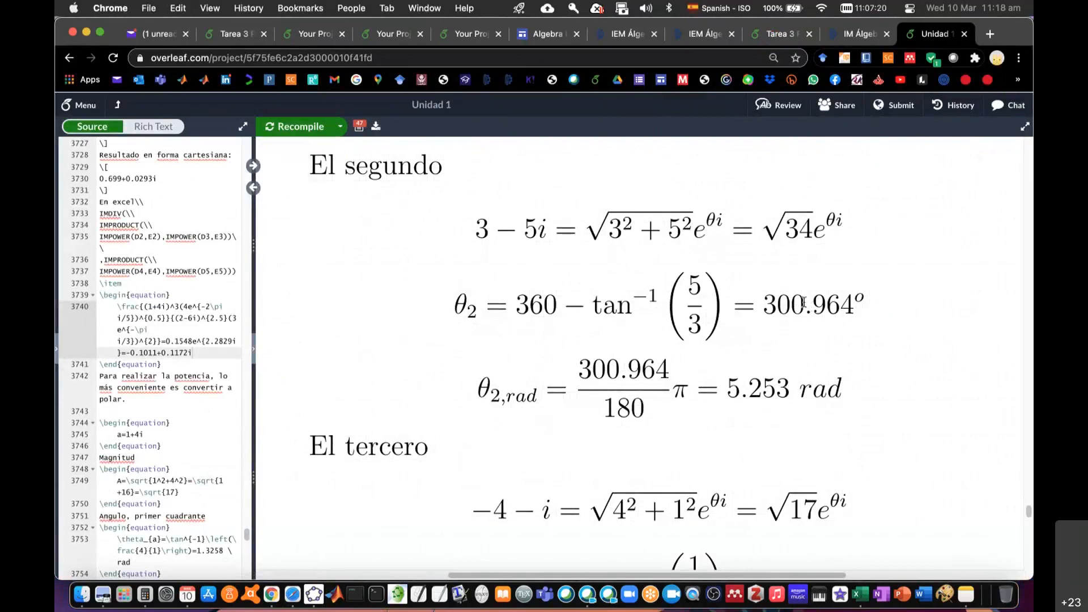
# Go to "El tercero" in the Overleaf solution and calculate the square root of 17 in Calculator.
pyautogui.scroll(-5, 925, 428)
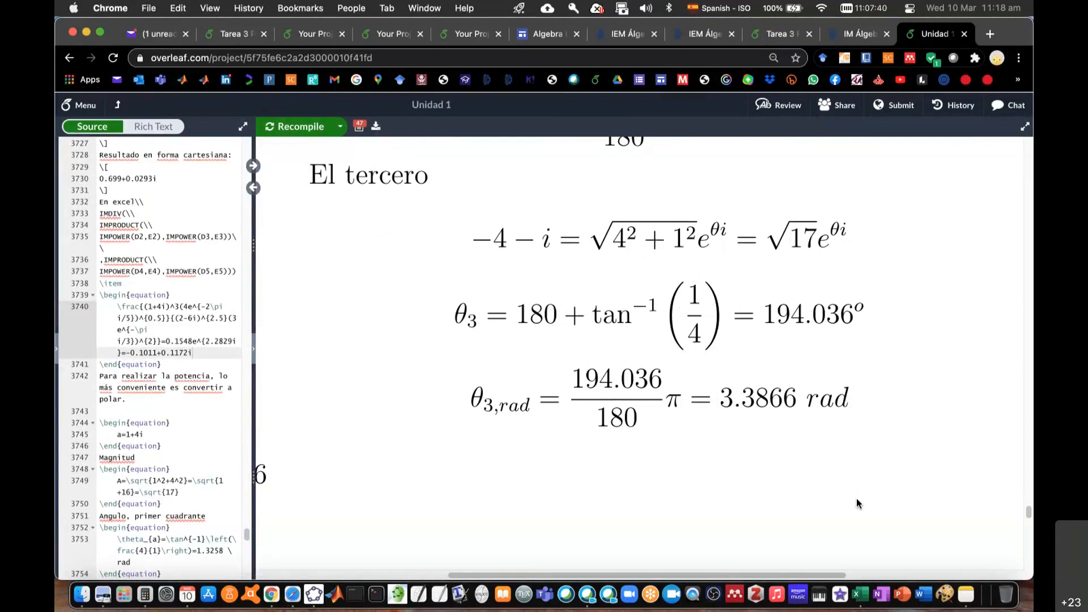
pyautogui.click(277, 594)
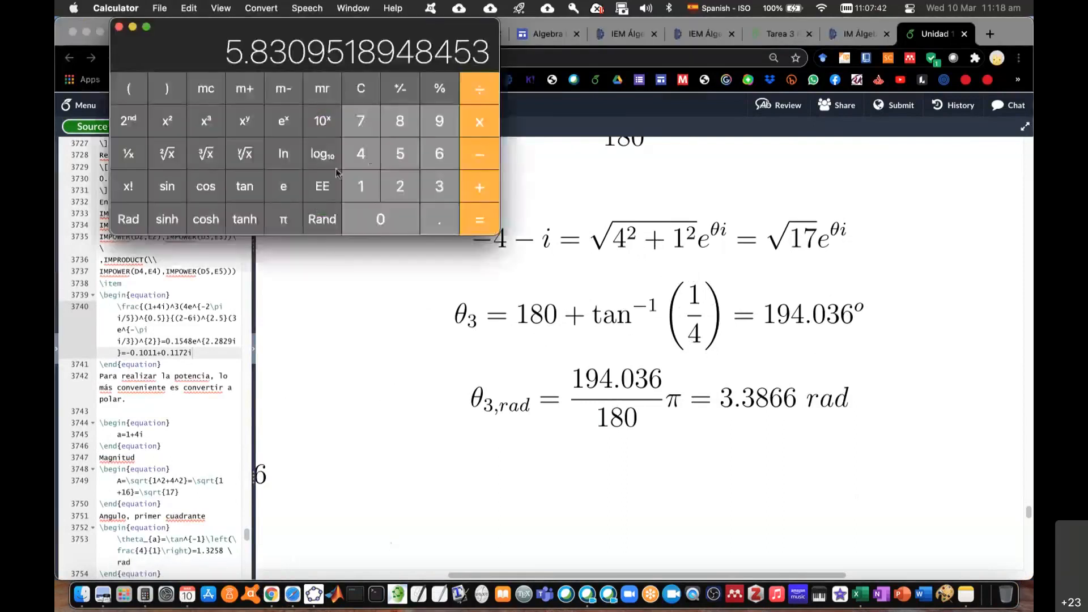
pyautogui.click(359, 185)
pyautogui.click(360, 119)
pyautogui.click(167, 153)
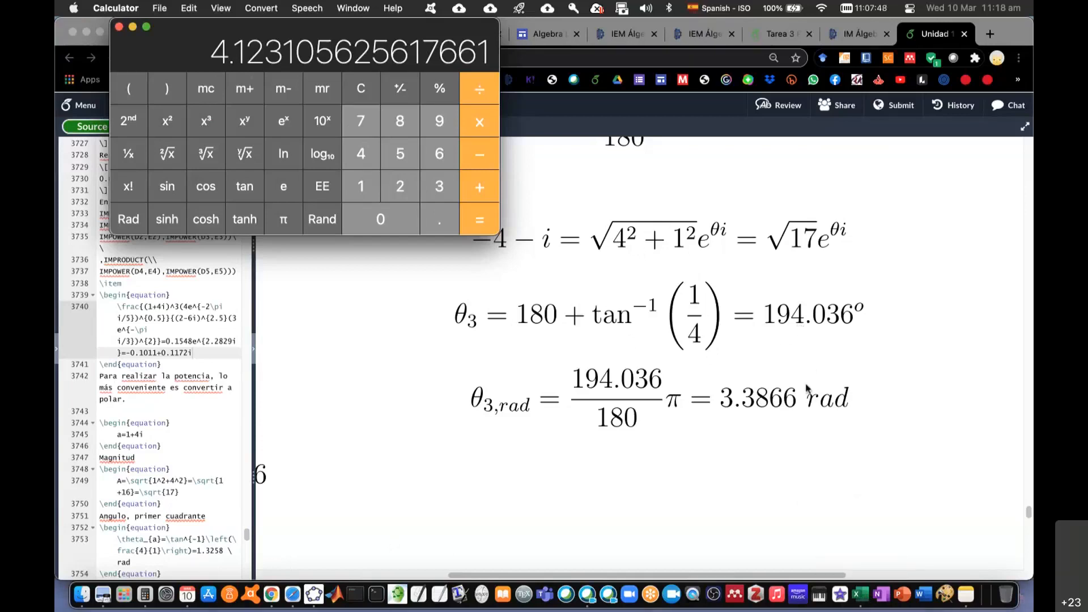
# Compare c's magnitude and angles in Excel cells E4, G4 and F4 with the Calculator result and the Overleaf values for -4-i.
pyautogui.click(861, 595)
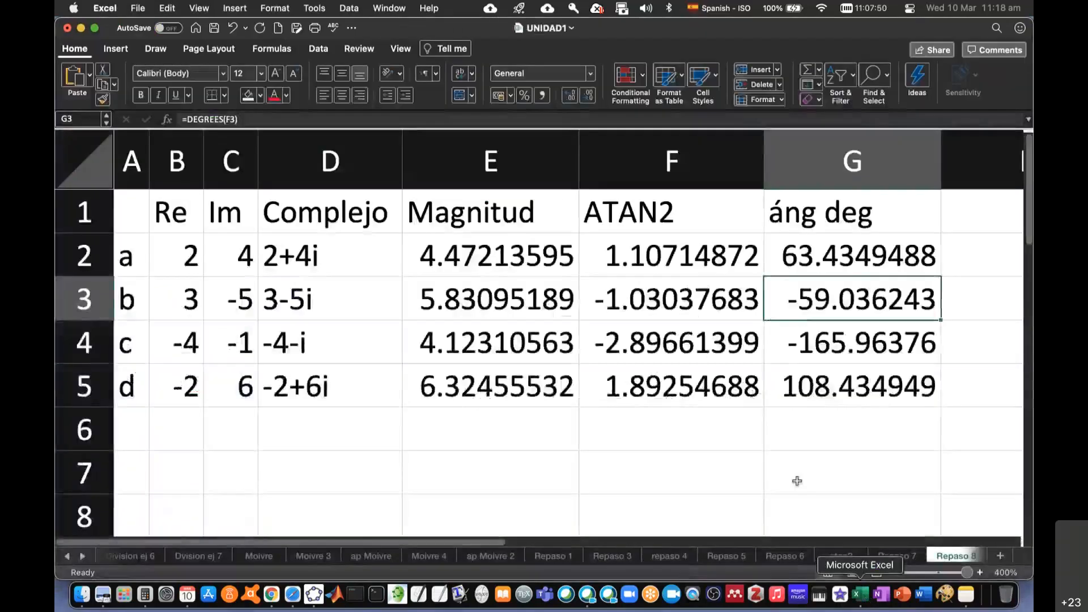
pyautogui.click(542, 343)
pyautogui.click(838, 341)
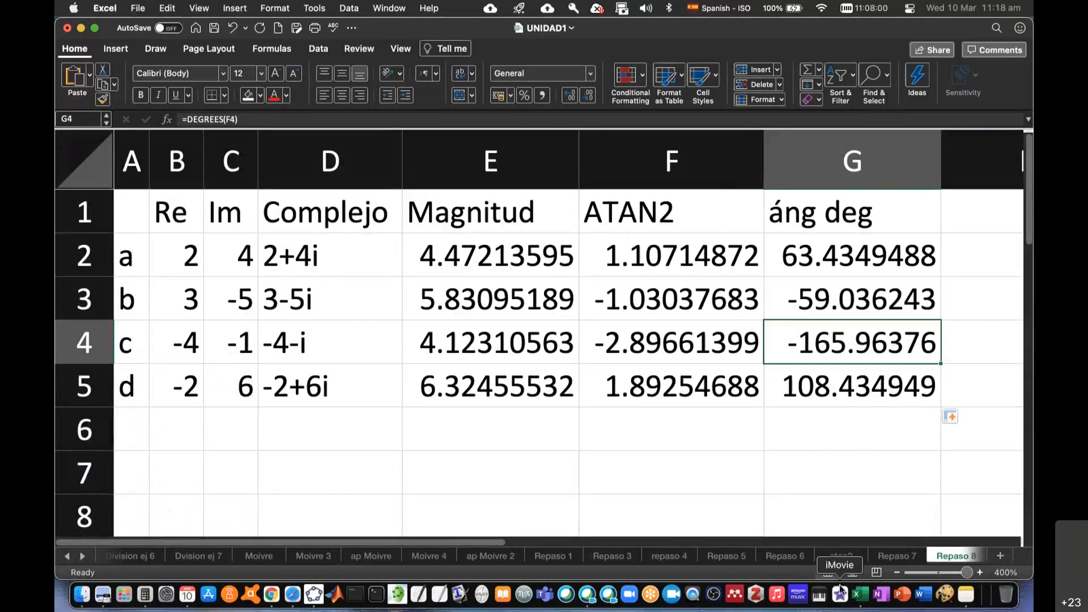
pyautogui.click(272, 595)
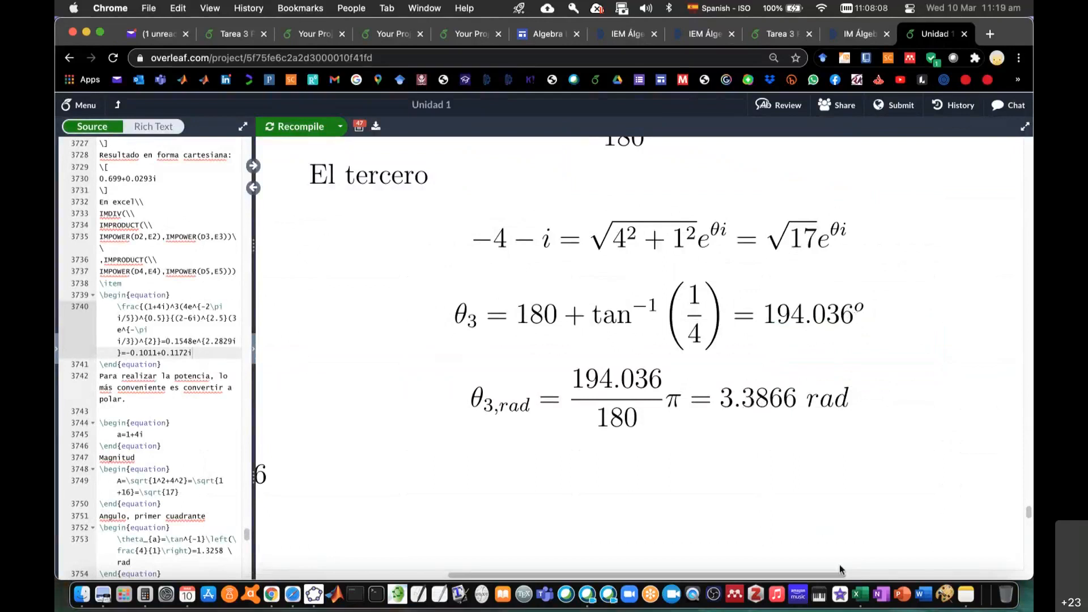
pyautogui.click(860, 595)
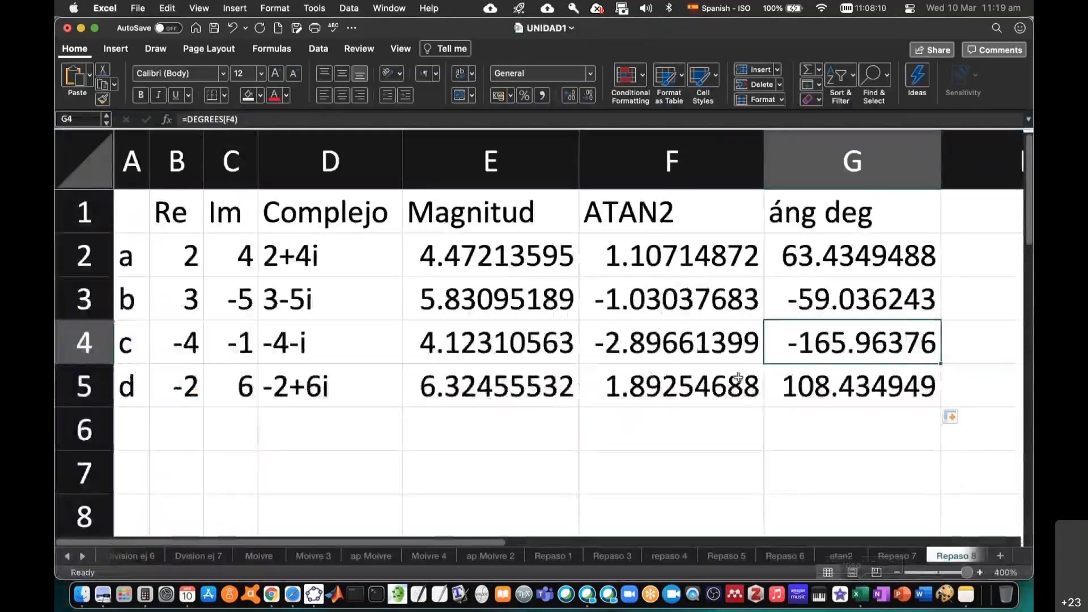
pyautogui.click(680, 343)
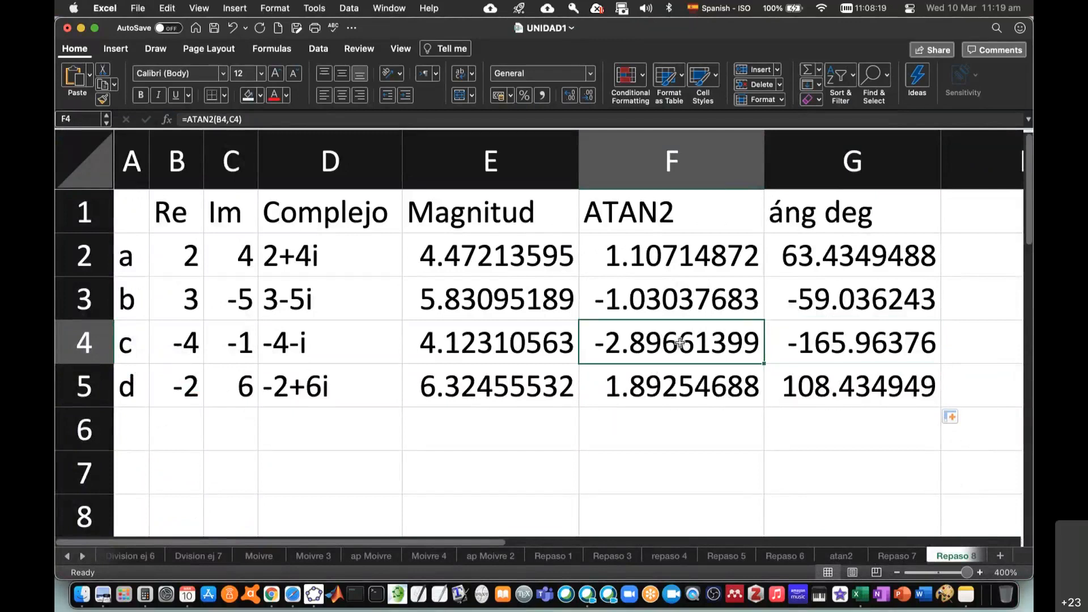
# Go to "El cuarto" in Overleaf and compare the angle calculation for -2+6i with the quadrant diagram in GeoGebra.
pyautogui.press('super+Tab')
pyautogui.scroll(-2, 690, 431)
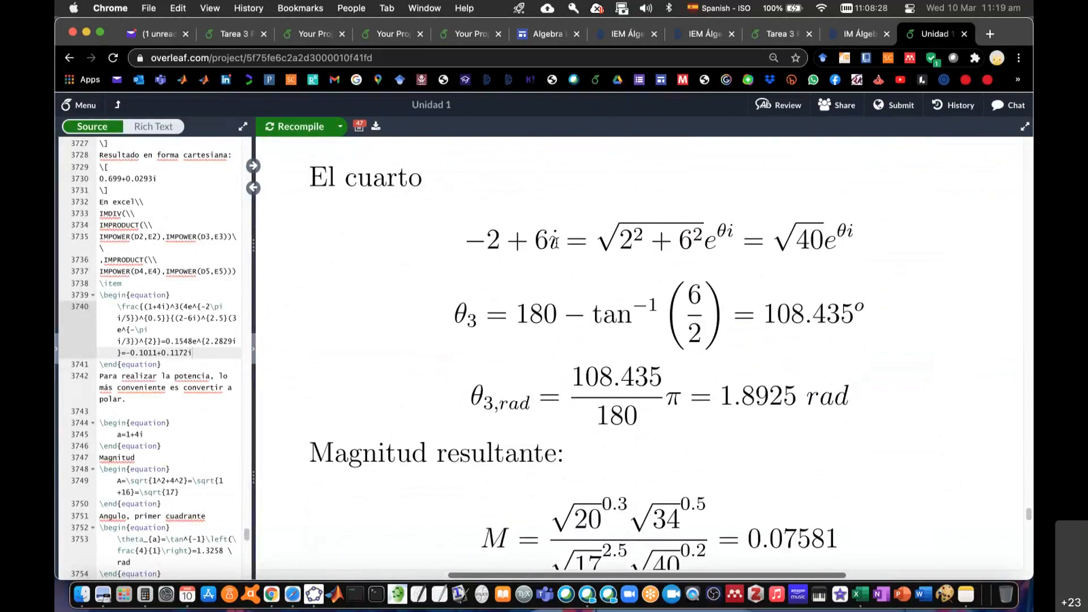
pyautogui.click(316, 596)
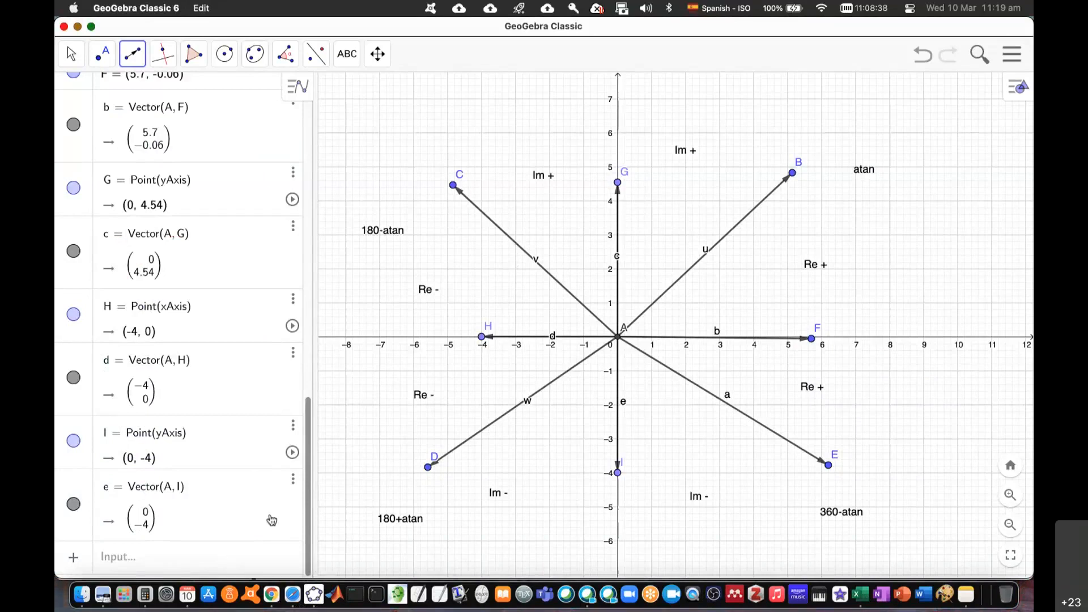
pyautogui.click(272, 595)
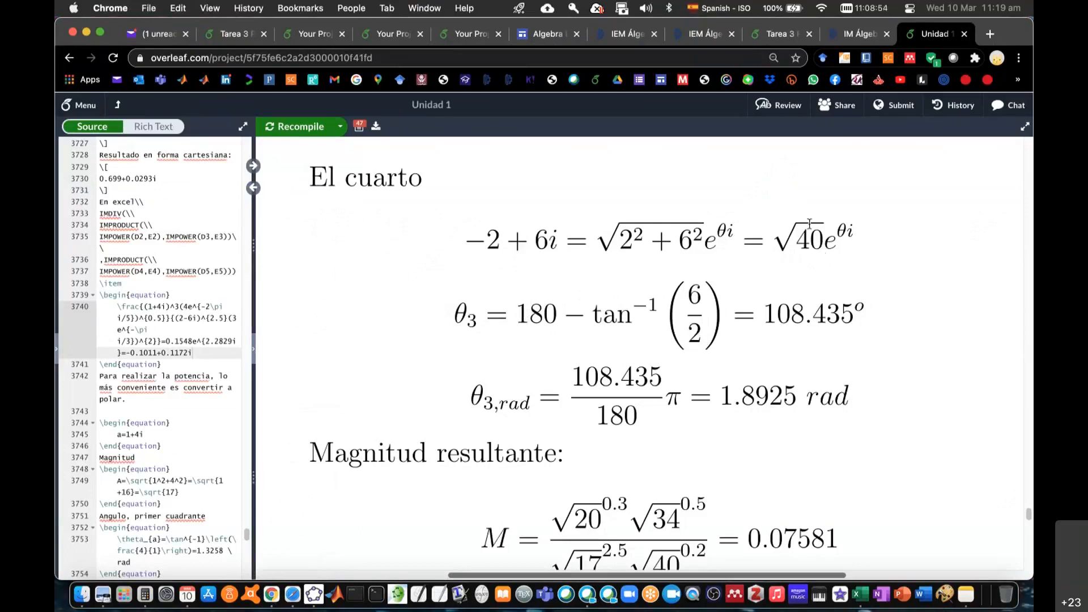
# Calculate the square root of 40 in Calculator and close it to return to the Overleaf solution.
pyautogui.click(145, 593)
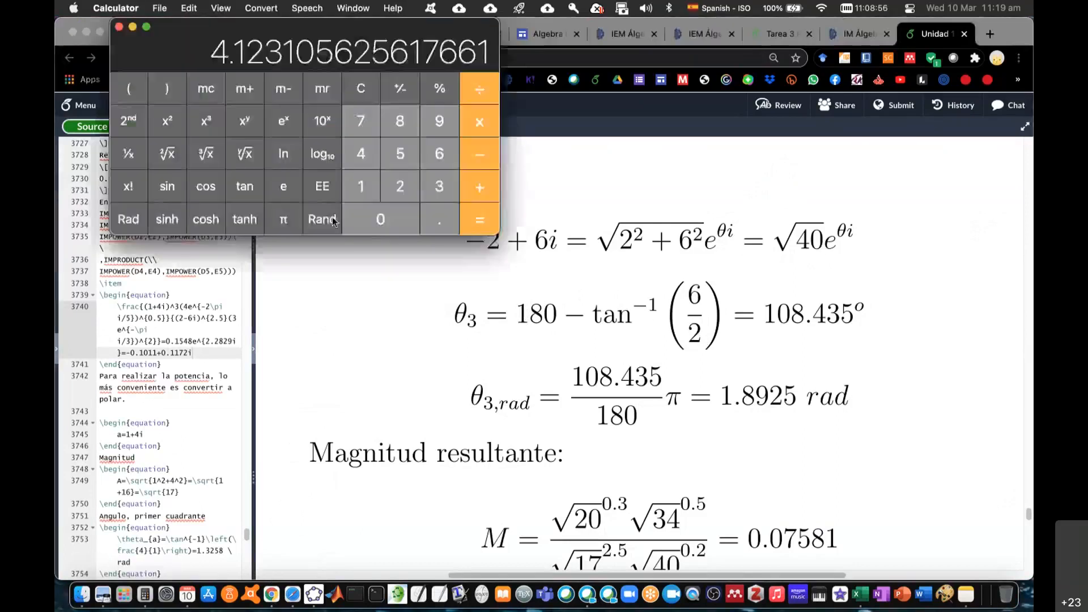
pyautogui.click(369, 154)
pyautogui.click(383, 227)
pyautogui.click(171, 156)
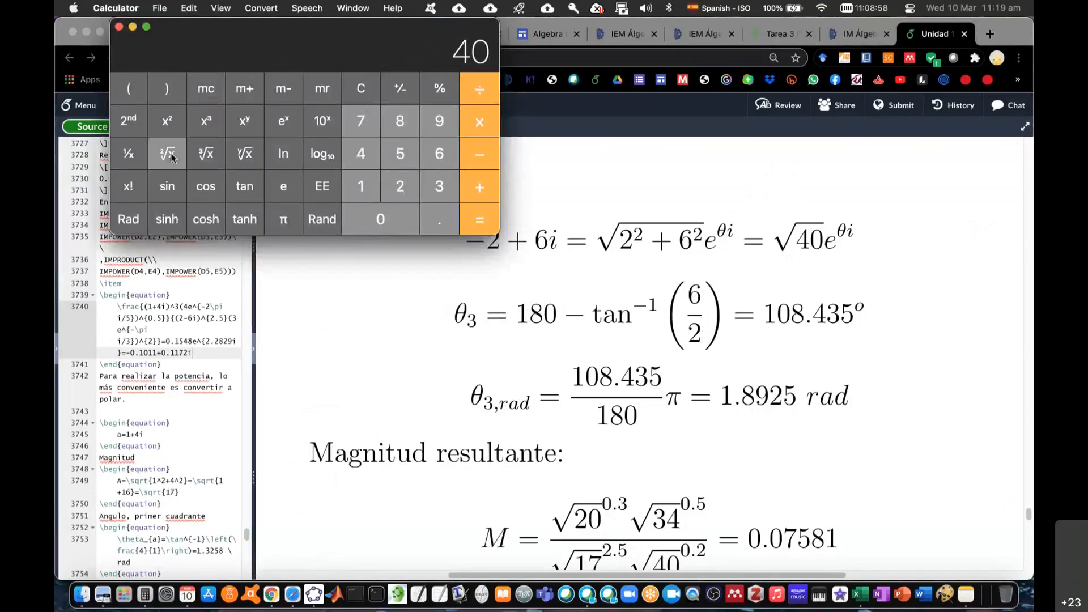
pyautogui.click(119, 26)
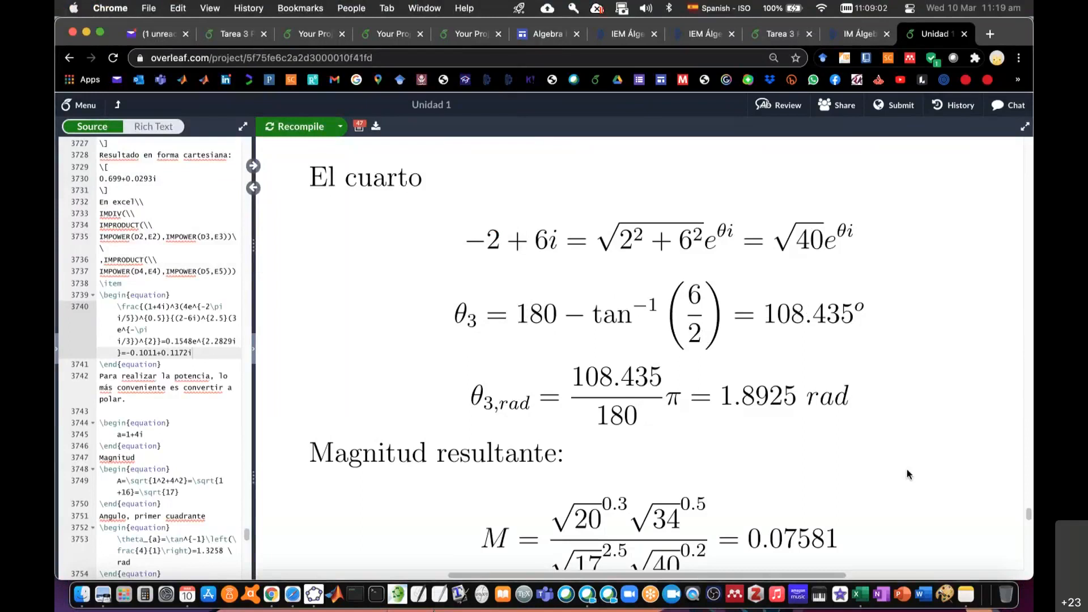
# Check d's magnitude, radian angle and degree angle in Excel cells E5, F5 and G5.
pyautogui.click(866, 597)
pyautogui.click(498, 386)
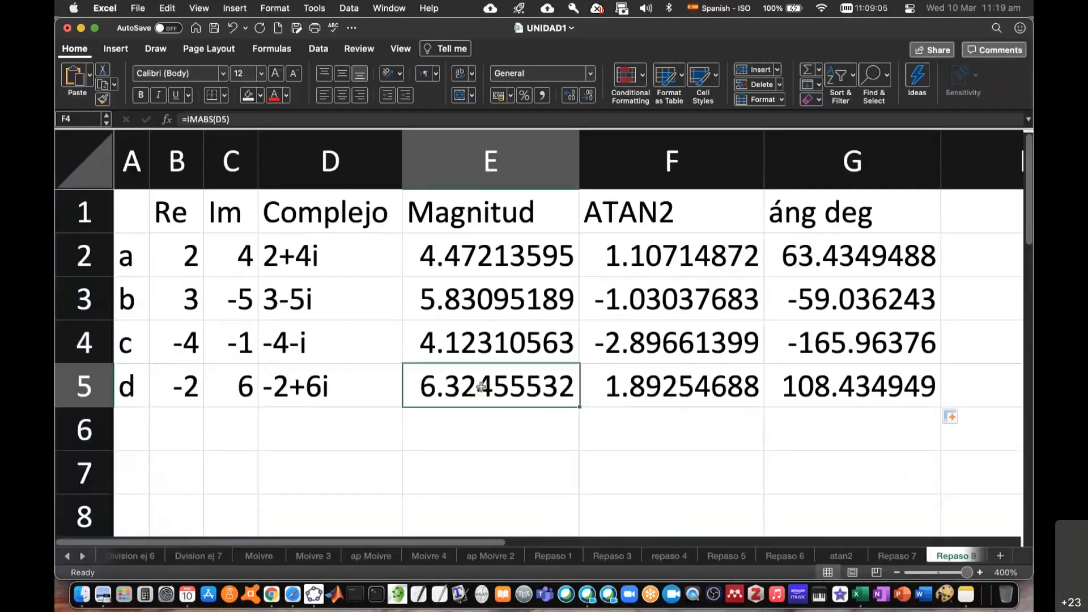
pyautogui.click(669, 388)
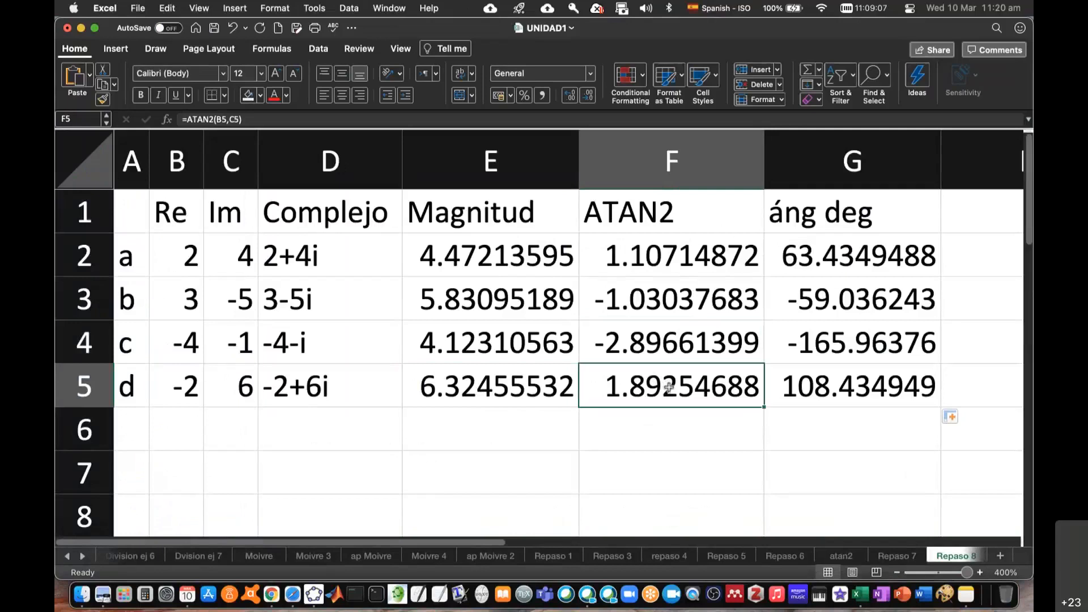
pyautogui.click(818, 382)
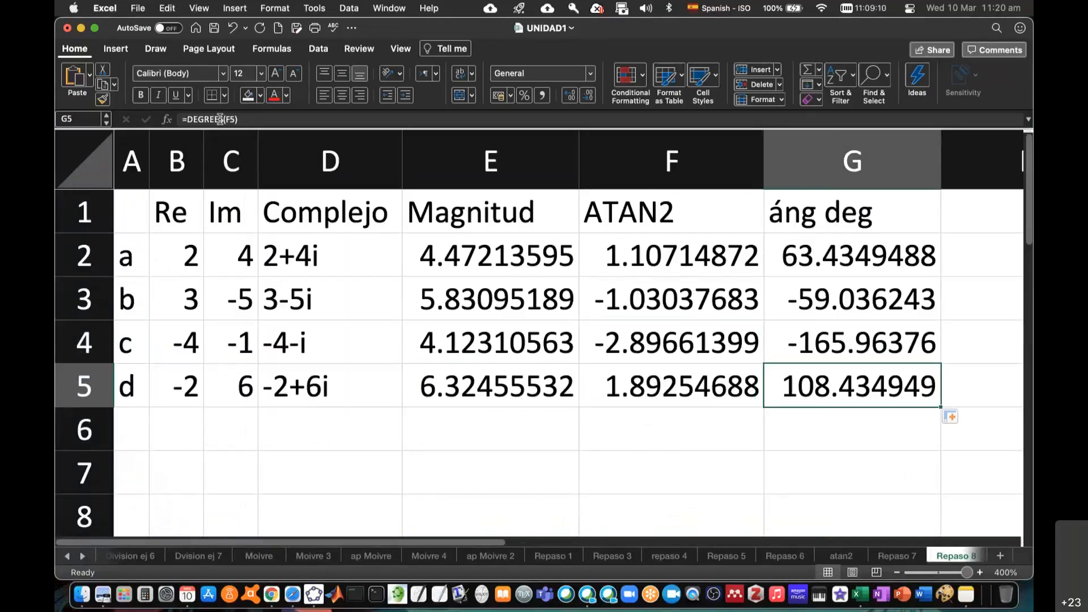
# Examine the arguments of the ATAN2 formula in cell F5 and leave the formula as it is.
pyautogui.click(654, 383)
pyautogui.click(198, 119)
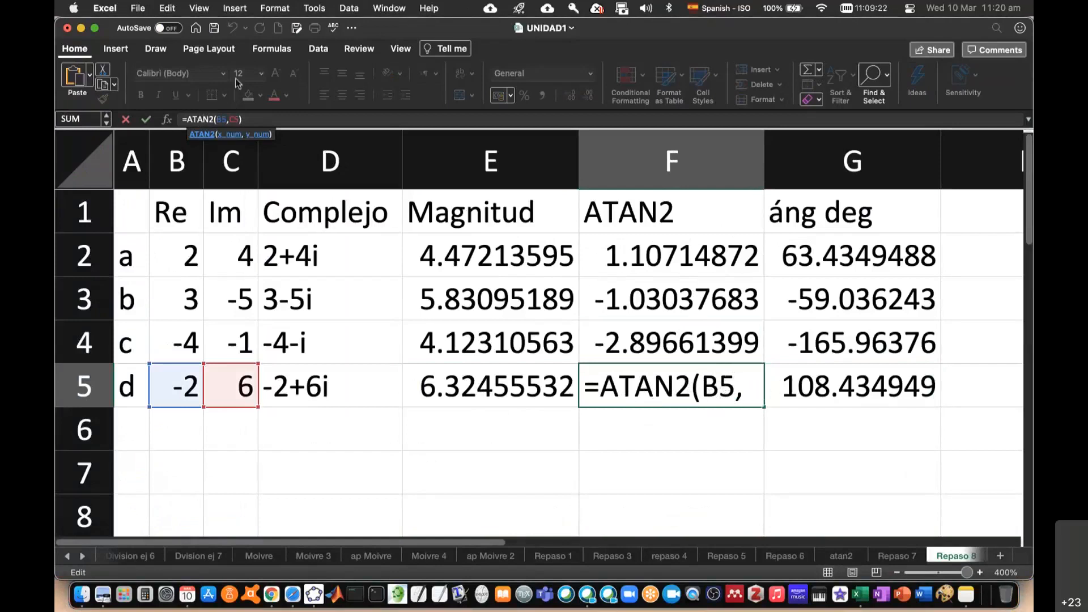
pyautogui.click(146, 119)
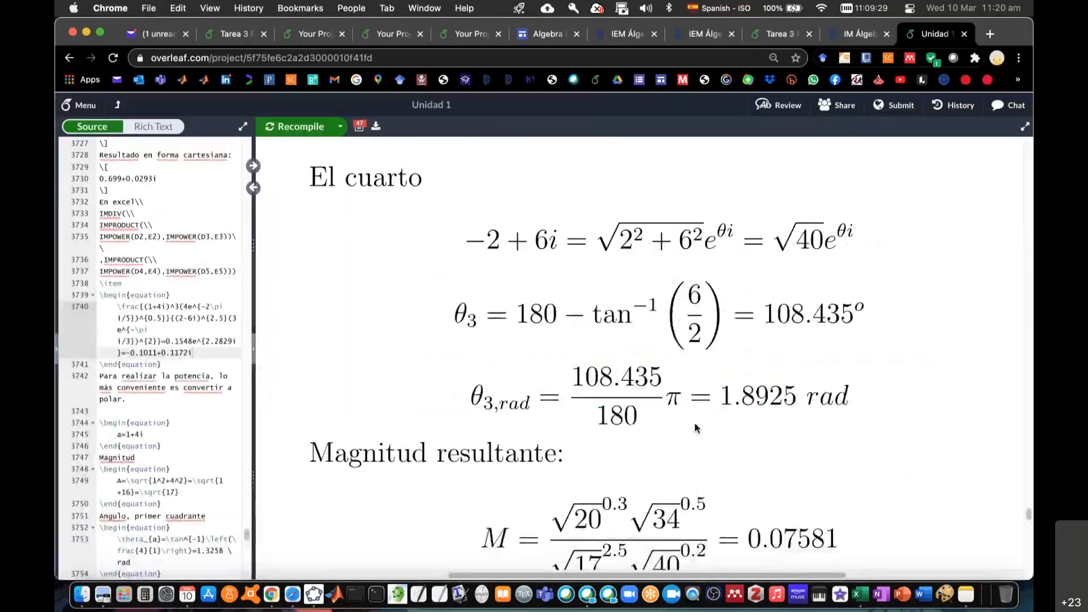
# View "Magnitud resultante" in Overleaf, then insert a column before Complejo in Excel and give it the header n.
pyautogui.scroll(-3, 697, 426)
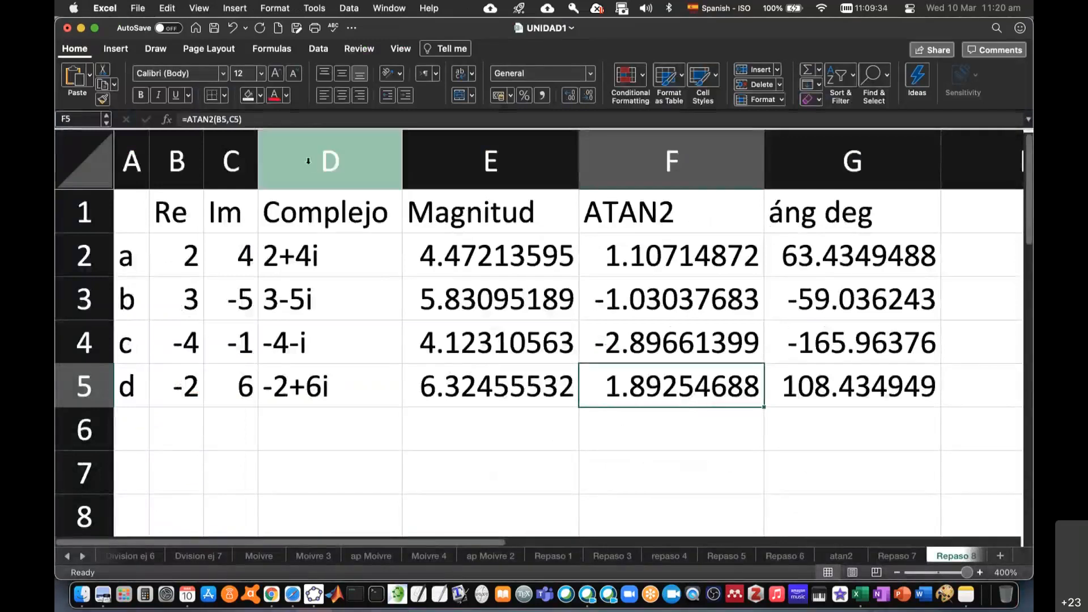
pyautogui.rightClick(309, 165)
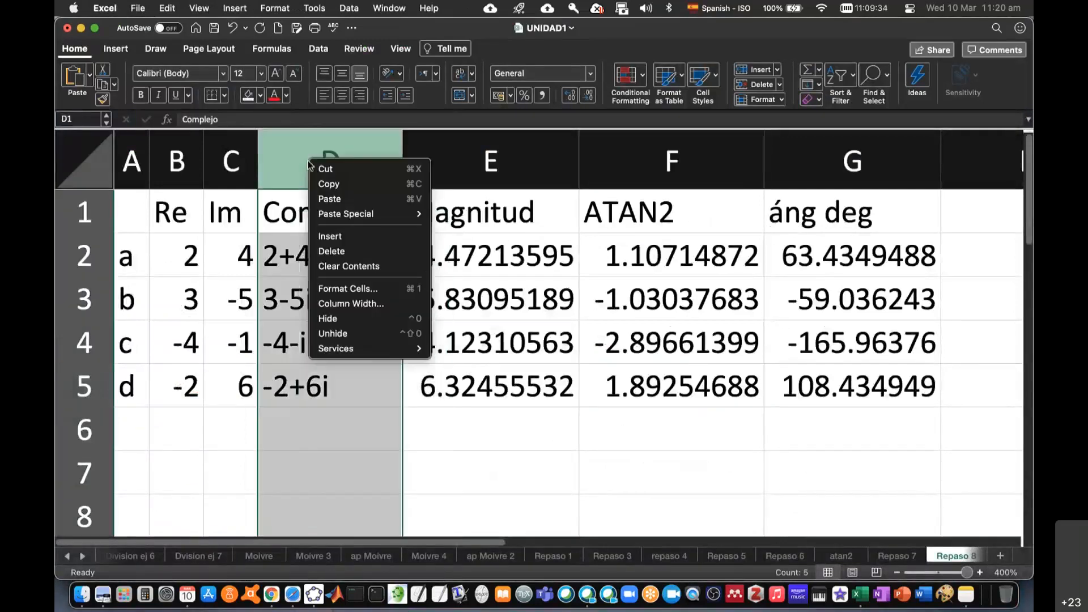
pyautogui.click(341, 235)
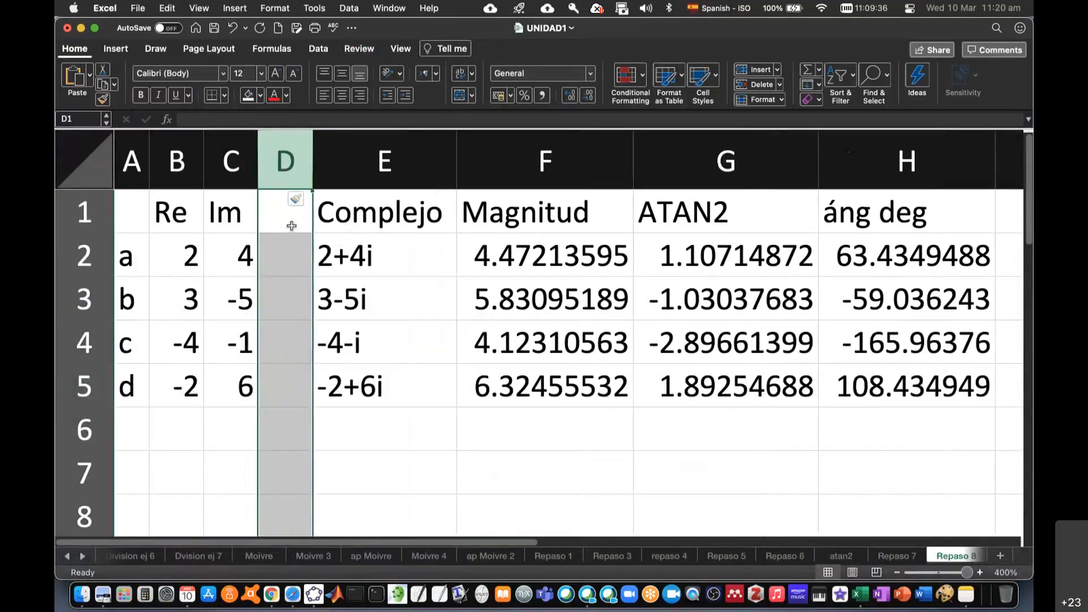
pyautogui.click(291, 226)
pyautogui.write('n')
pyautogui.press('Return')
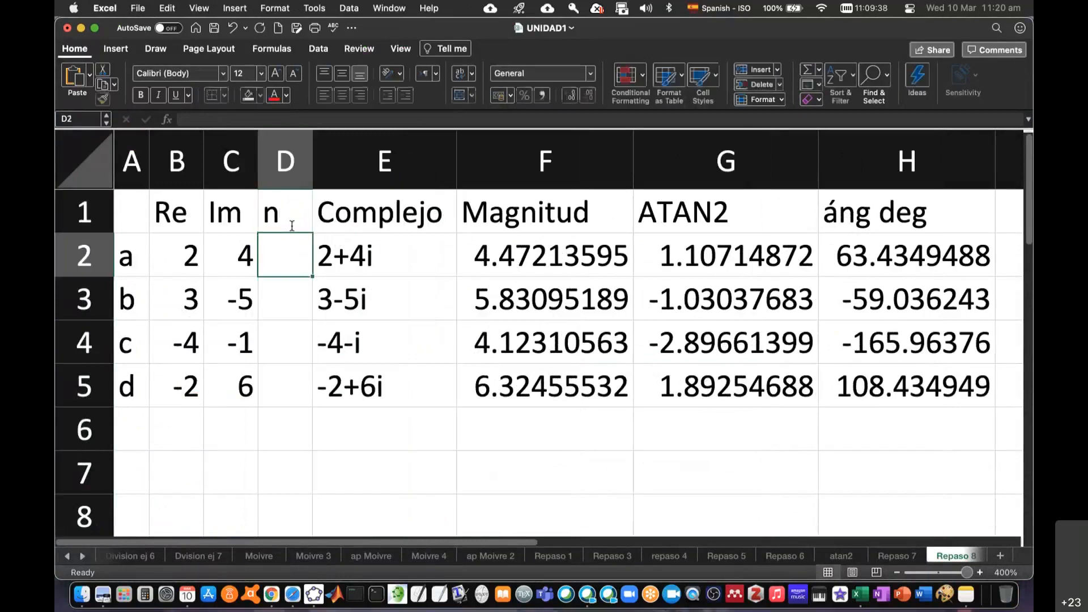
# Enter the exponents 0.3 for a and 0.5 for b in column n, and widen that column.
pyautogui.press('super+Tab')
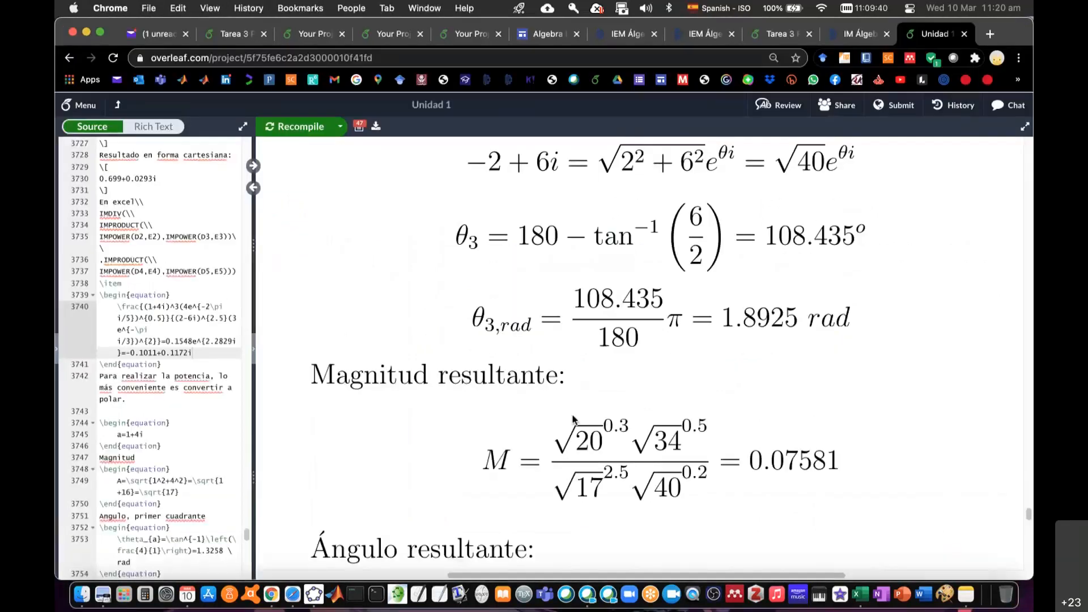
pyautogui.press('super+Tab')
pyautogui.write('0.3')
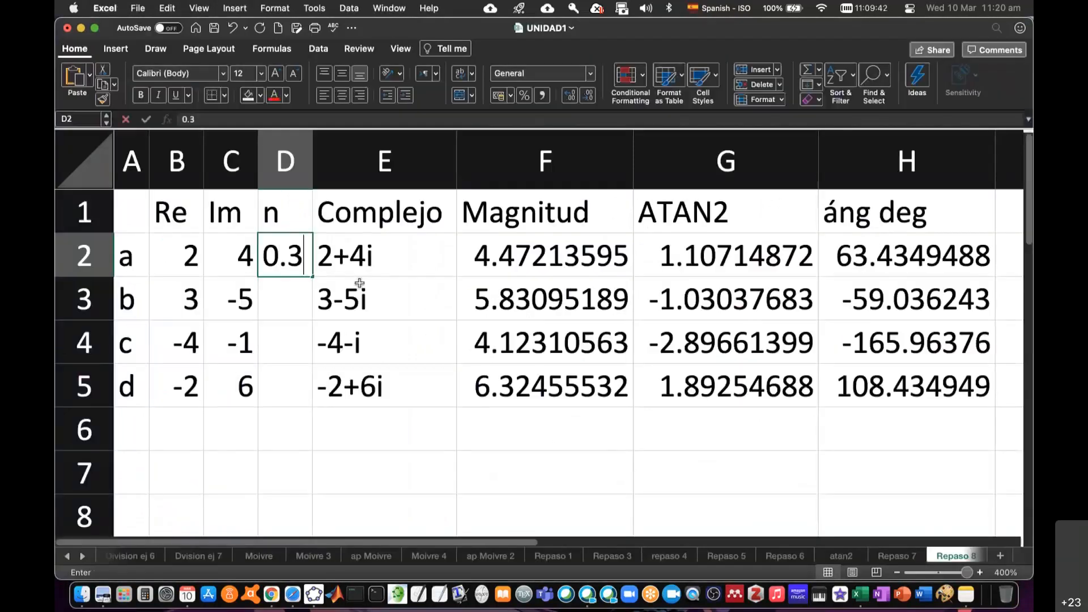
pyautogui.press('Return')
pyautogui.write('0.5')
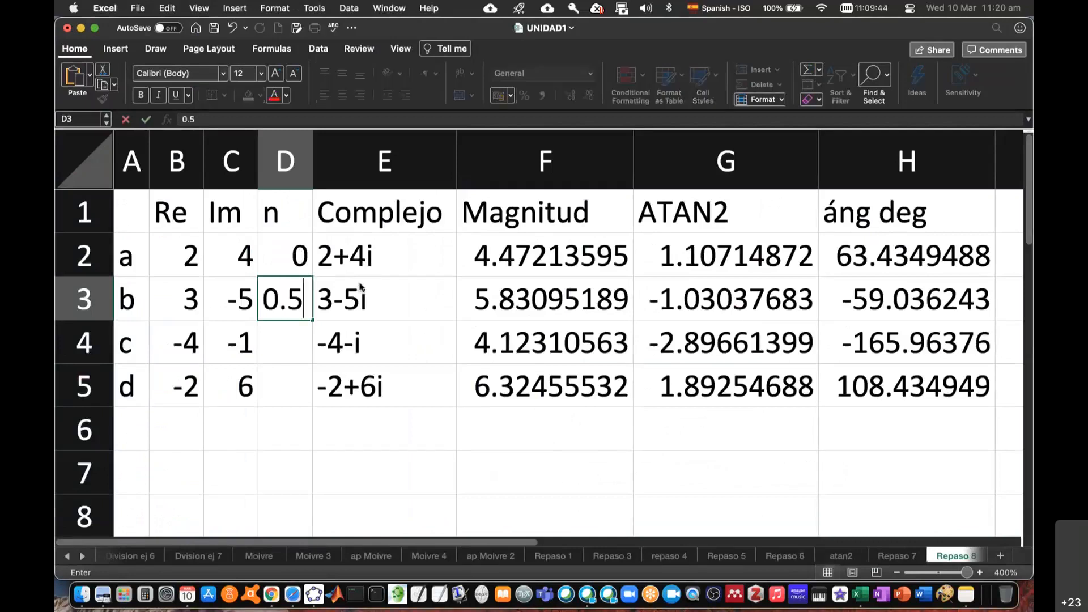
pyautogui.press('Return')
pyautogui.moveTo(317, 174); pyautogui.dragTo(337, 173)
# Look up the denominator exponents in Overleaf and enter 2.5 for c and 0.2 for d in Excel's column n.
pyautogui.press('super+Tab')
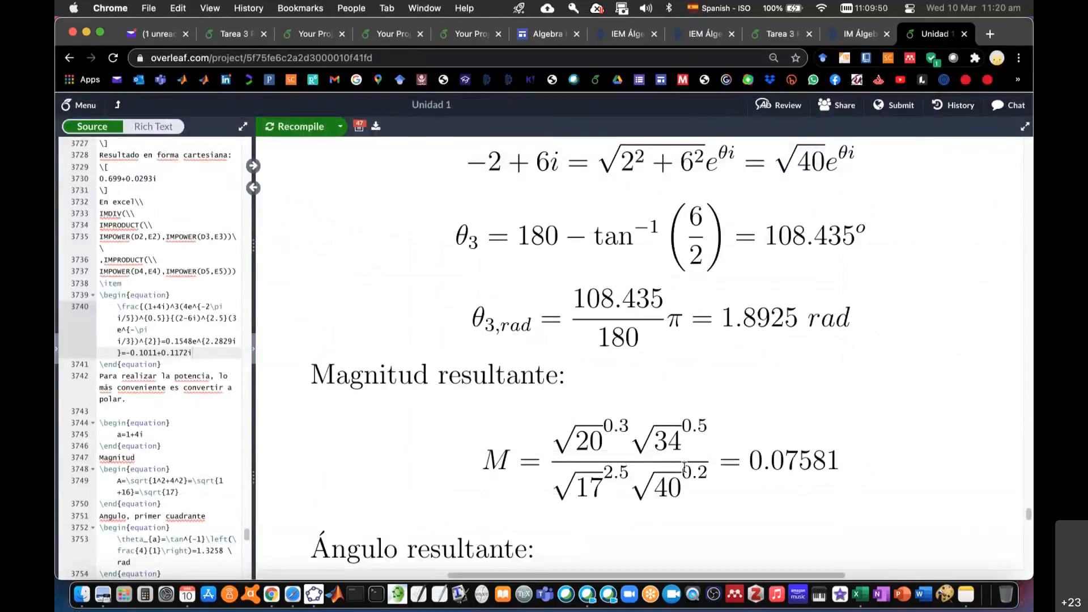
pyautogui.press('super+Tab')
pyautogui.write('2.5')
pyautogui.press('Return')
pyautogui.write('0.2')
pyautogui.press('Return')
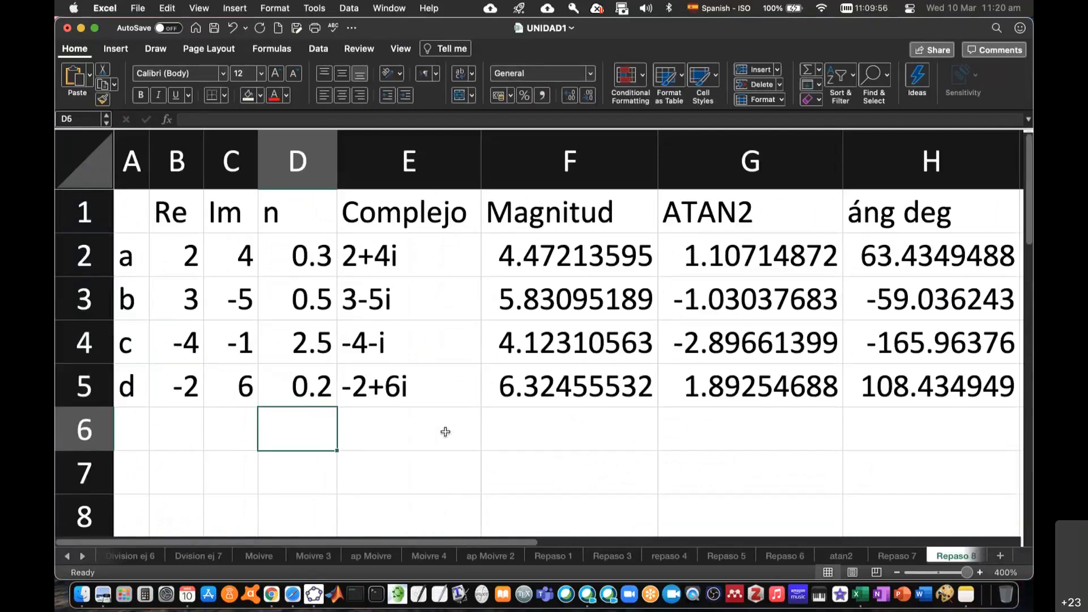
# Review the resulting magnitude expression in Overleaf, then start a formula in Excel cell F6 with a's magnitude raised to its exponent, =(F2^D2.
pyautogui.press('super+Tab')
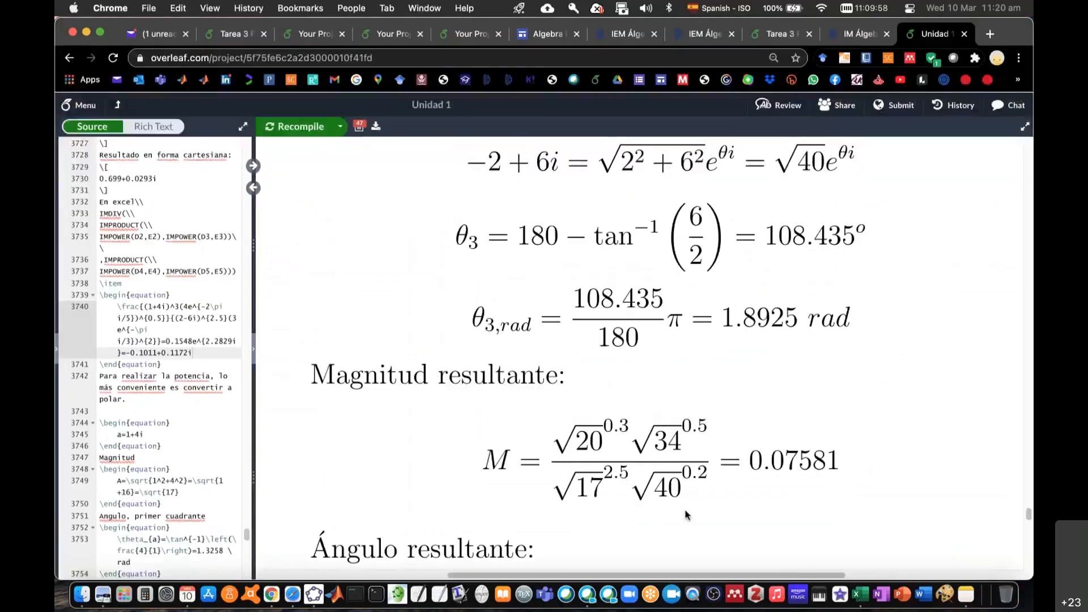
pyautogui.scroll(-3, 685, 515)
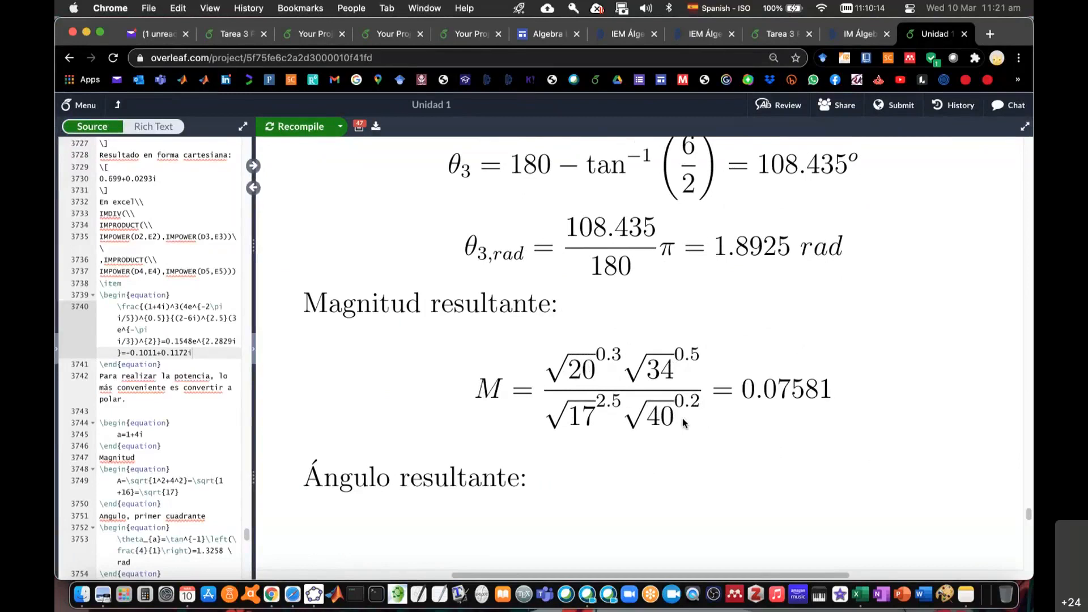
pyautogui.press('super+Tab')
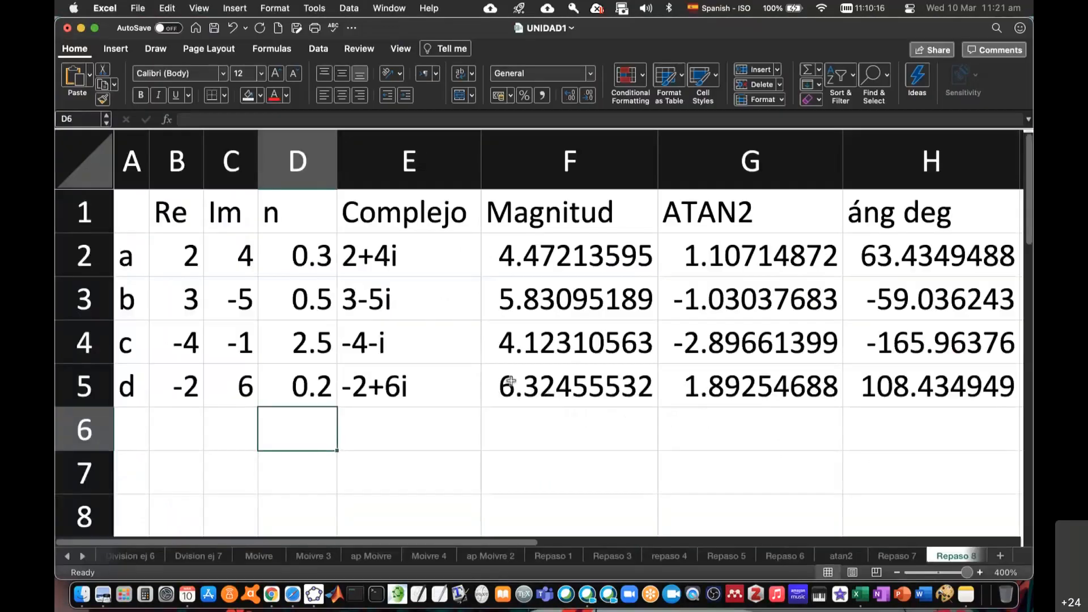
pyautogui.click(569, 426)
pyautogui.write('=')
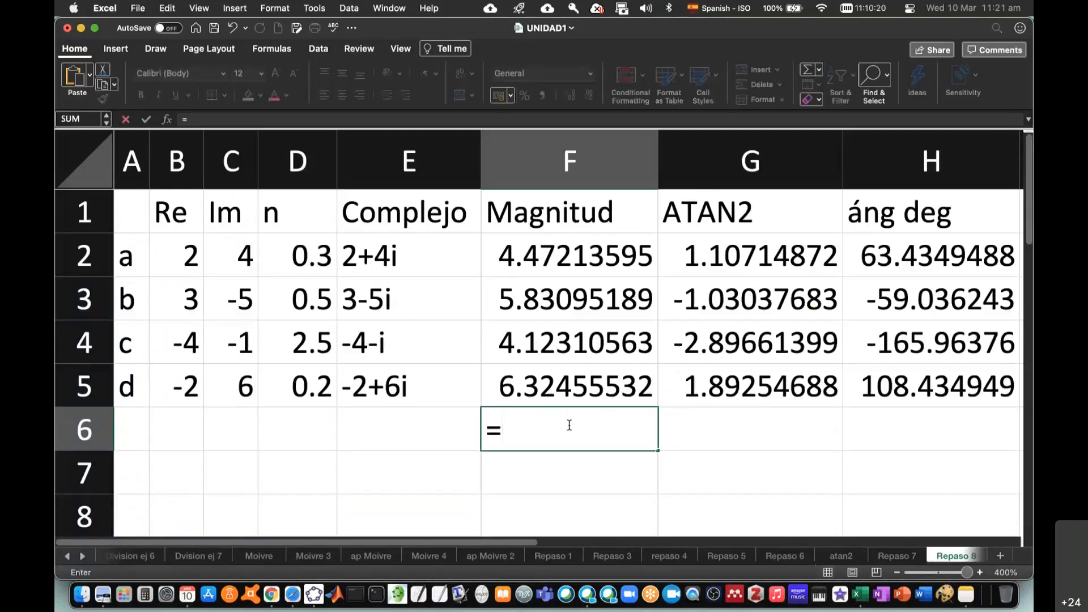
pyautogui.write('(')
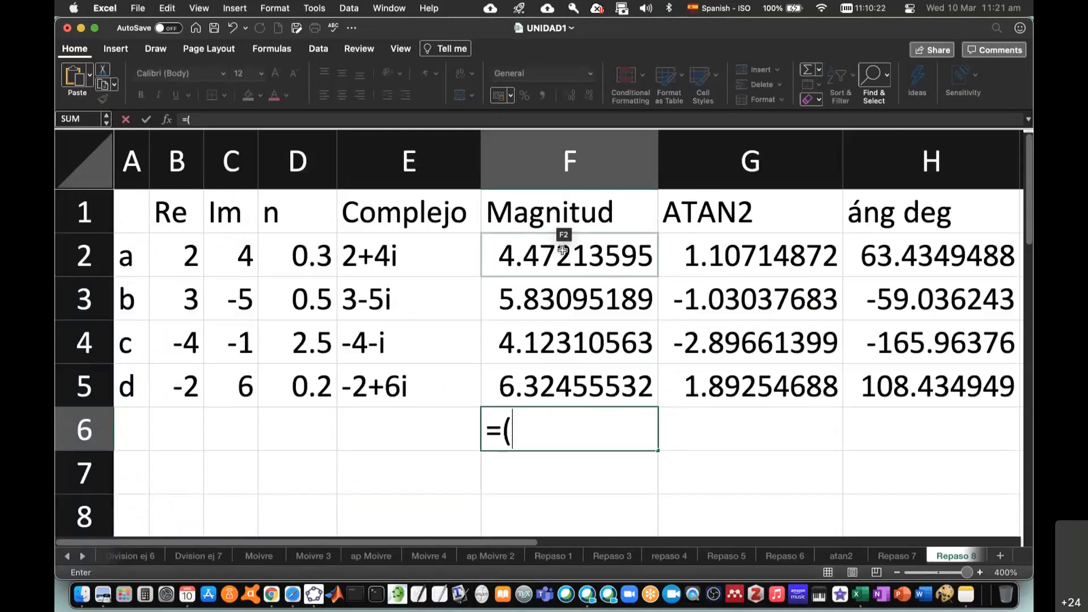
pyautogui.click(563, 250)
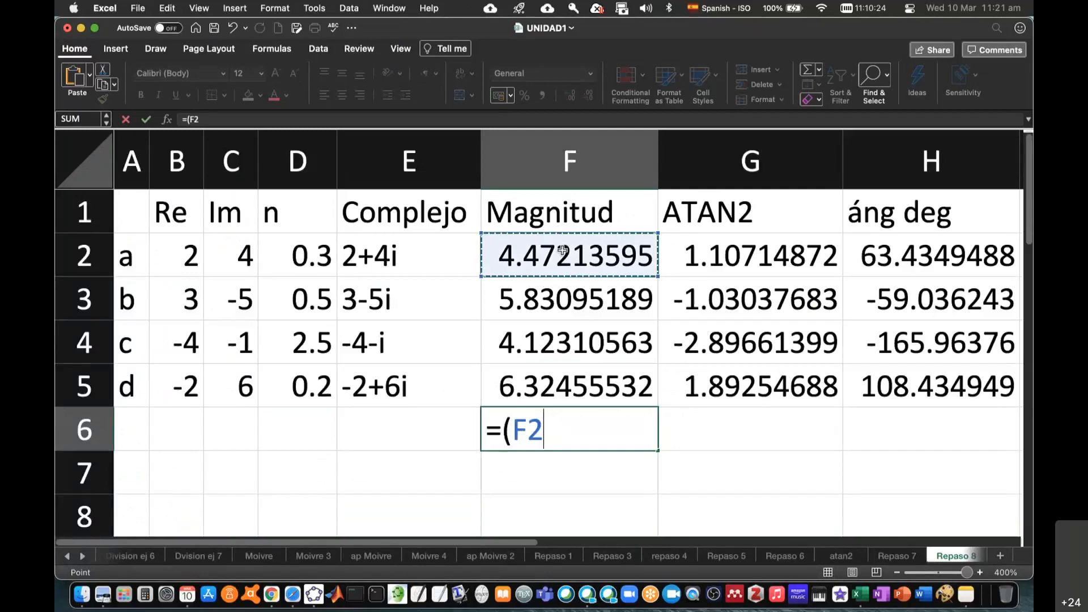
pyautogui.write('^')
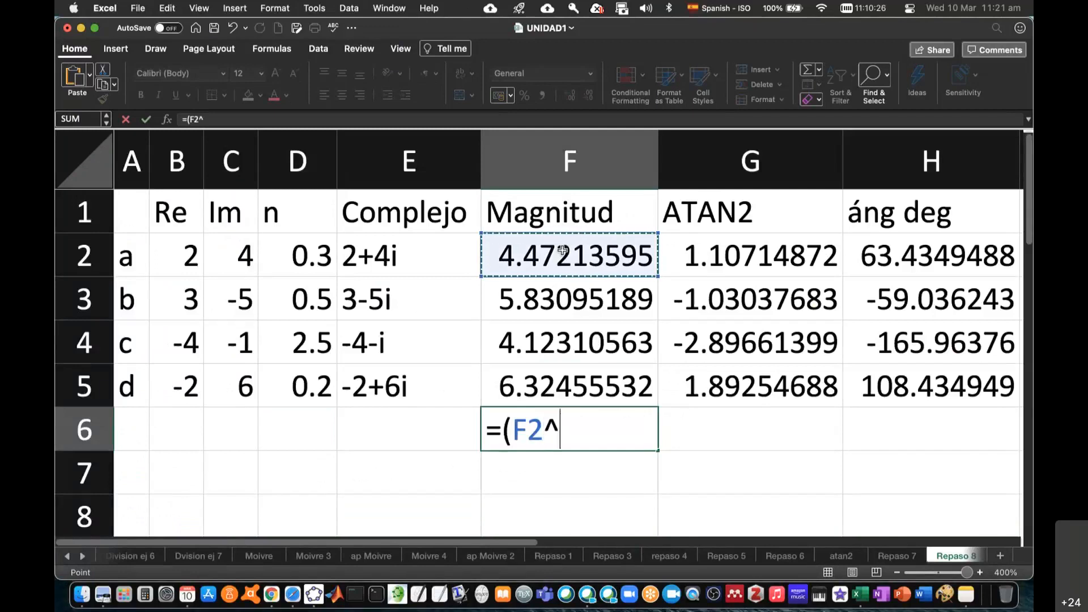
pyautogui.click(308, 261)
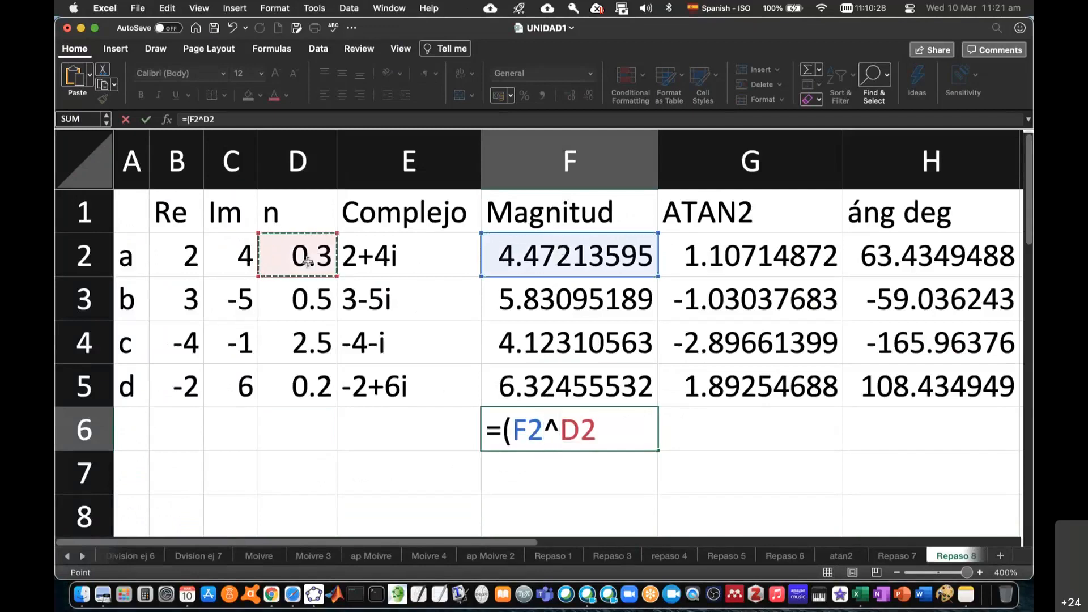
pyautogui.write(')')
pyautogui.press('BackSpace')
pyautogui.write('G')
pyautogui.press('BackSpace')
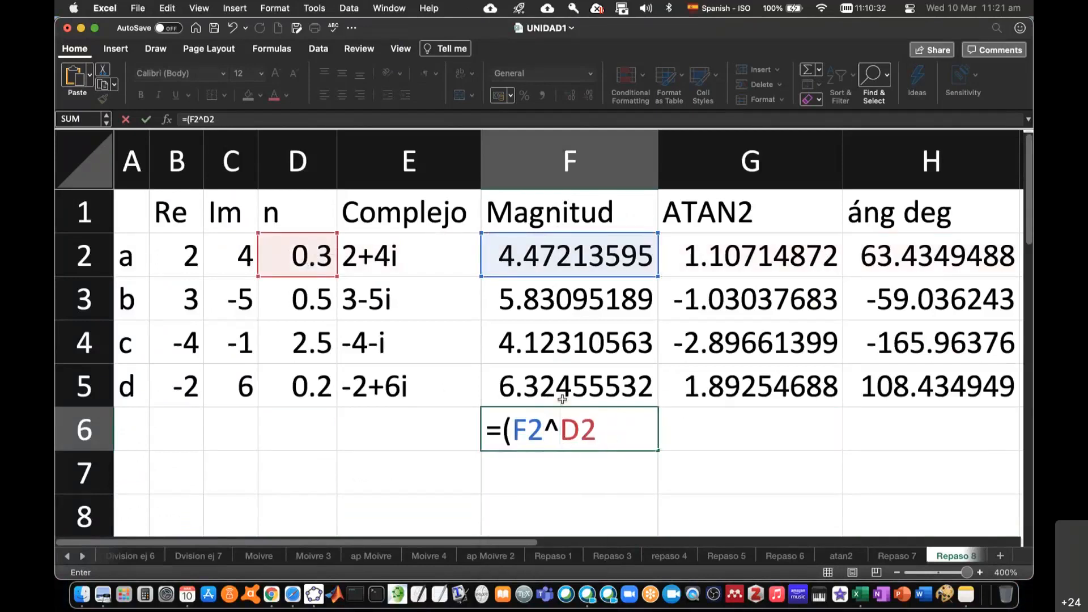
# Multiply the F6 formula's first power by b's magnitude raised to its exponent, F3^D3.
pyautogui.write(')*(')
pyautogui.click(577, 300)
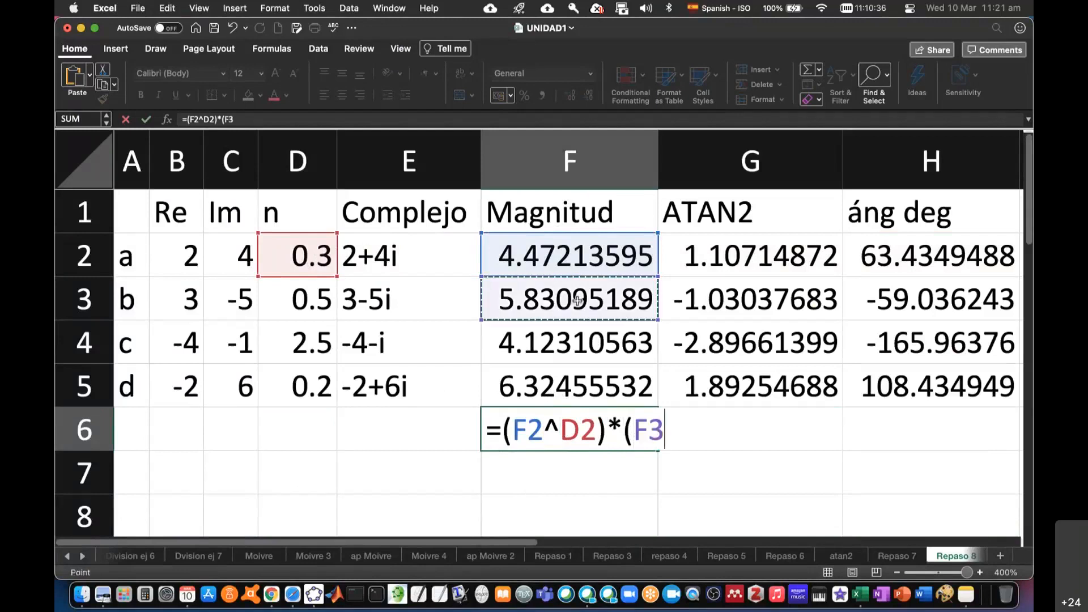
pyautogui.write('^')
pyautogui.click(298, 298)
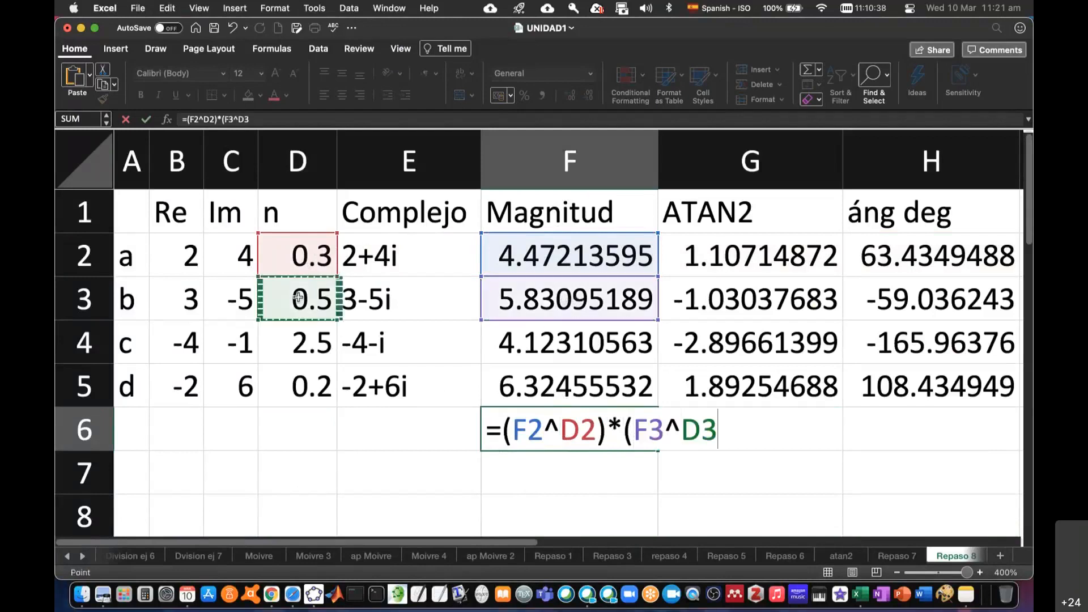
pyautogui.write(')')
pyautogui.press('BackSpace')
# Divide the F6 formula by a parenthesised product of two empty factors, /(()*()), ready to fill the first factor.
pyautogui.click(736, 436)
pyautogui.write(')/(')
pyautogui.write(')')
pyautogui.press('Left')
pyautogui.write('()*()')
pyautogui.press('Left')
pyautogui.press('Left')
pyautogui.press('Left')
pyautogui.press('Left')
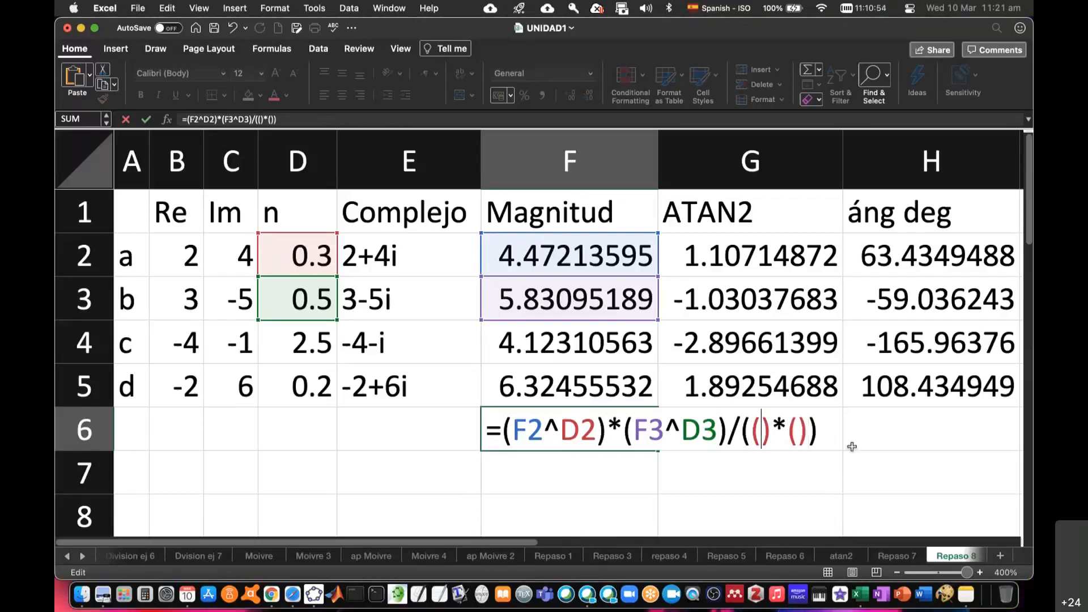
# Fill the denominator factors with F4^D4 and F5^D5, and enter the completed magnitude formula in F6.
pyautogui.click(594, 340)
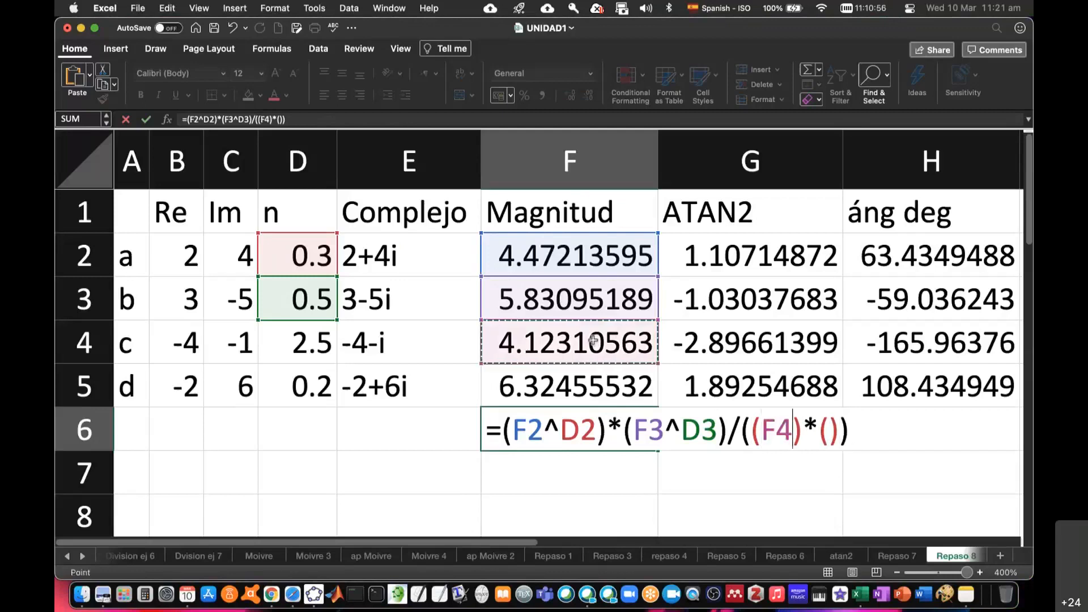
pyautogui.write('^')
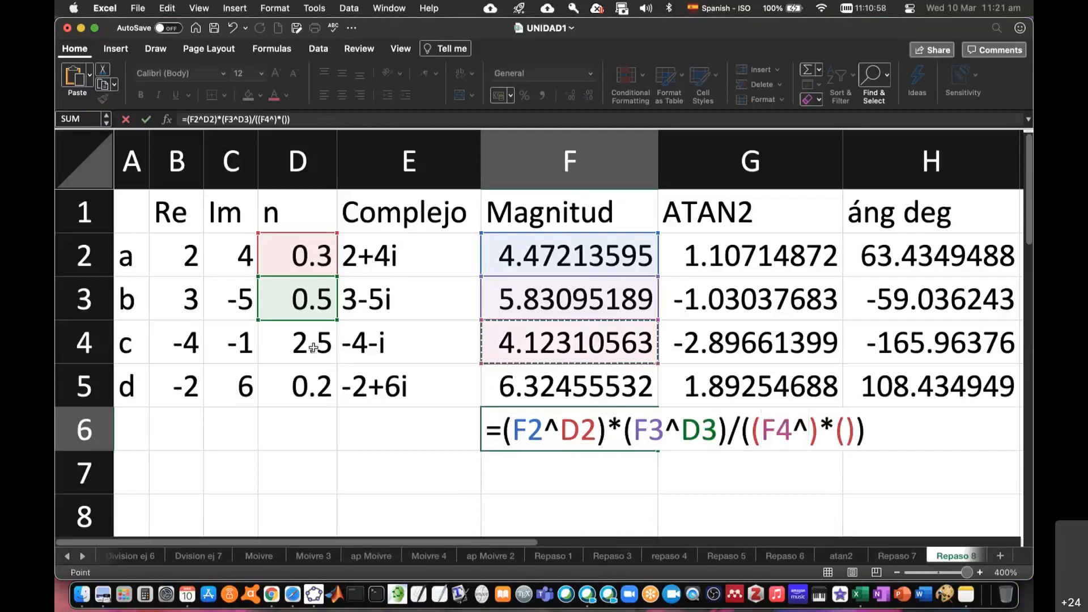
pyautogui.click(313, 347)
pyautogui.click(883, 428)
pyautogui.press('Left')
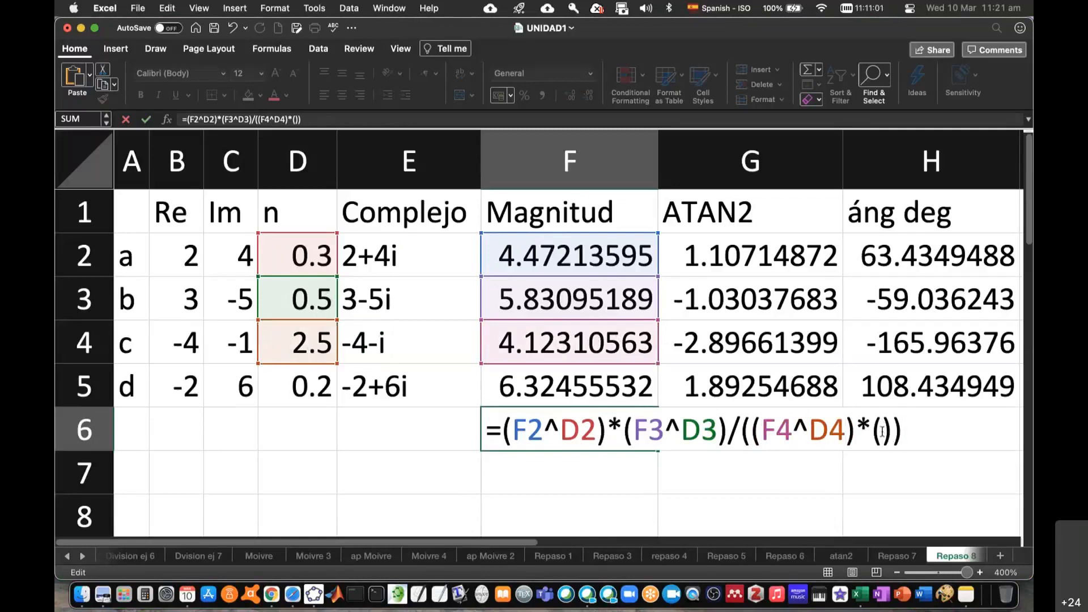
pyautogui.click(624, 384)
pyautogui.write('*')
pyautogui.press('BackSpace')
pyautogui.write('^')
pyautogui.click(300, 384)
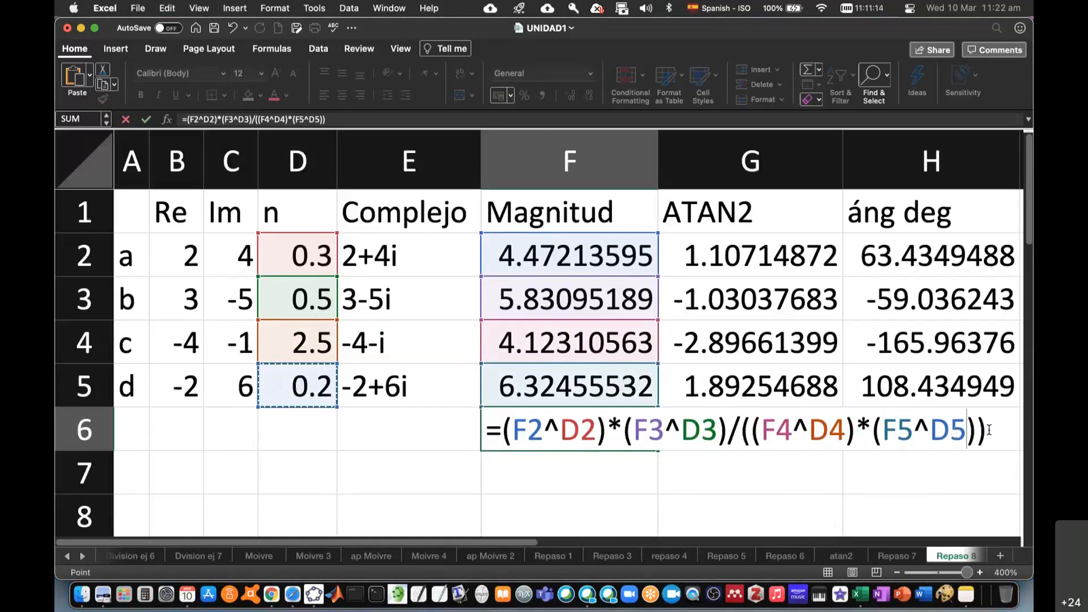
pyautogui.press('Return')
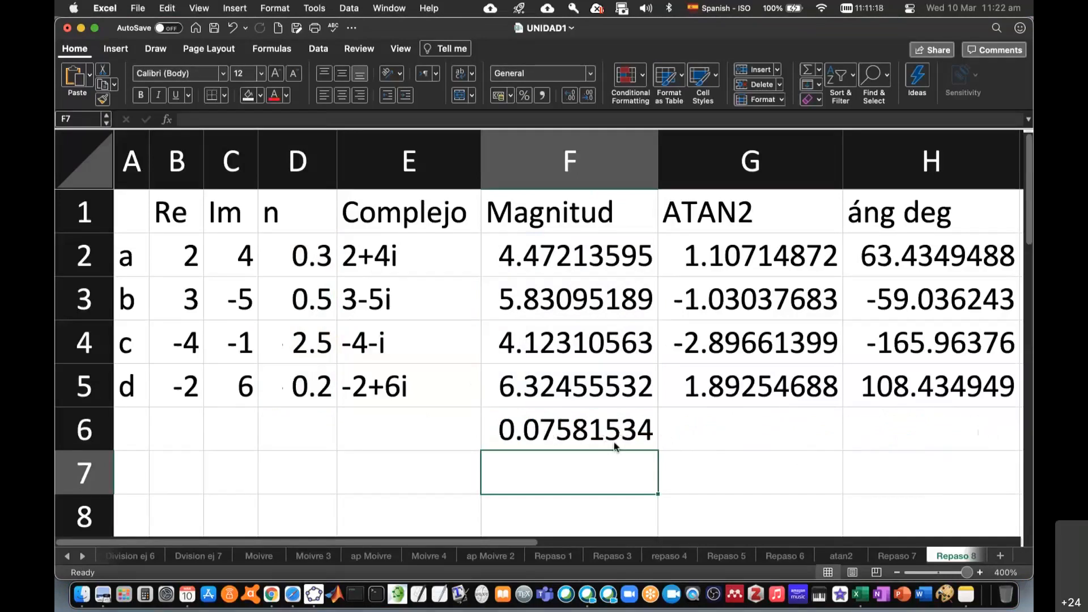
# Compare the magnitude with "Magnitud resultante" in Overleaf and read the "Ángulo resultante" expression below it.
pyautogui.press('super+Tab')
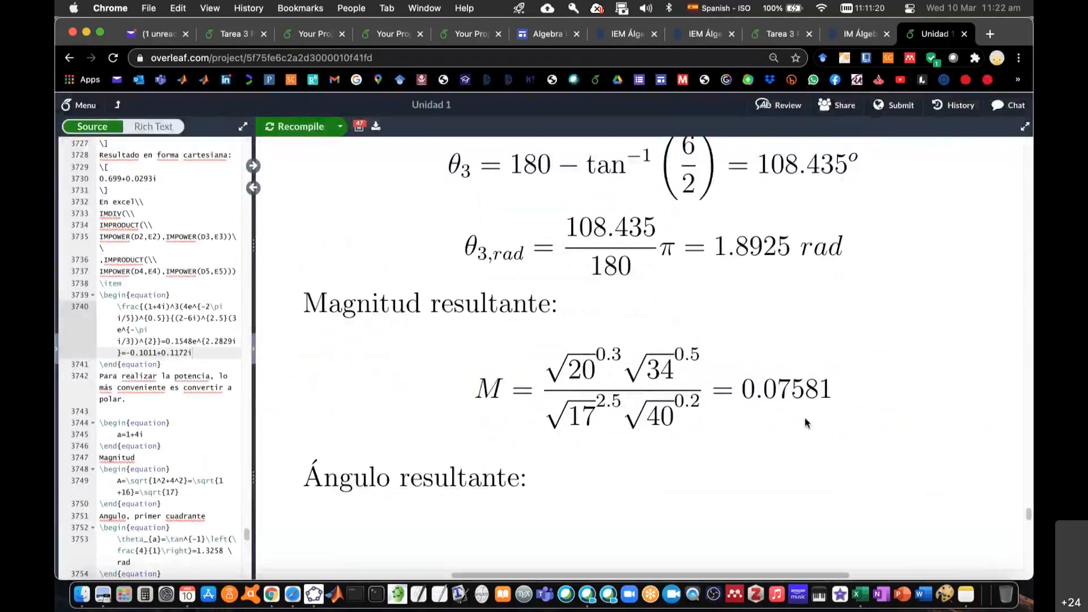
pyautogui.scroll(-1, 817, 427)
pyautogui.scroll(-3, 817, 427)
pyautogui.hscroll(1, 818, 426)
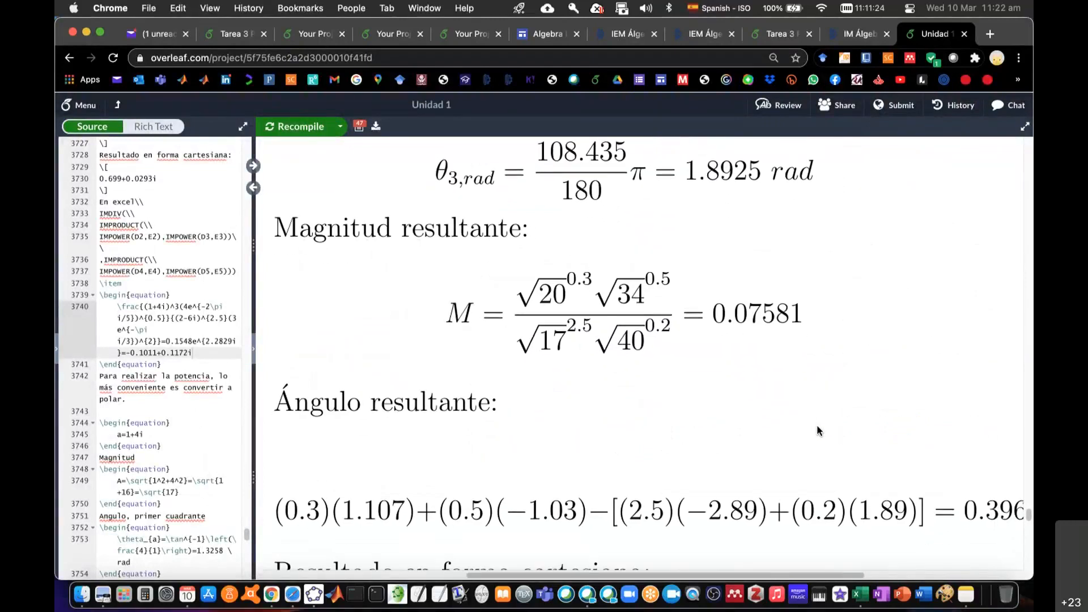
pyautogui.hscroll(-1, 817, 426)
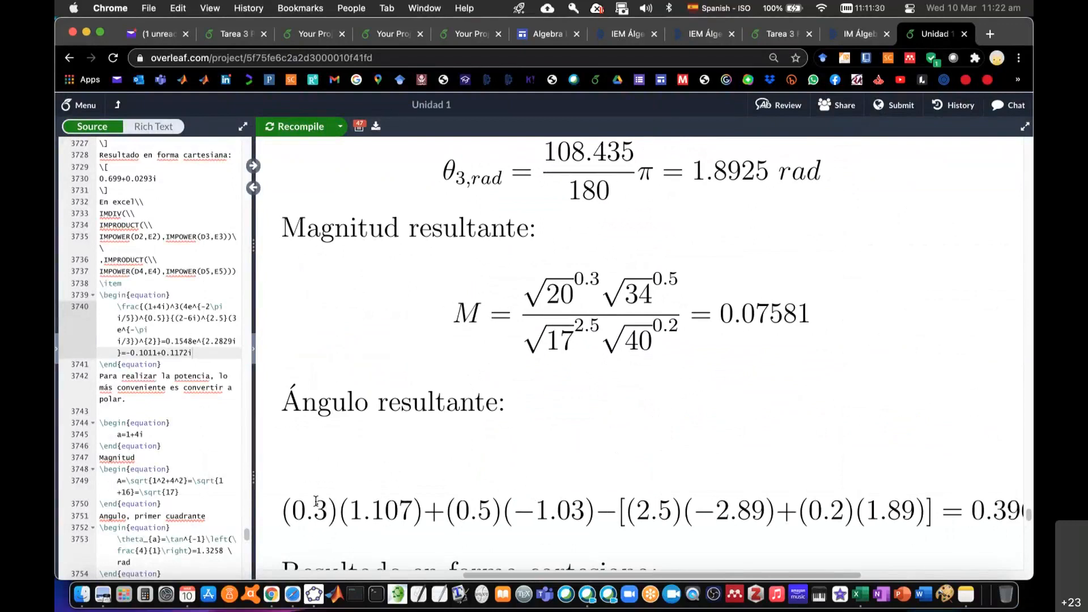
pyautogui.hscroll(4, 315, 502)
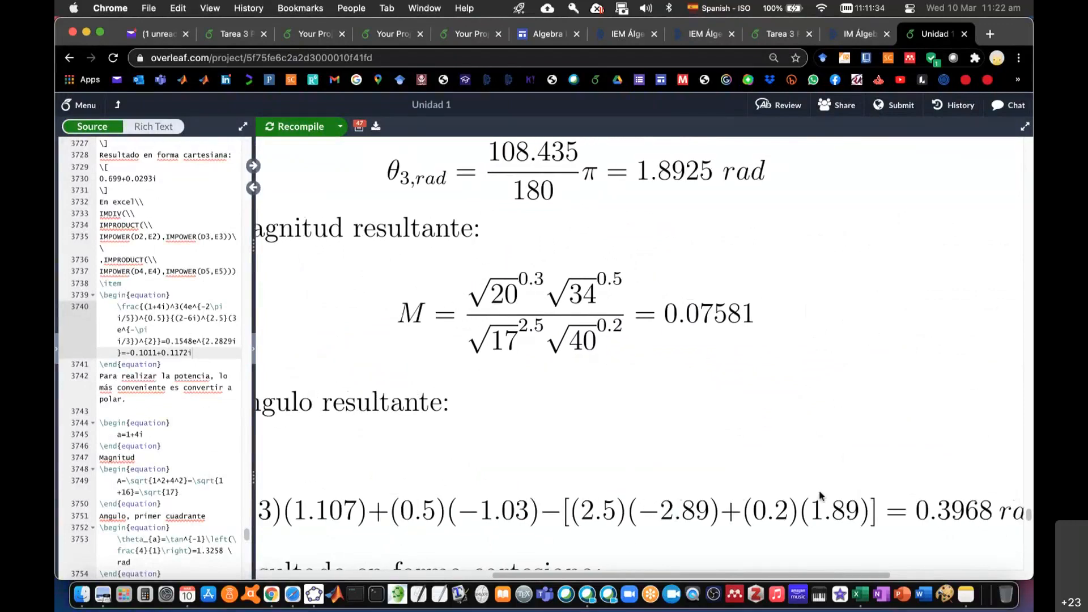
# Start the resulting angle formula in Excel cell G6 with the numerator angles times their exponents, =(G2*D2+G3*D3)-(.
pyautogui.press('super+Tab')
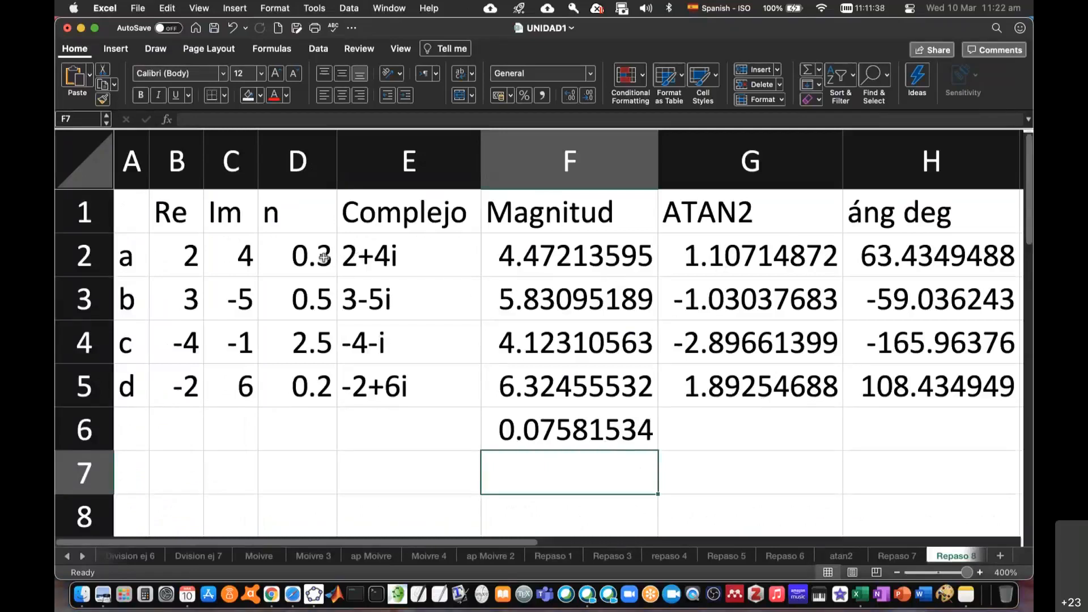
pyautogui.click(730, 434)
pyautogui.write('=')
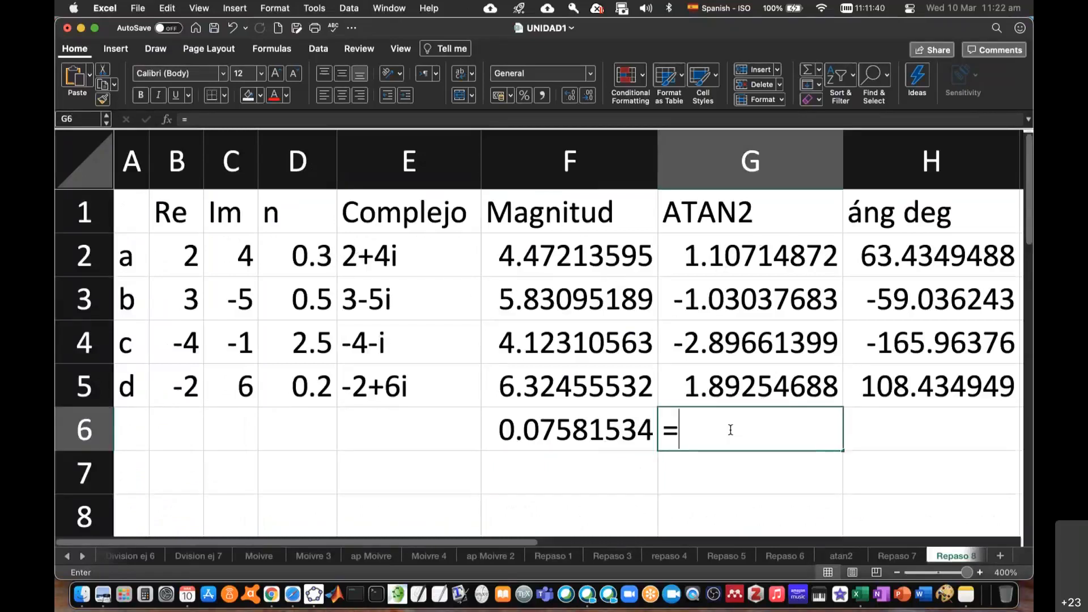
pyautogui.write('(')
pyautogui.click(730, 258)
pyautogui.write('*')
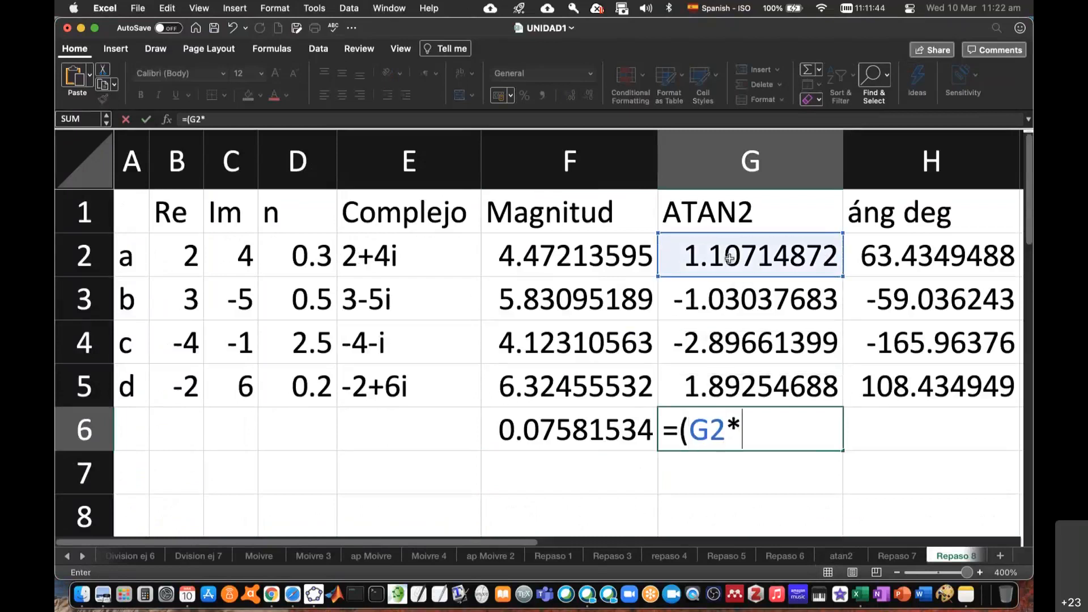
pyautogui.click(317, 259)
pyautogui.write('+')
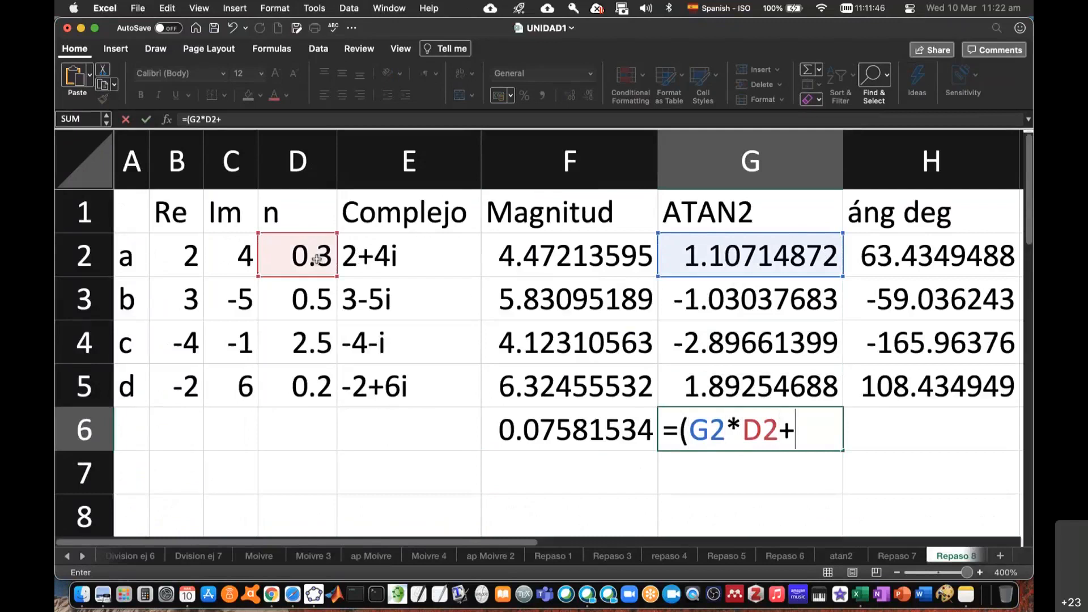
pyautogui.click(691, 298)
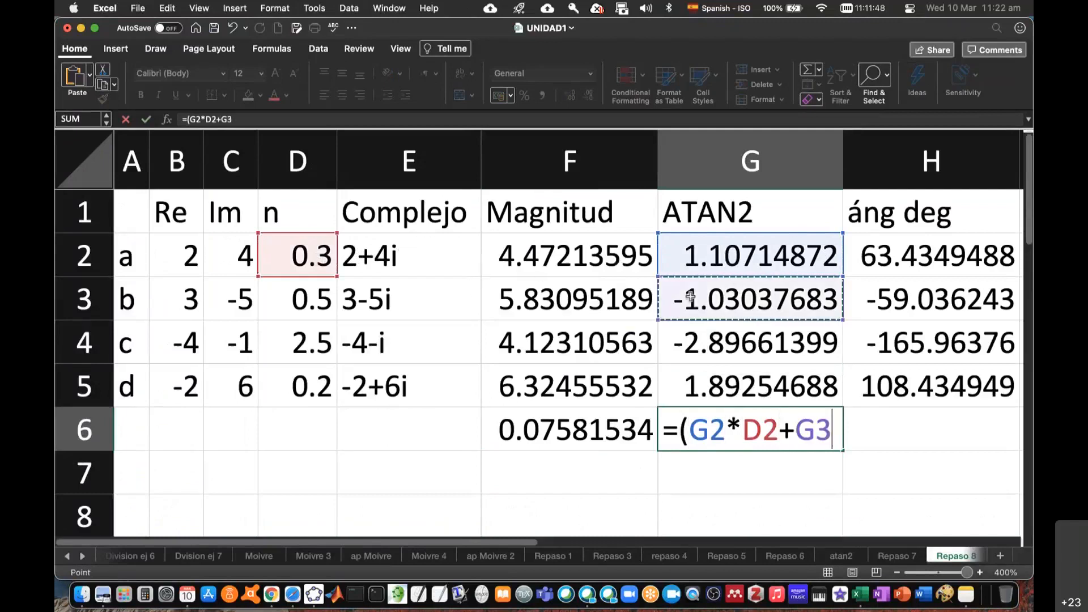
pyautogui.write('*')
pyautogui.click(315, 294)
pyautogui.write(')-(')
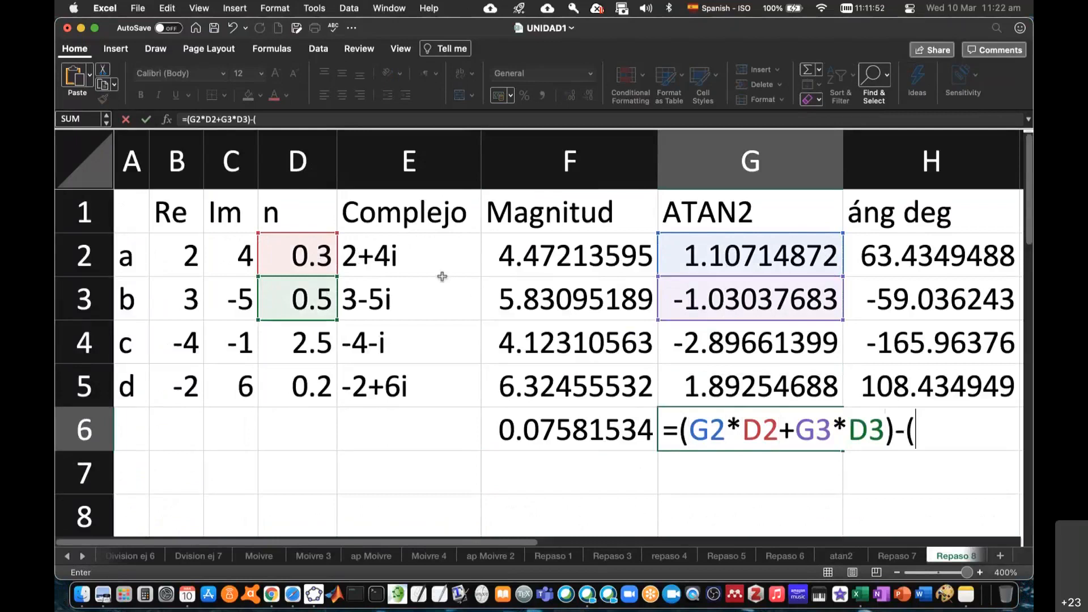
# Complete the G6 angle formula by subtracting the denominator terms (G4*D4+G5*D5), enter it, and check the finished formula.
pyautogui.click(690, 336)
pyautogui.write('*')
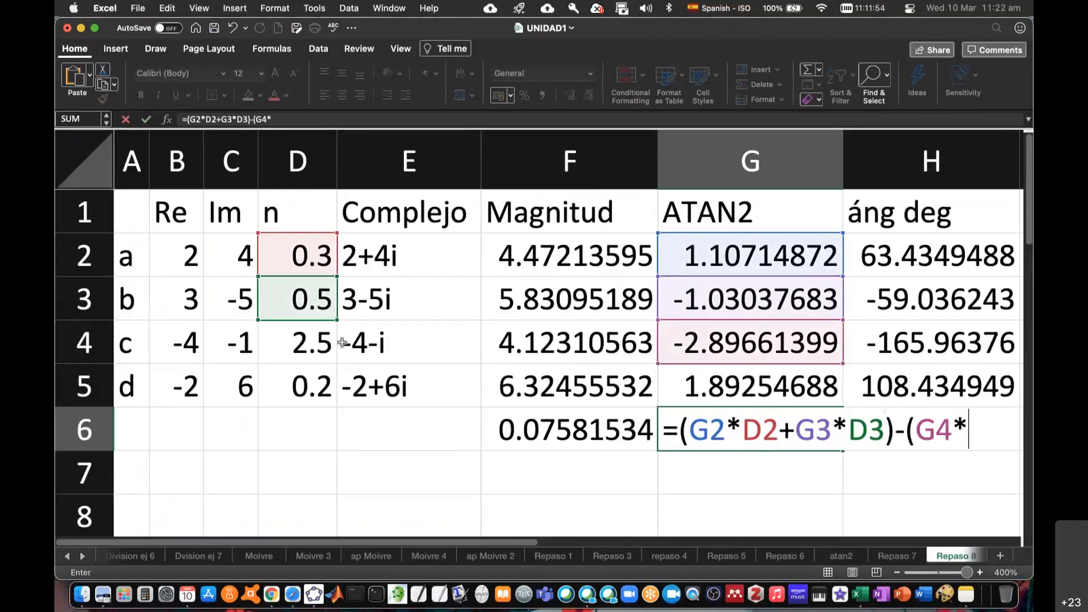
pyautogui.click(306, 346)
pyautogui.write('+')
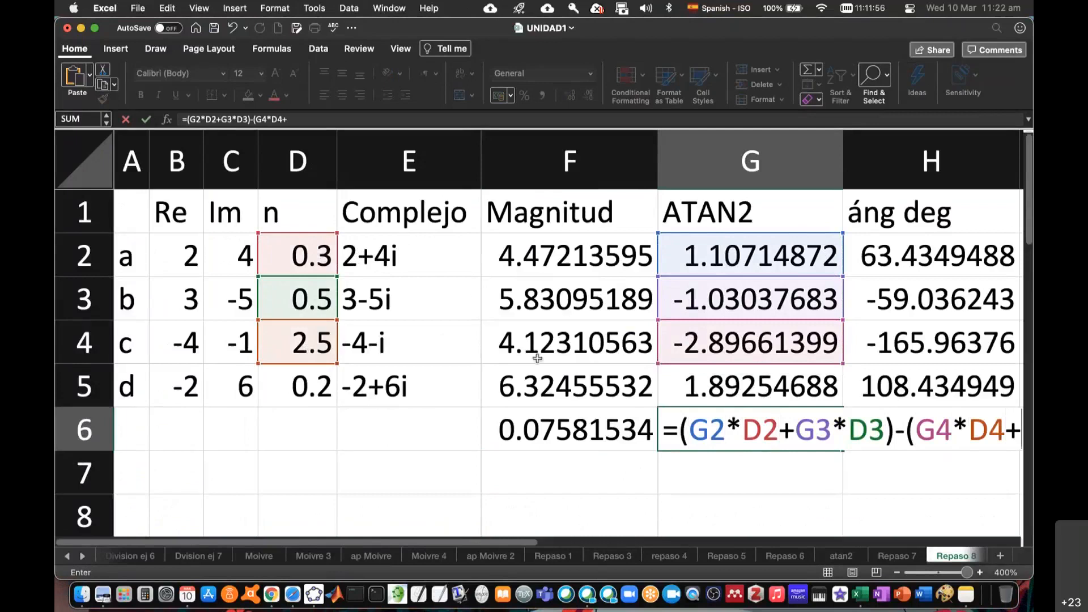
pyautogui.click(683, 386)
pyautogui.write('*')
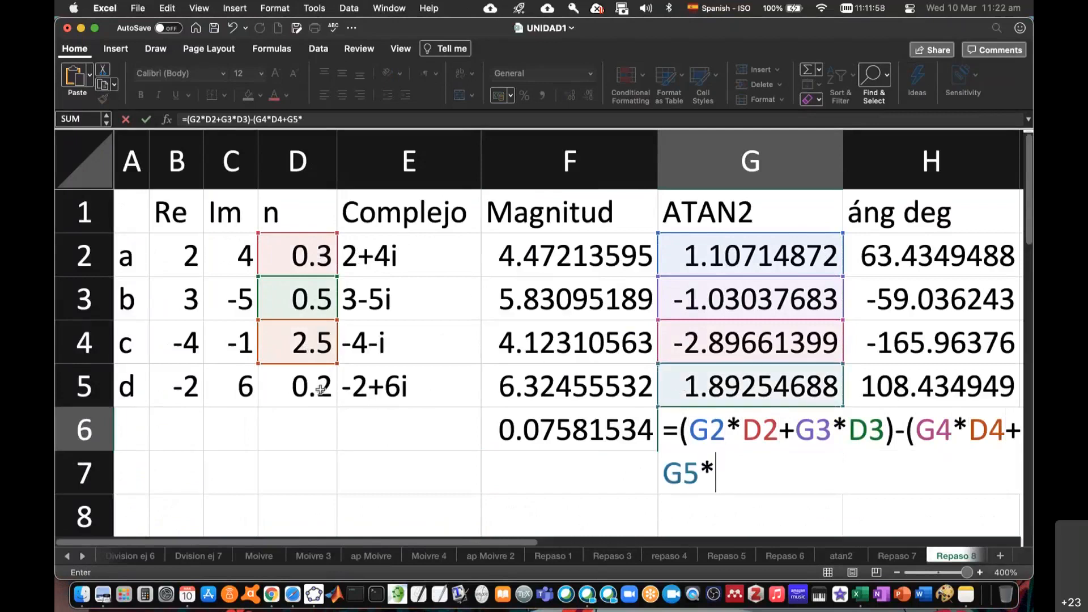
pyautogui.click(302, 385)
pyautogui.write(')')
pyautogui.press('Return')
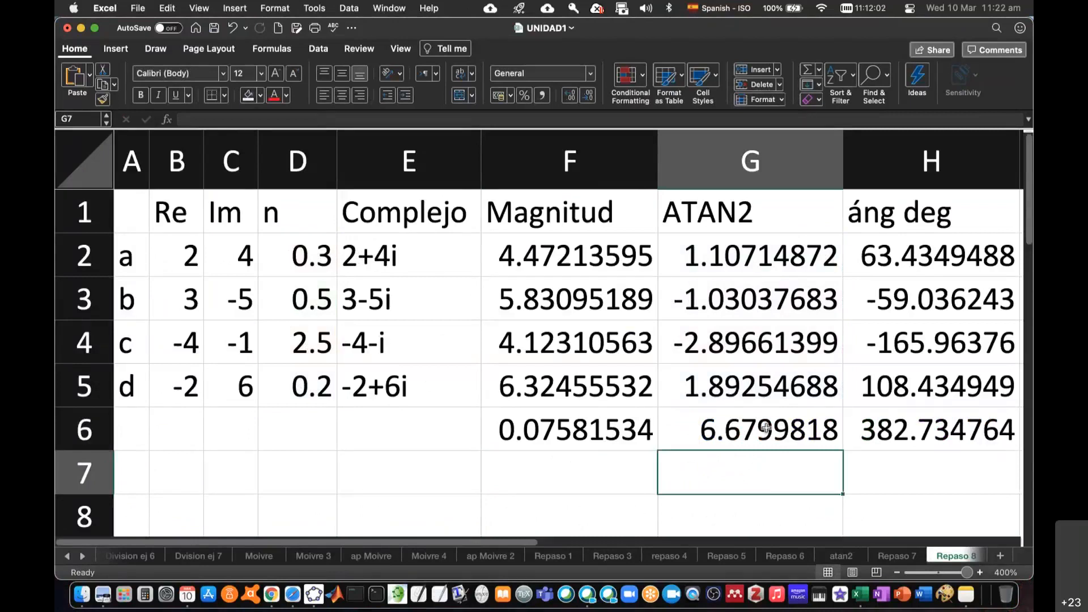
pyautogui.hscroll(5, 782, 427)
pyautogui.click(609, 430)
pyautogui.doubleClick(610, 431)
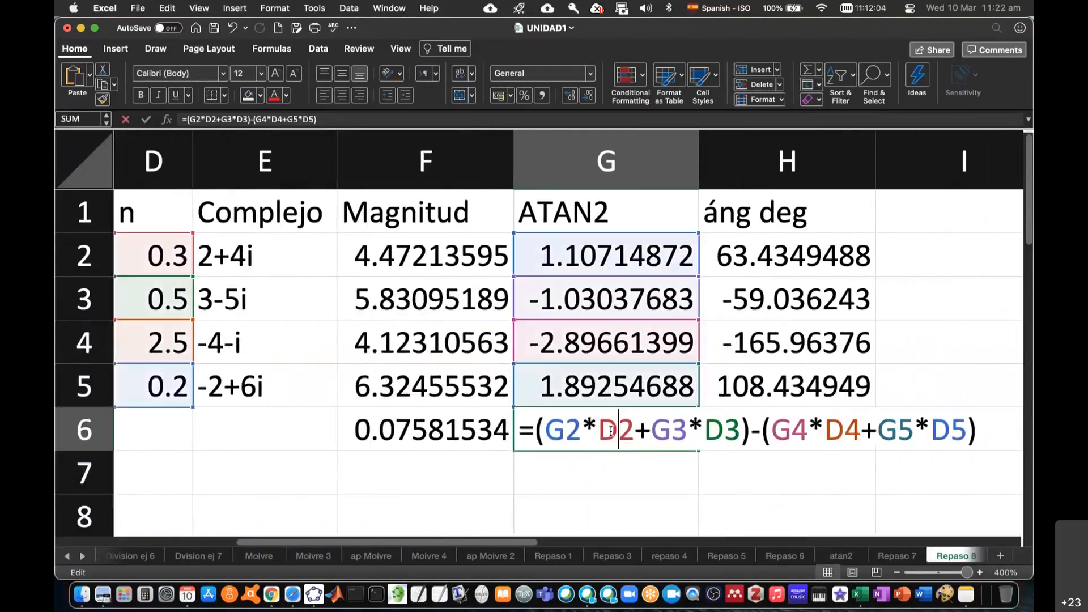
pyautogui.press('Escape')
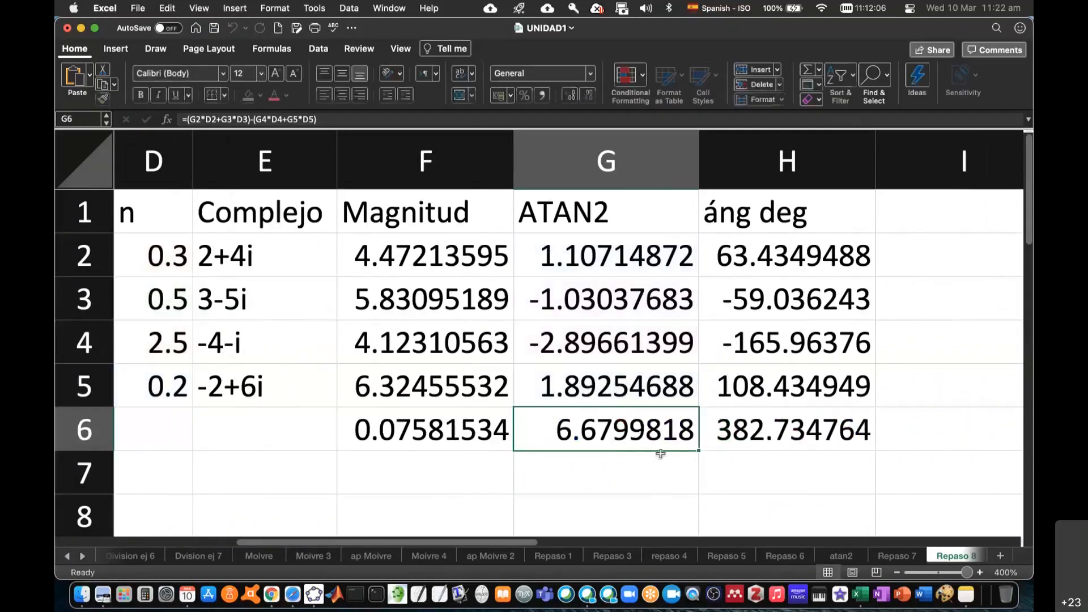
# Enter a formula in G7 that subtracts one full turn from the resulting angle, =G6-2*pi().
pyautogui.click(603, 469)
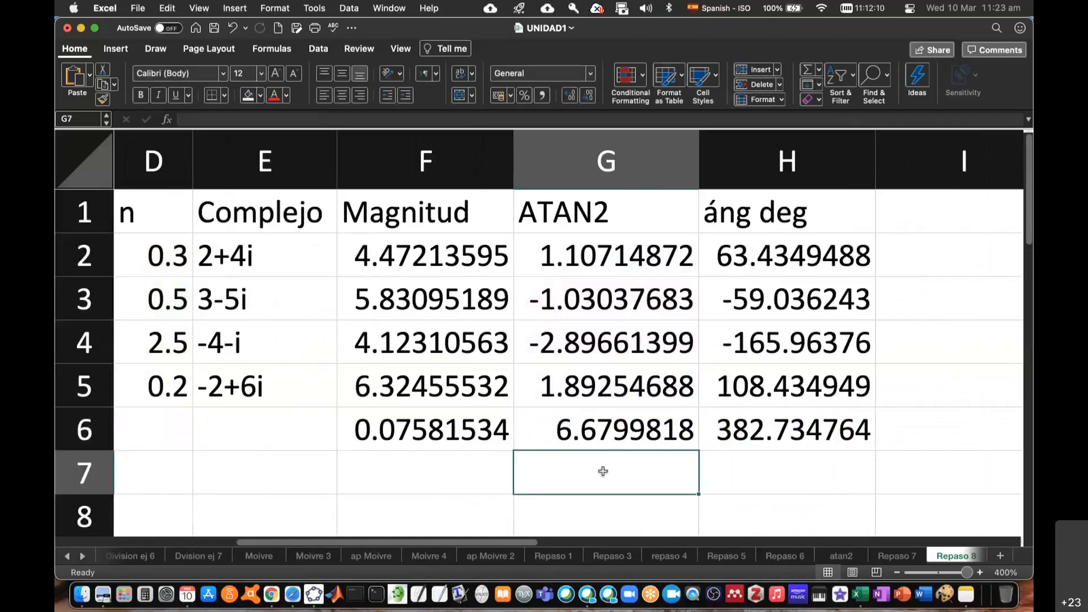
pyautogui.write('=')
pyautogui.click(603, 428)
pyautogui.write('-')
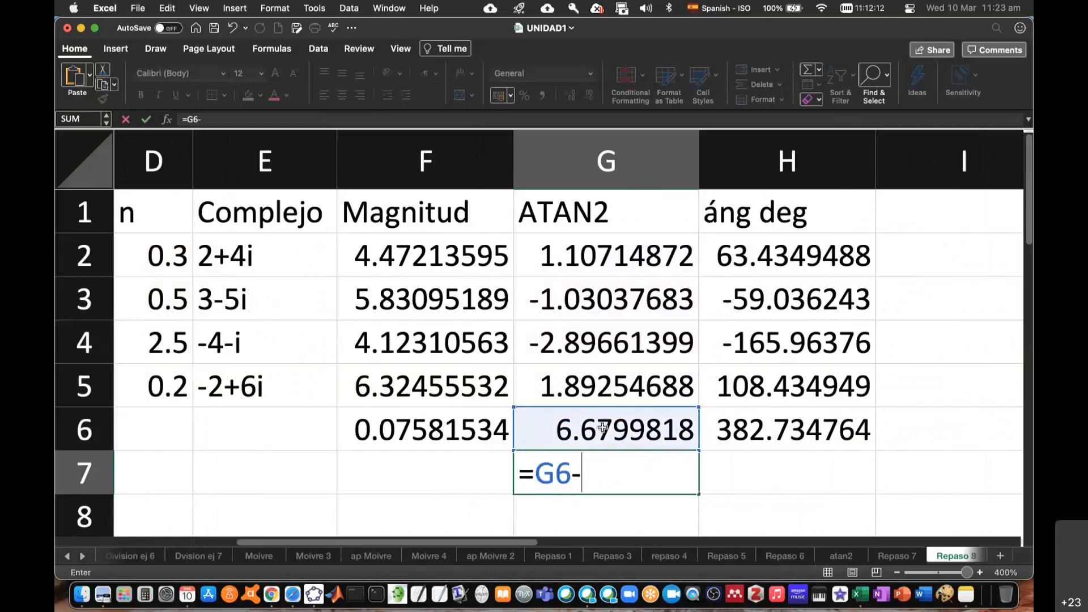
pyautogui.write('2*pi()')
pyautogui.press('Return')
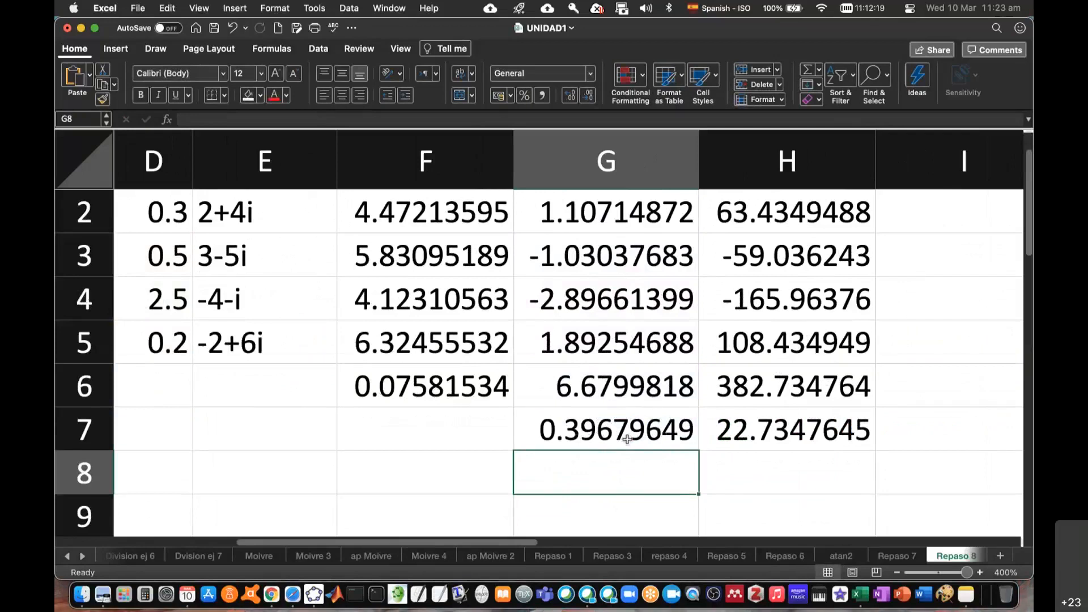
# Switch to Overleaf and compare the reduced angle with the "Ángulo resultante" result and the magnitude above it.
pyautogui.press('super+Tab')
pyautogui.scroll(-4, 506, 443)
pyautogui.hscroll(5, 625, 419)
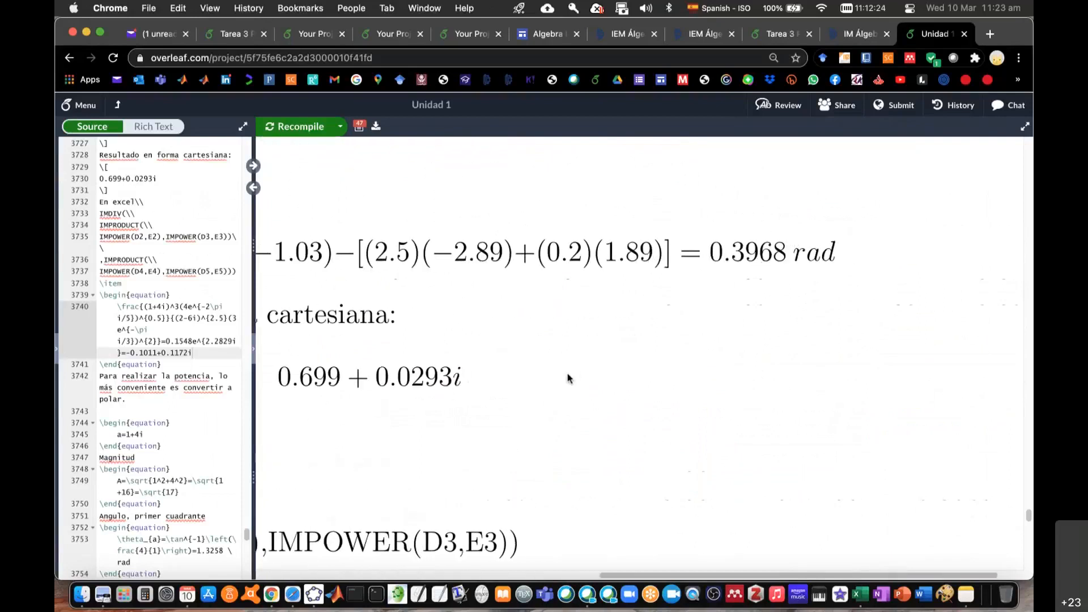
pyautogui.hscroll(-6, 568, 378)
pyautogui.scroll(2, 567, 371)
pyautogui.scroll(2, 568, 374)
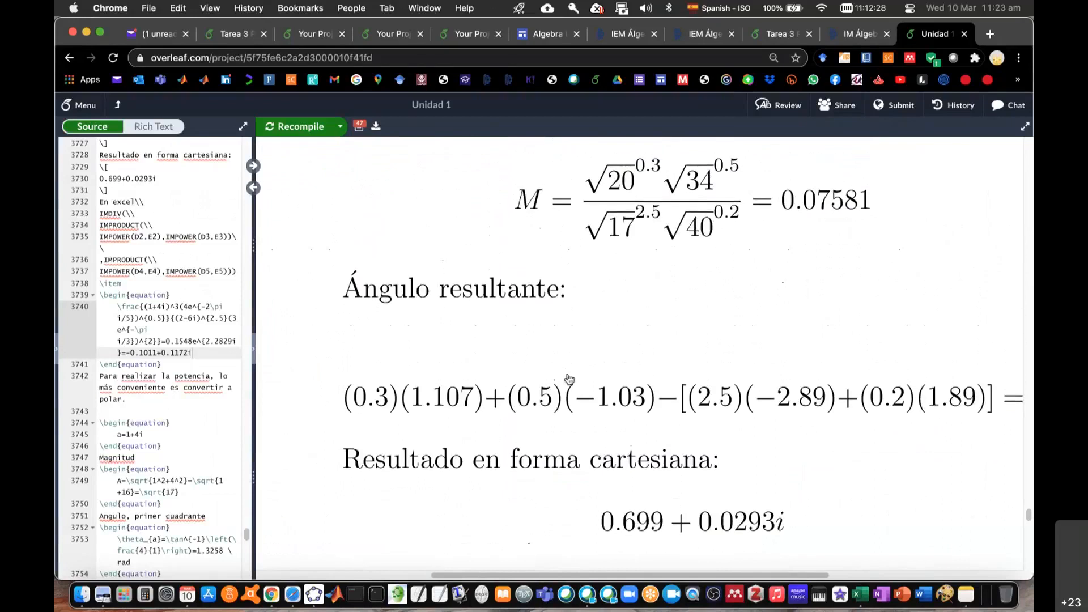
# Switch back to Excel and start the complex quotient formula in E6 with an empty two-argument product as numerator, =imdiv(improduct(,).
pyautogui.press('super+Tab')
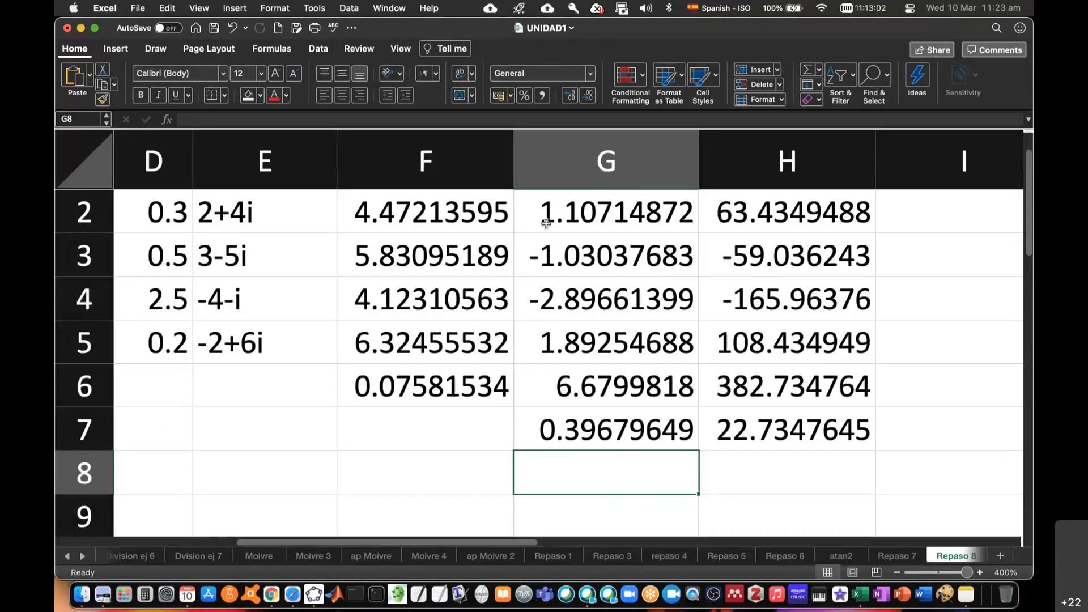
pyautogui.hscroll(-2, 558, 385)
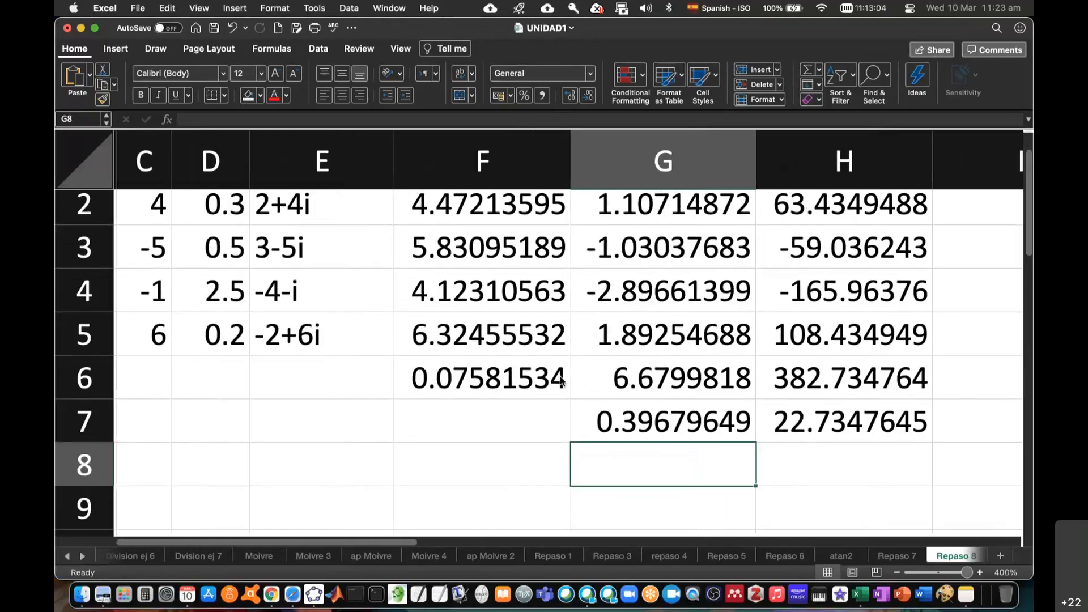
pyautogui.hscroll(-3, 561, 380)
pyautogui.scroll(1, 561, 381)
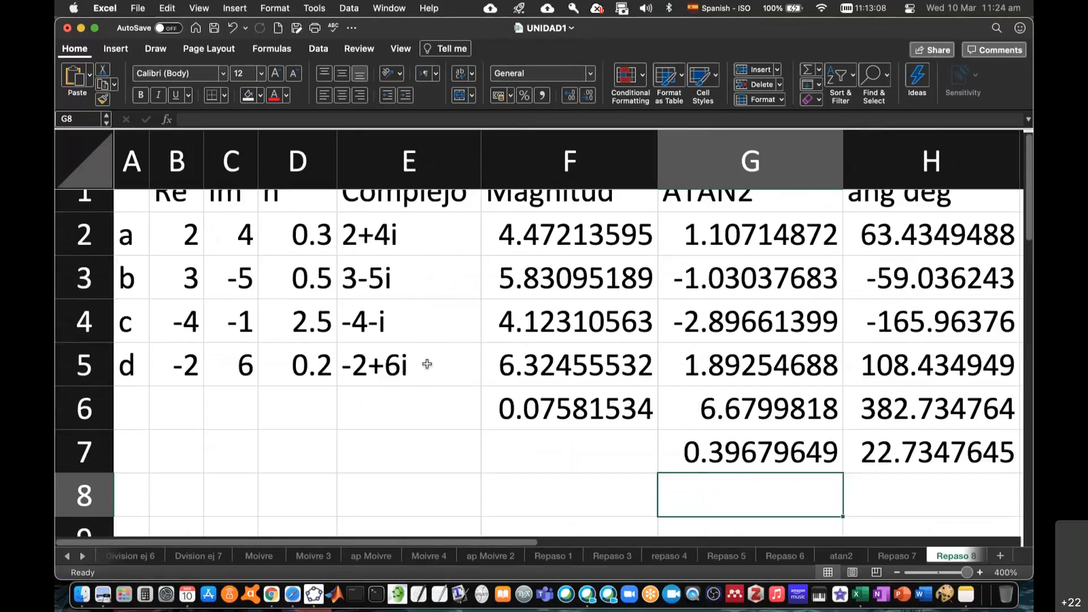
pyautogui.click(413, 406)
pyautogui.write('=')
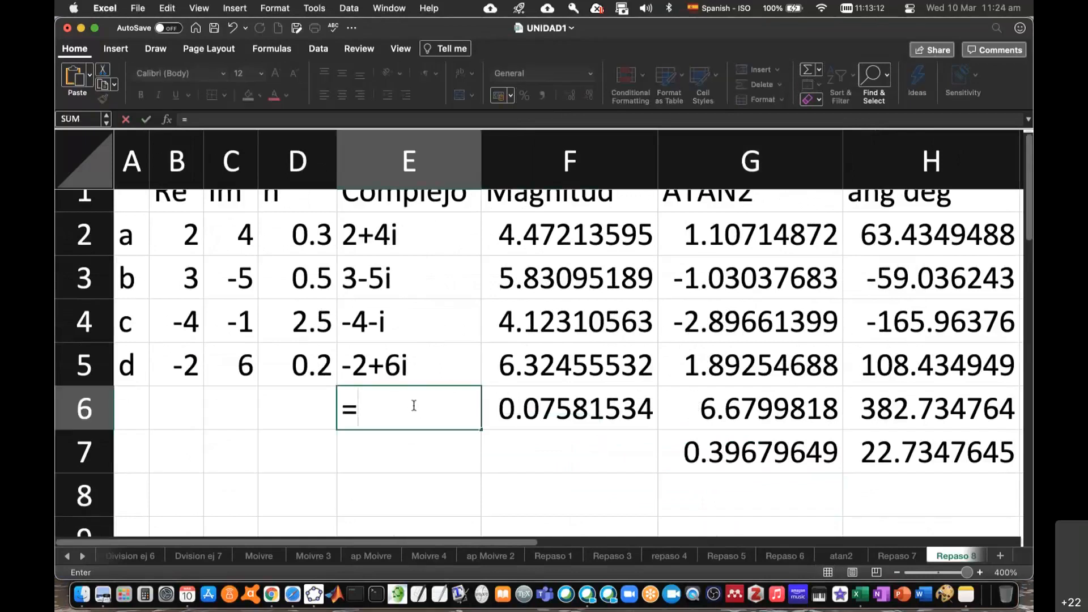
pyautogui.write('imdi')
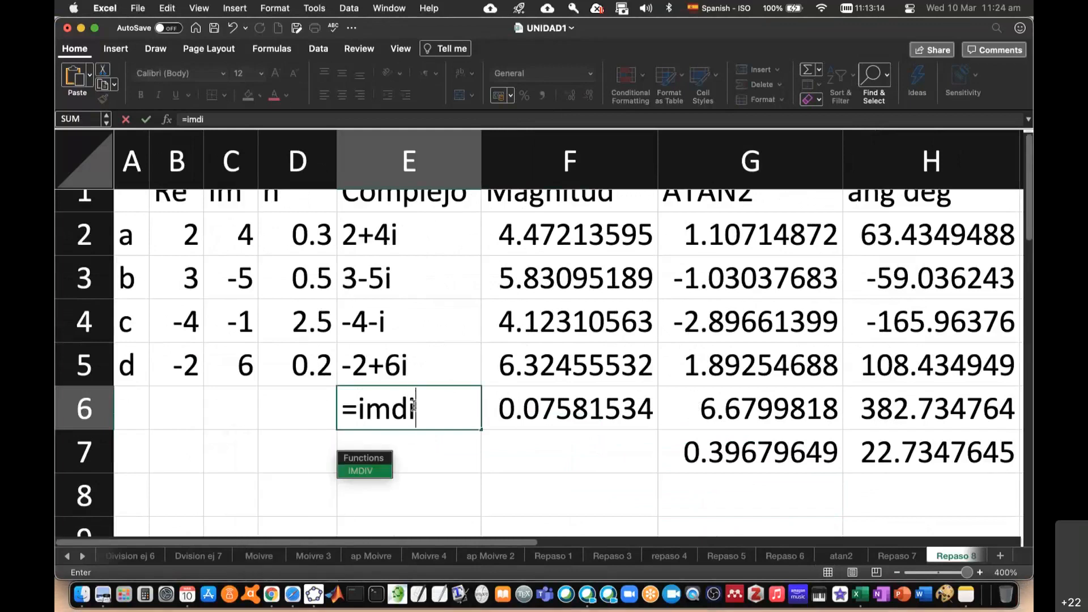
pyautogui.write('v(')
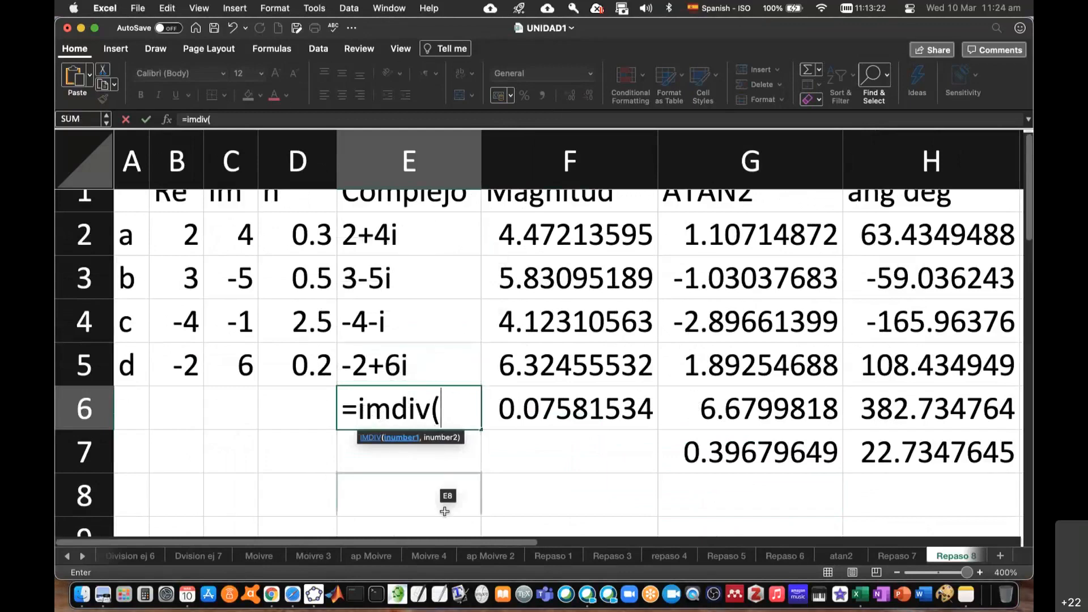
pyautogui.write('im')
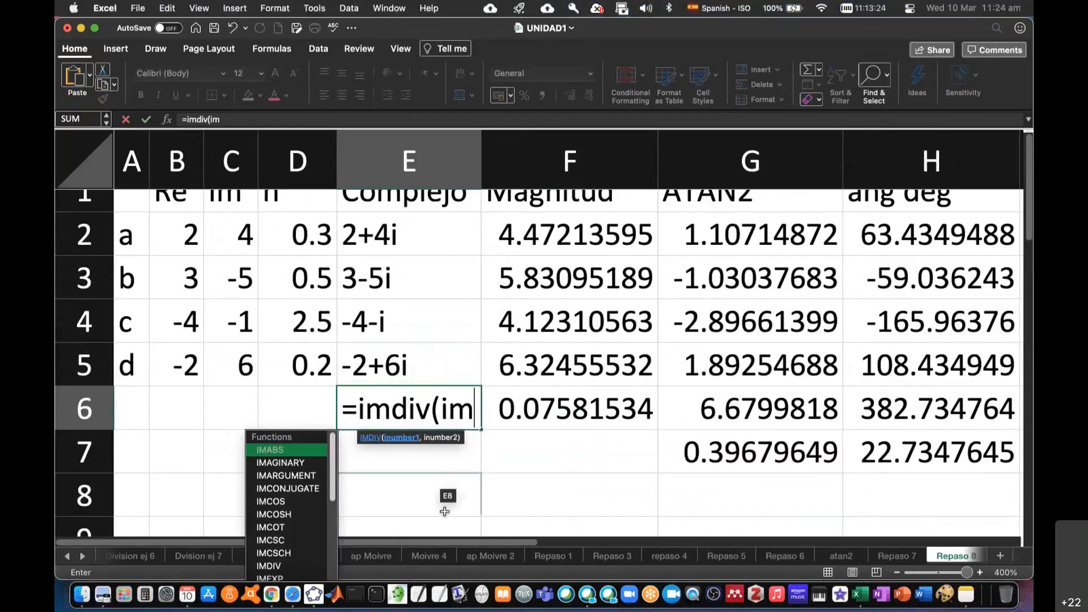
pyautogui.write('produc')
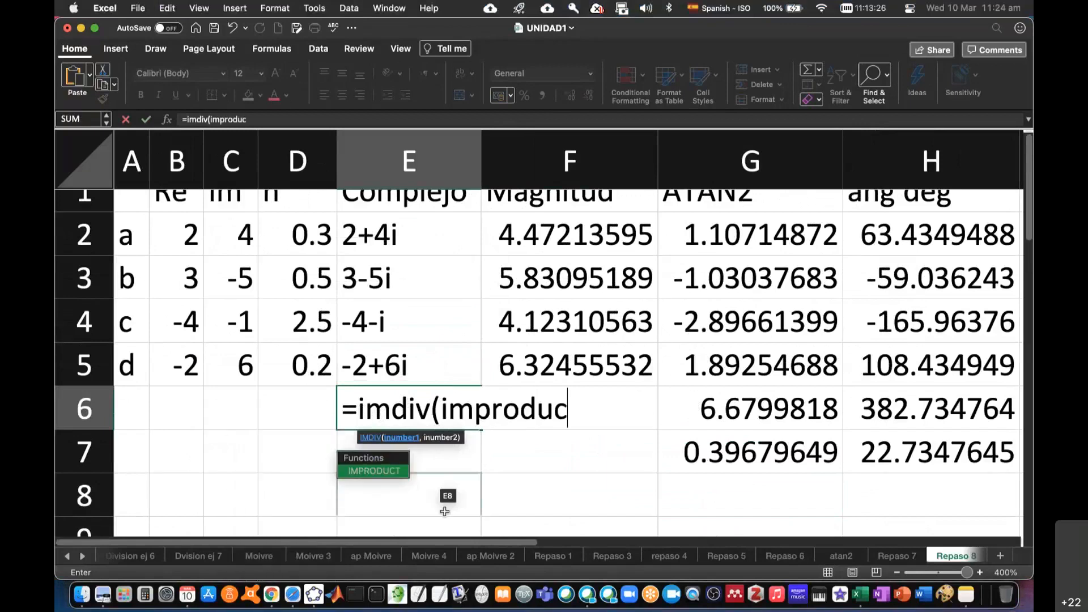
pyautogui.write('t()')
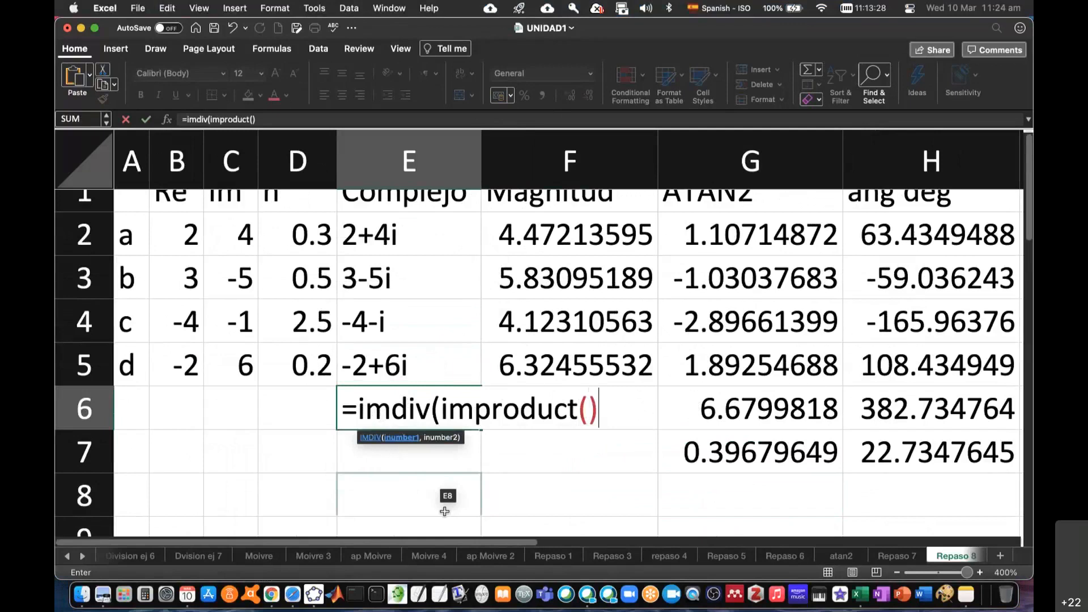
pyautogui.click(588, 405)
pyautogui.write(',')
# Add a second empty improduct(,) as the denominator in E6, close the imdiv function, and enter the formula skeleton.
pyautogui.click(616, 407)
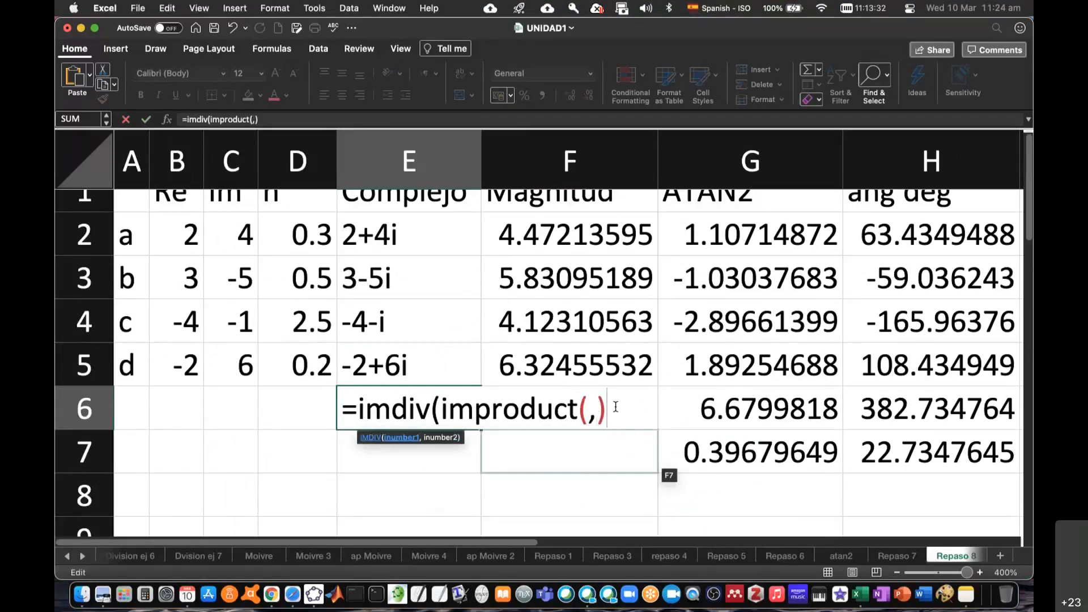
pyautogui.write(',im')
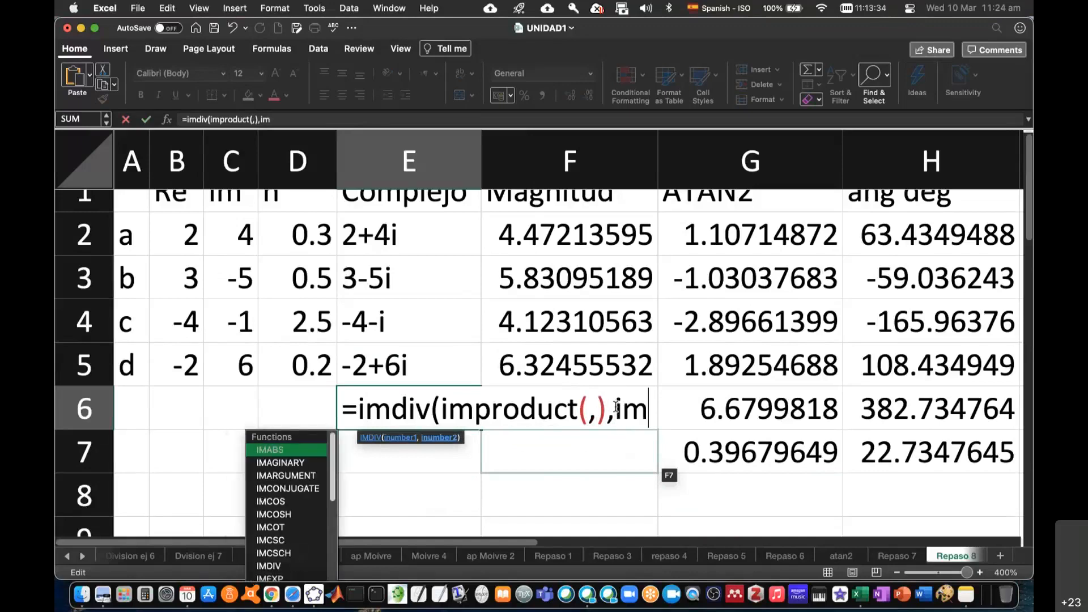
pyautogui.write('product')
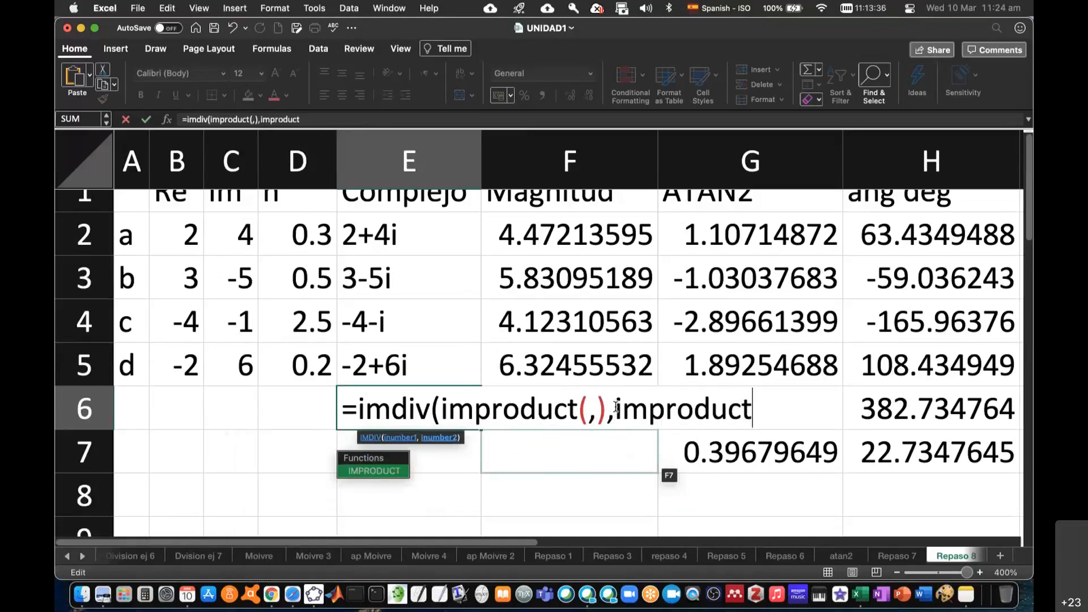
pyautogui.write('()')
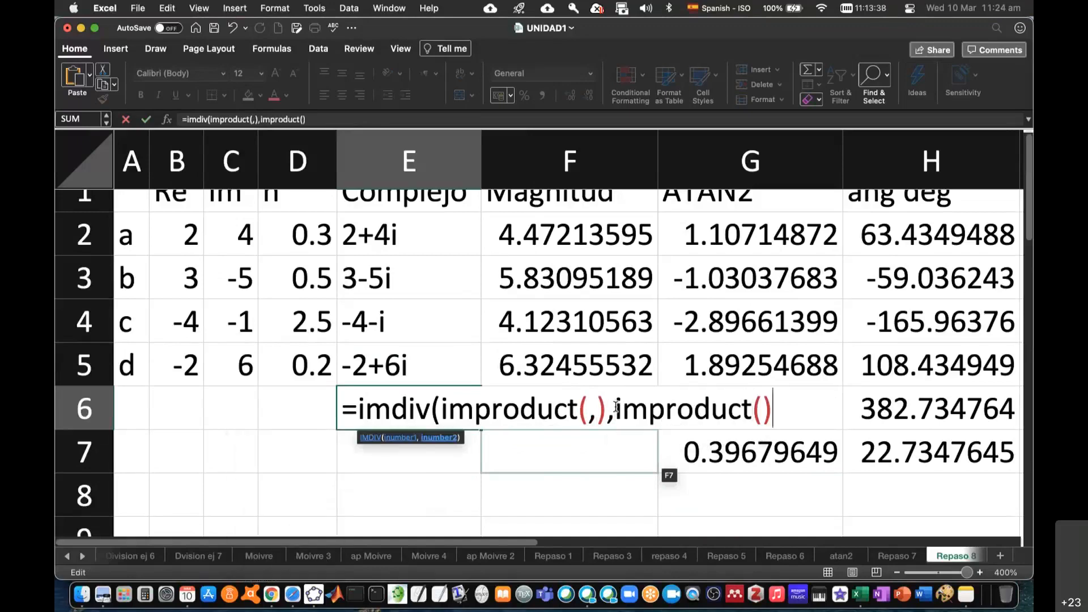
pyautogui.write(',')
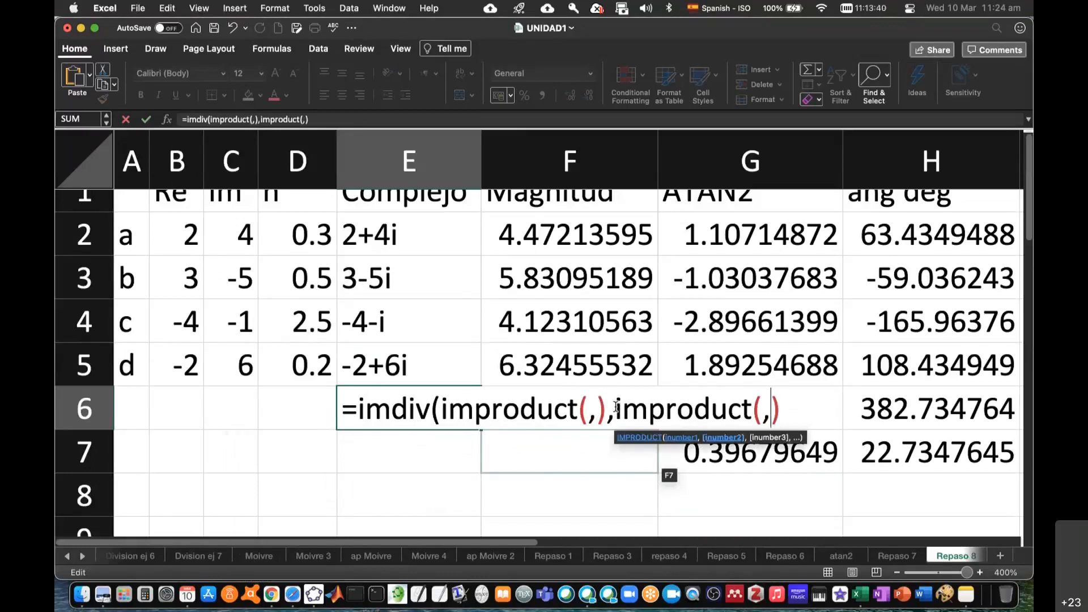
pyautogui.press('Right')
pyautogui.write(')')
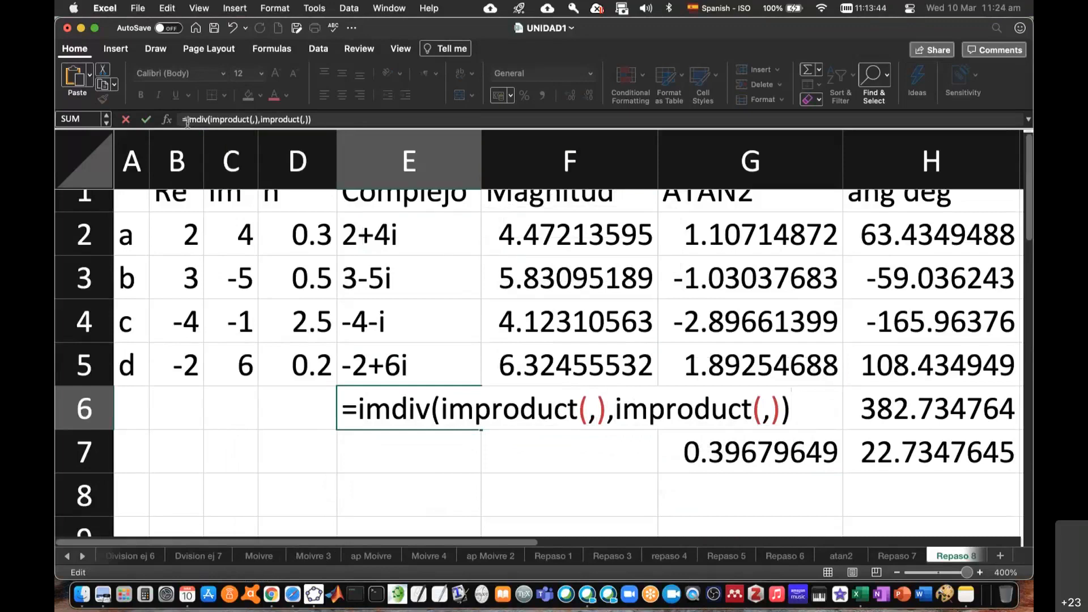
pyautogui.press('Return')
# Widen column E to fit the long formula, and insert an empty impower(,) as the first factor of the numerator product in E6.
pyautogui.moveTo(482, 150); pyautogui.dragTo(993, 141)
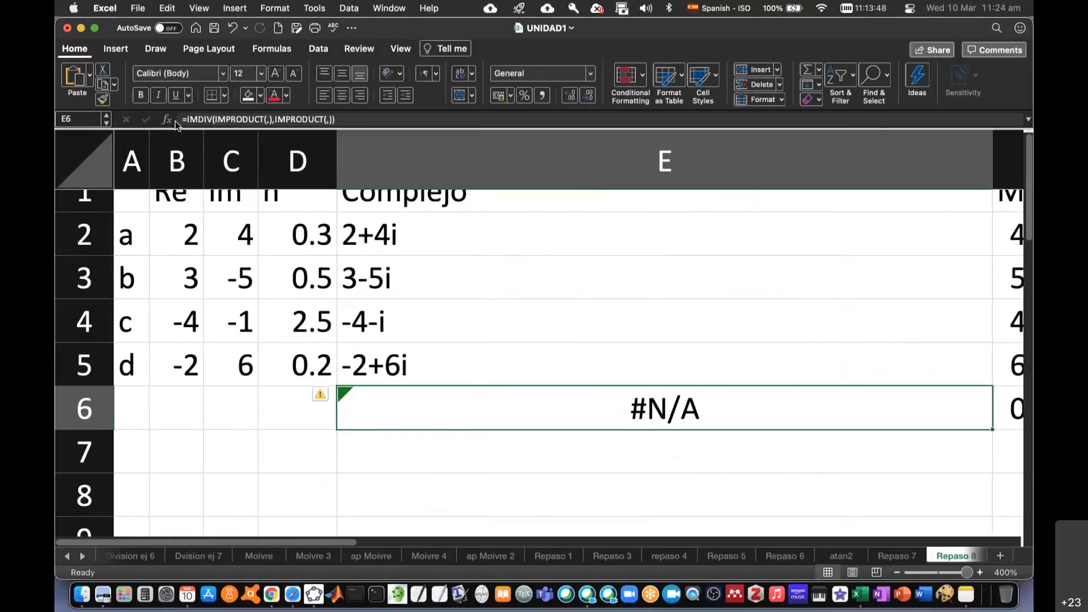
pyautogui.doubleClick(495, 404)
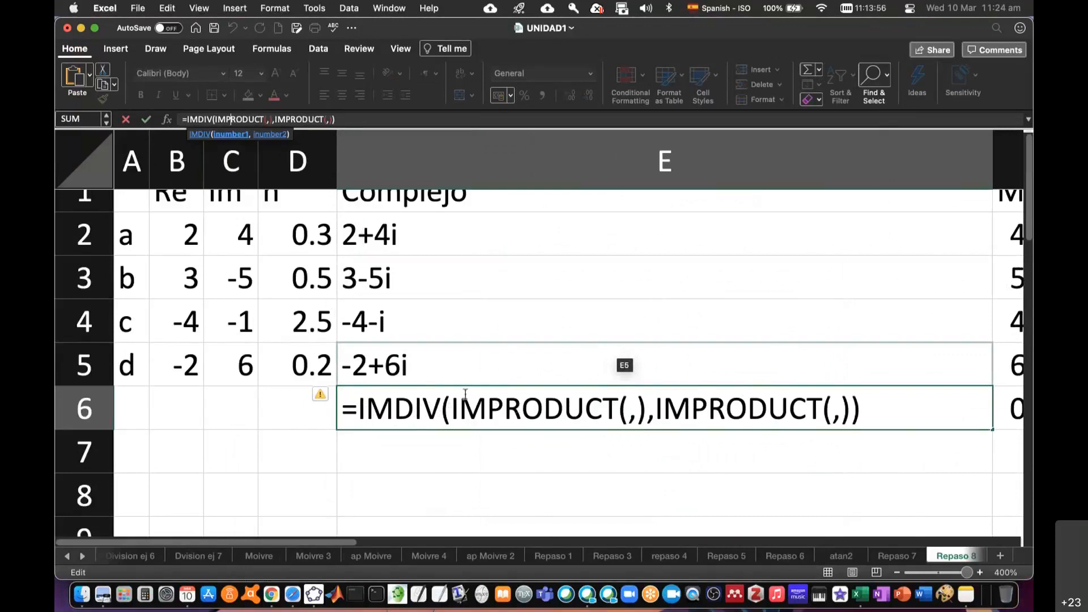
pyautogui.click(627, 410)
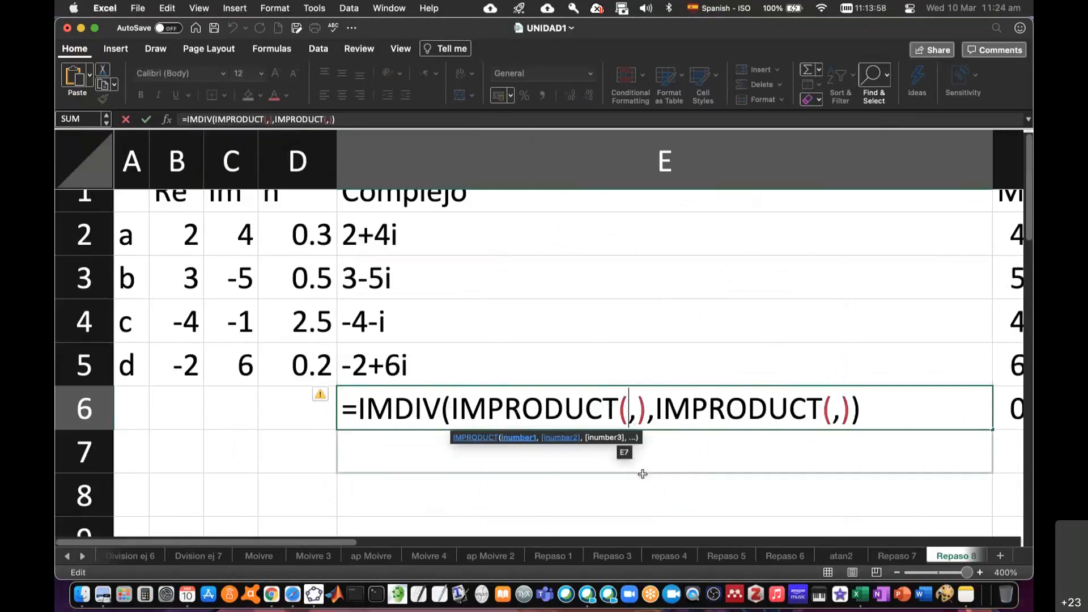
pyautogui.write('impo')
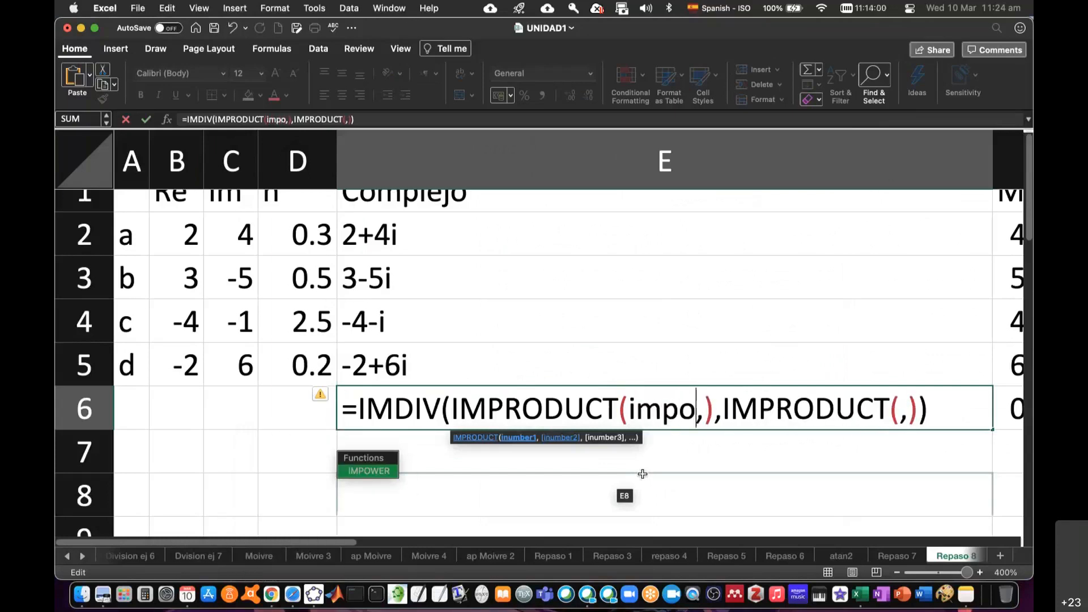
pyautogui.write('wer')
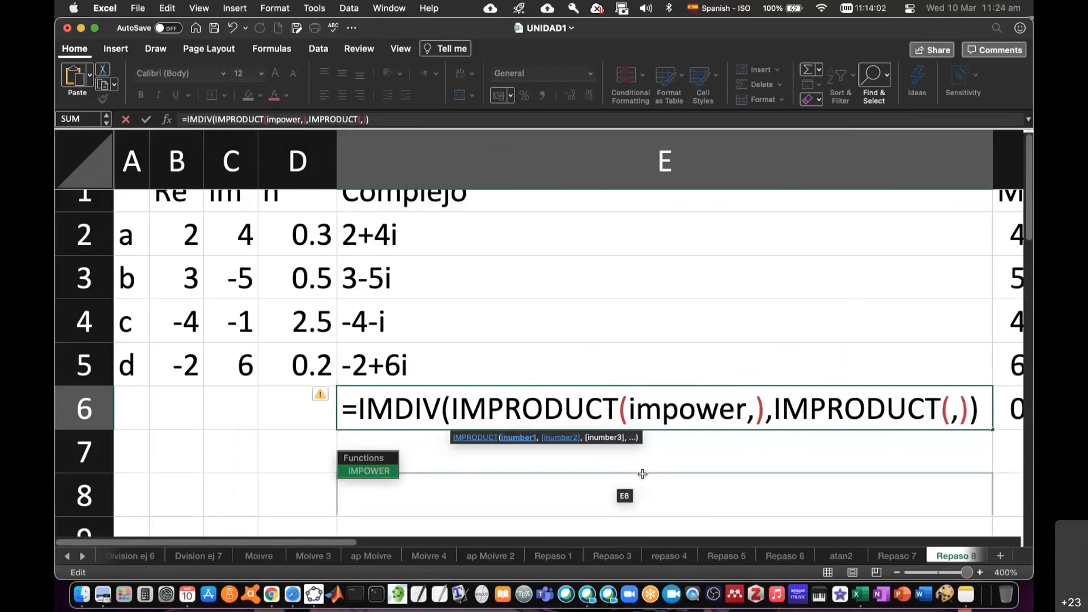
pyautogui.write('(,')
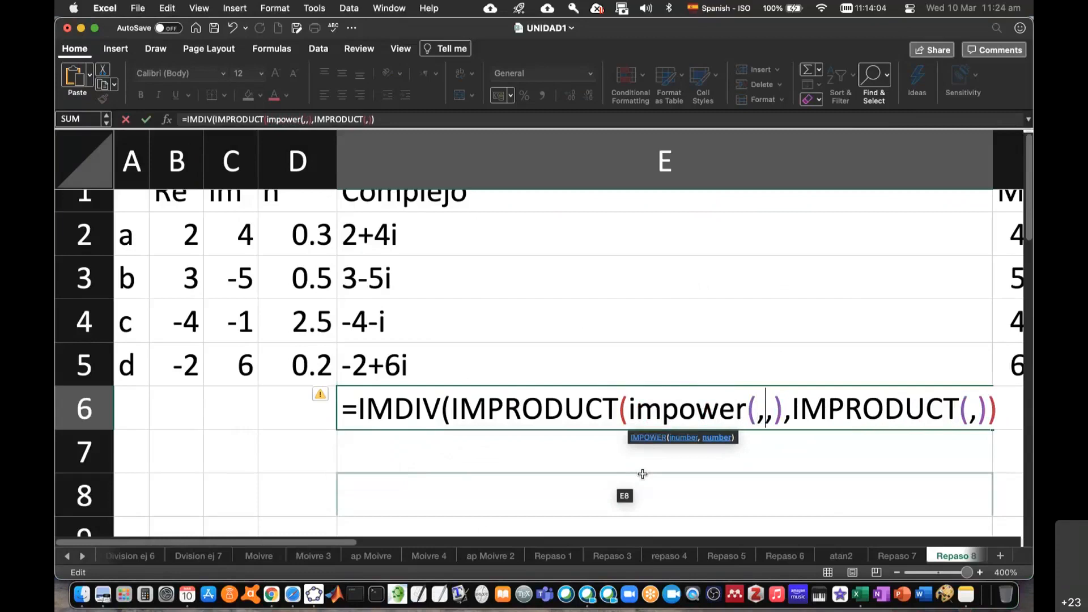
pyautogui.write(')')
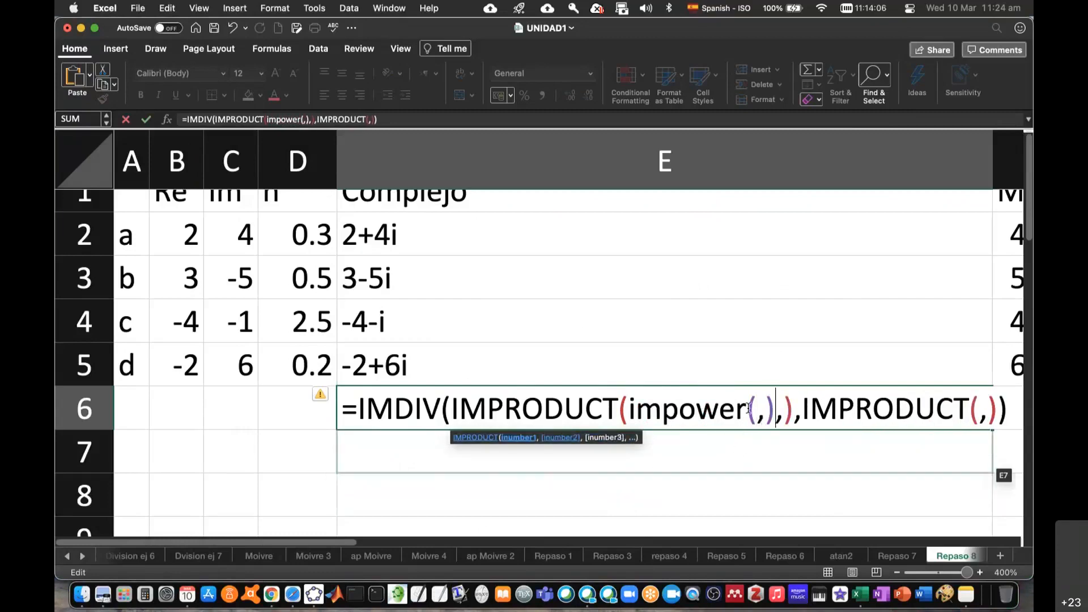
# Insert an empty impower(,) as the second factor of the numerator product in the E6 formula.
pyautogui.press('Right')
pyautogui.write('i')
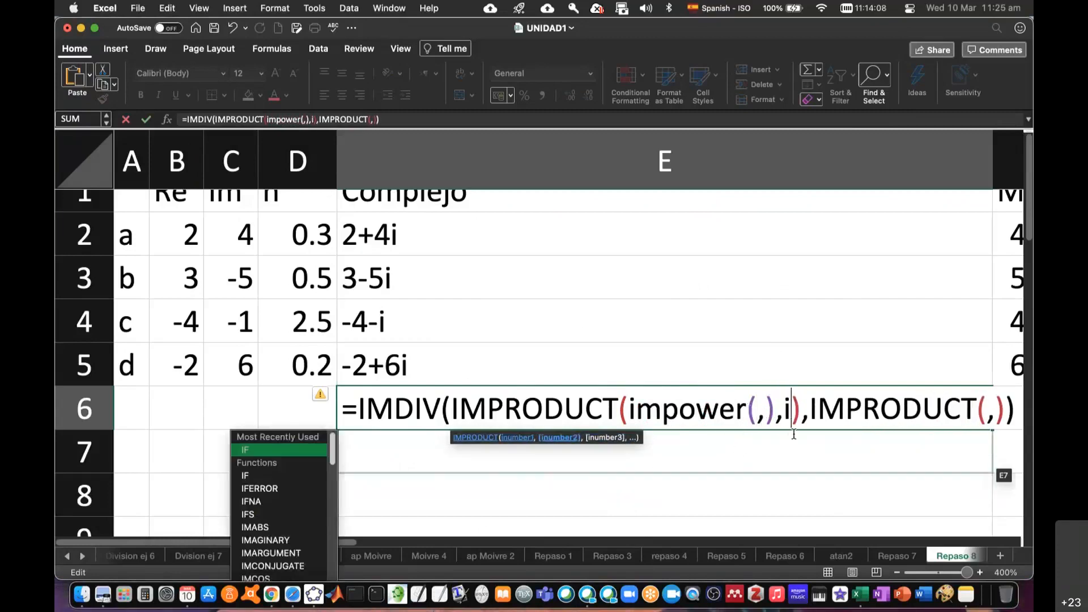
pyautogui.write('mpower')
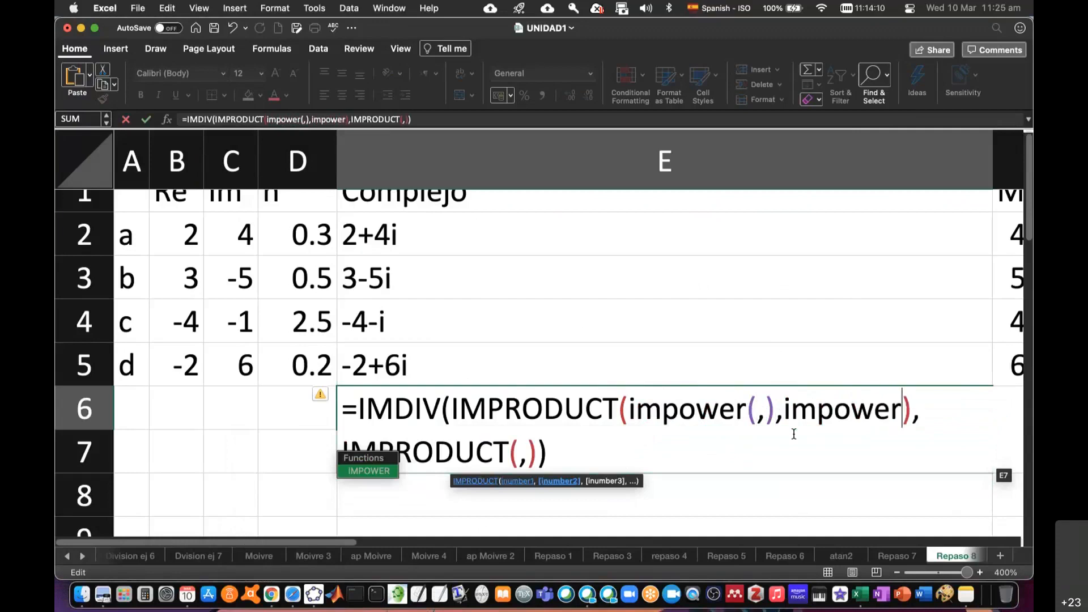
pyautogui.write('()')
pyautogui.press('Left')
pyautogui.write(',')
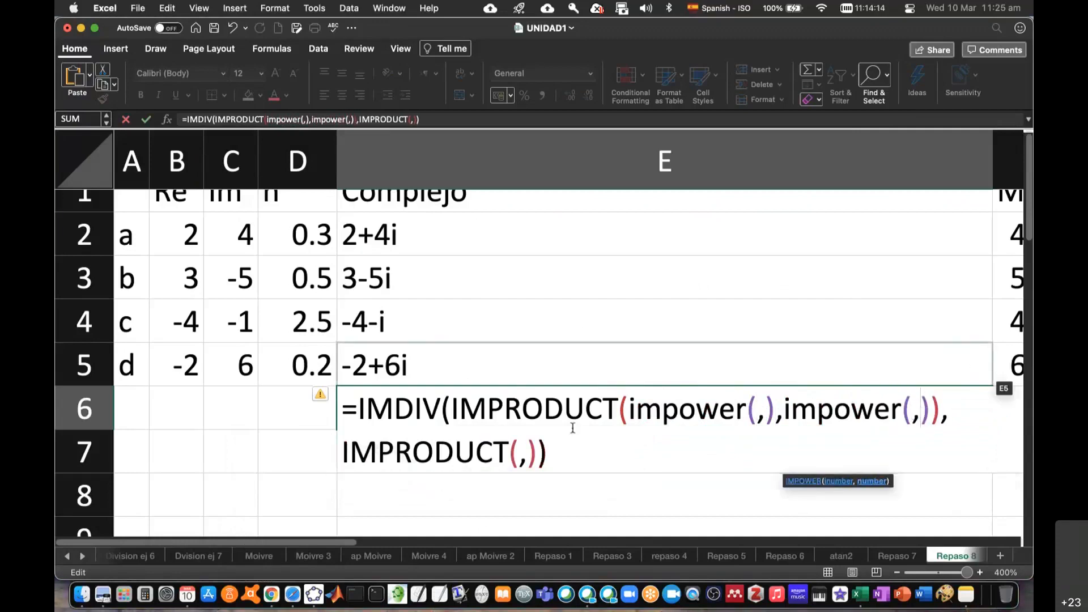
# Insert an empty impower(,) for each of the two factors of the denominator product in the E6 formula.
pyautogui.click(524, 457)
pyautogui.write('impower')
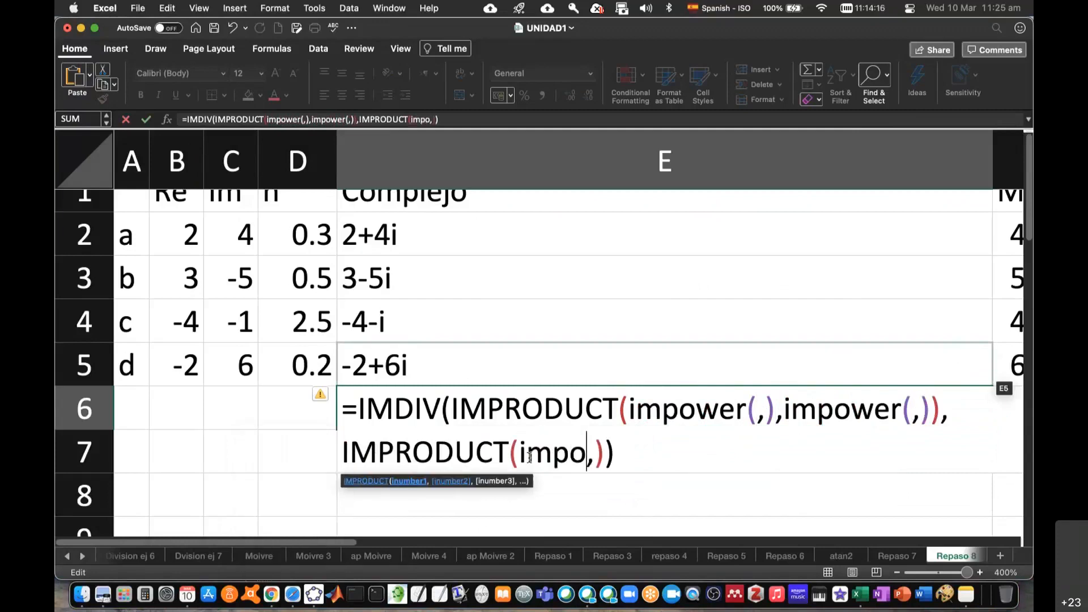
pyautogui.write('(')
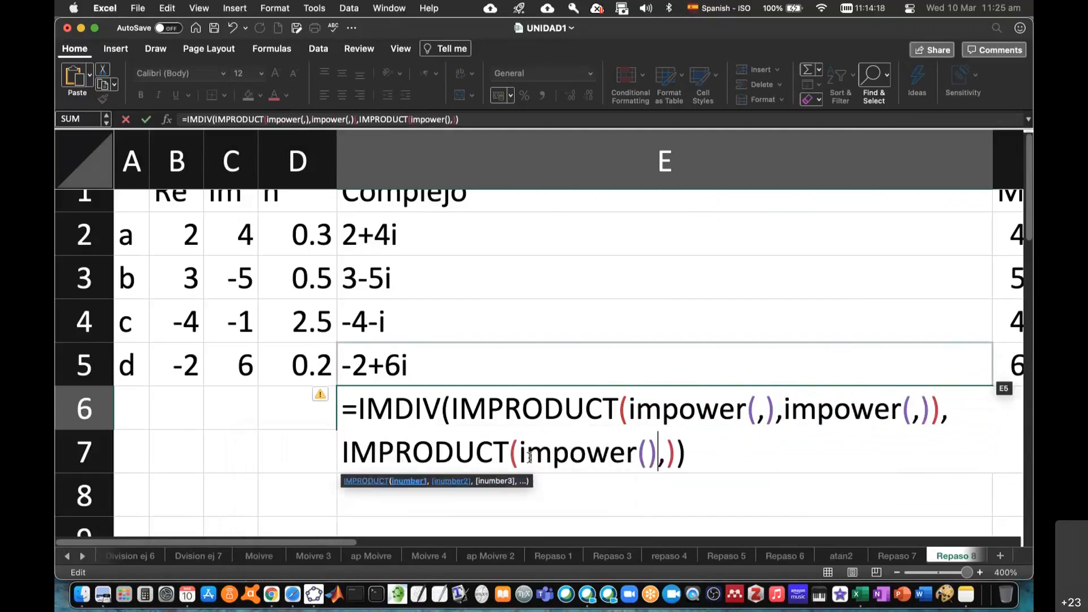
pyautogui.write(',')
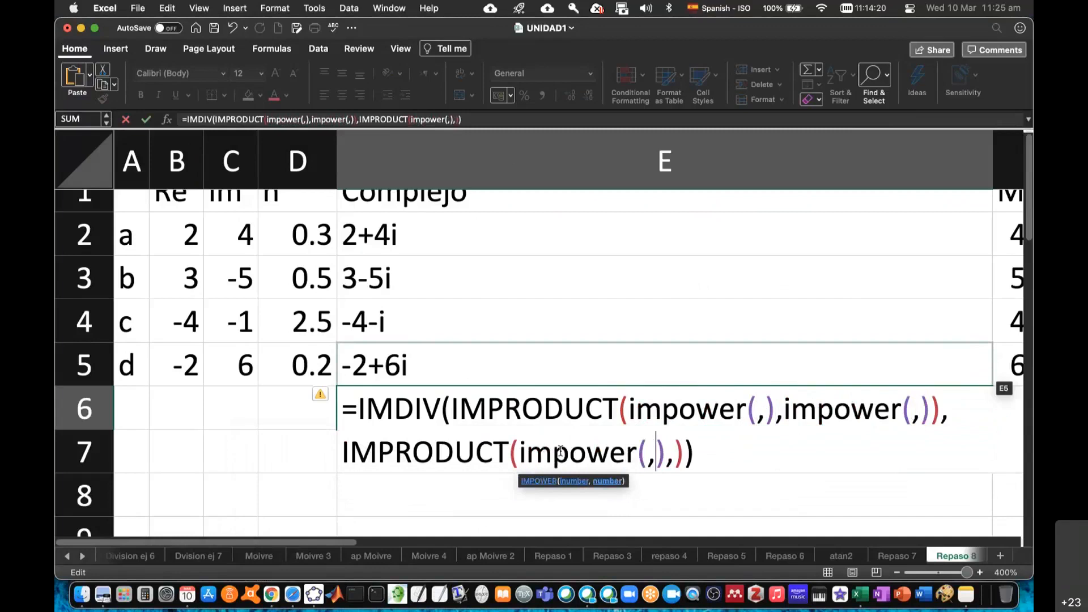
pyautogui.click(678, 453)
pyautogui.write('impowe')
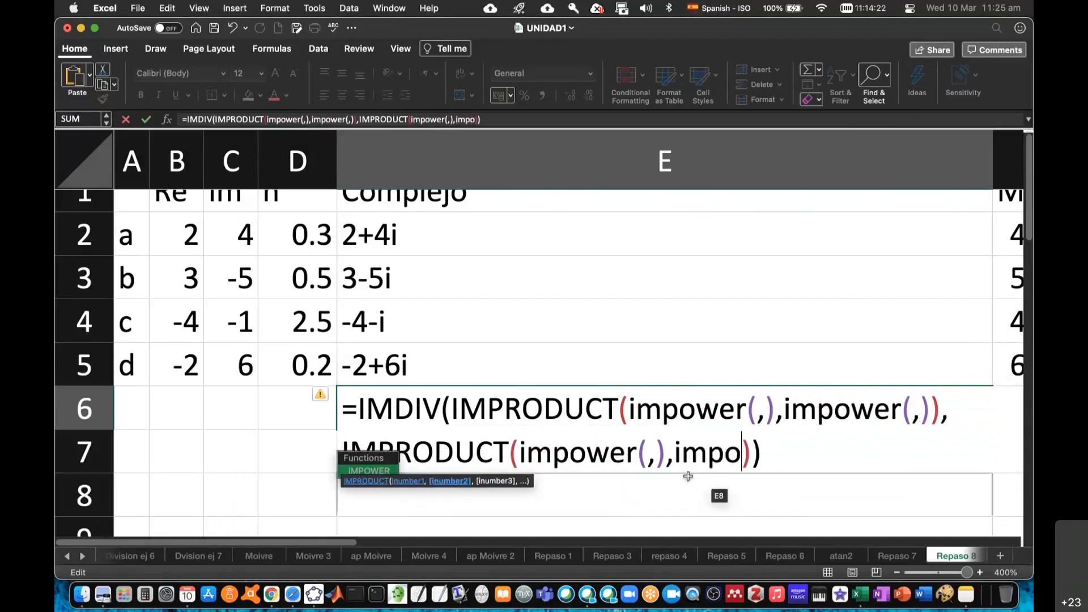
pyautogui.write('r(')
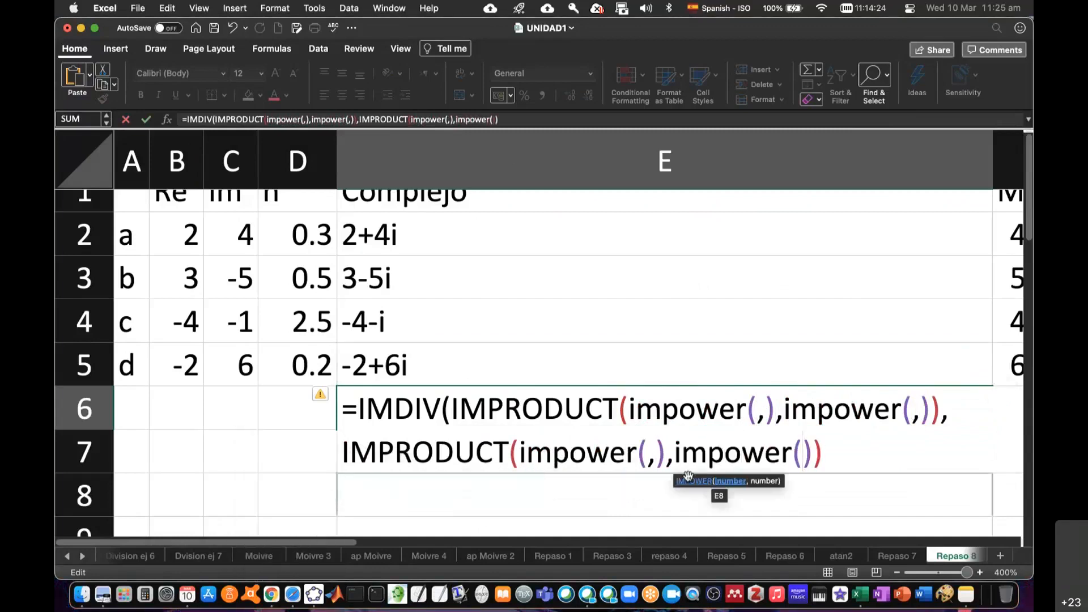
pyautogui.write(',')
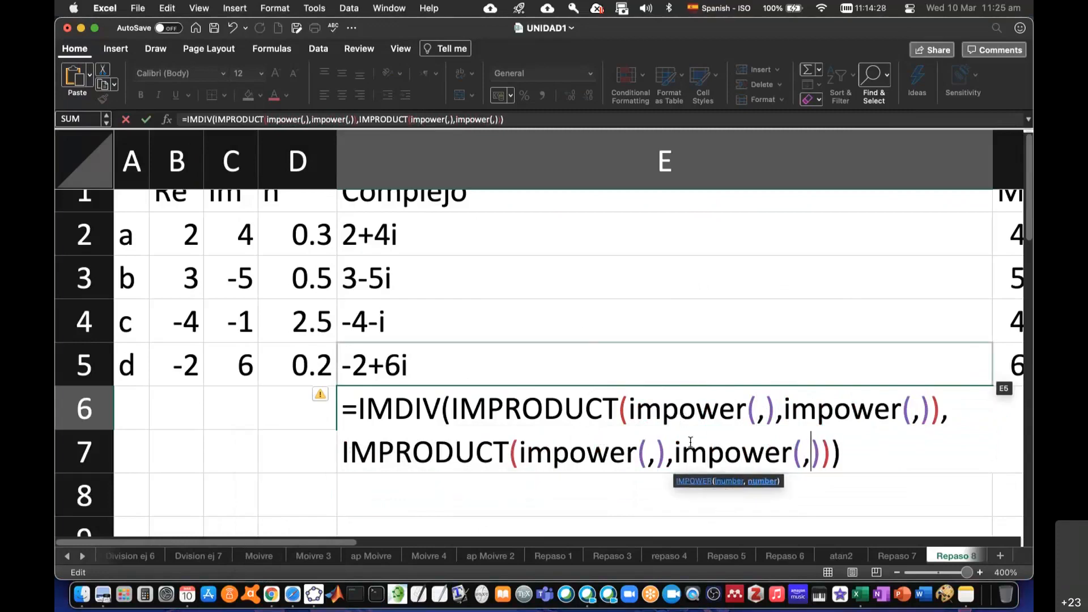
# Switch to Overleaf and review the quotient of complex powers under "Problema 2 Repaso".
pyautogui.click(271, 598)
pyautogui.scroll(15, 624, 390)
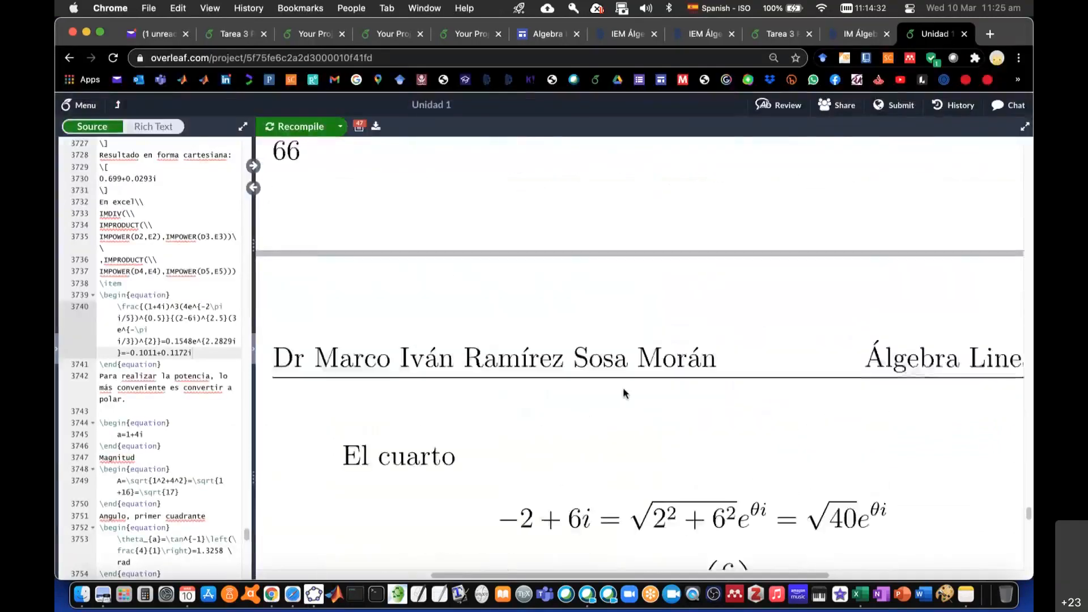
pyautogui.scroll(10, 624, 390)
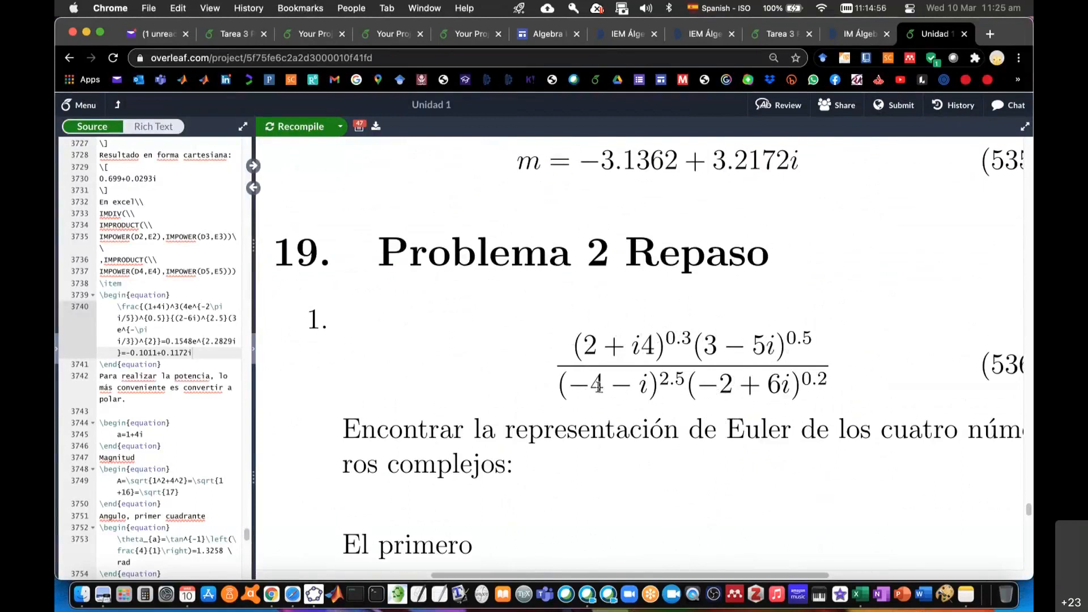
# Switch back to Excel and fill the first numerator impower with base E2 and exponent D2.
pyautogui.click(862, 598)
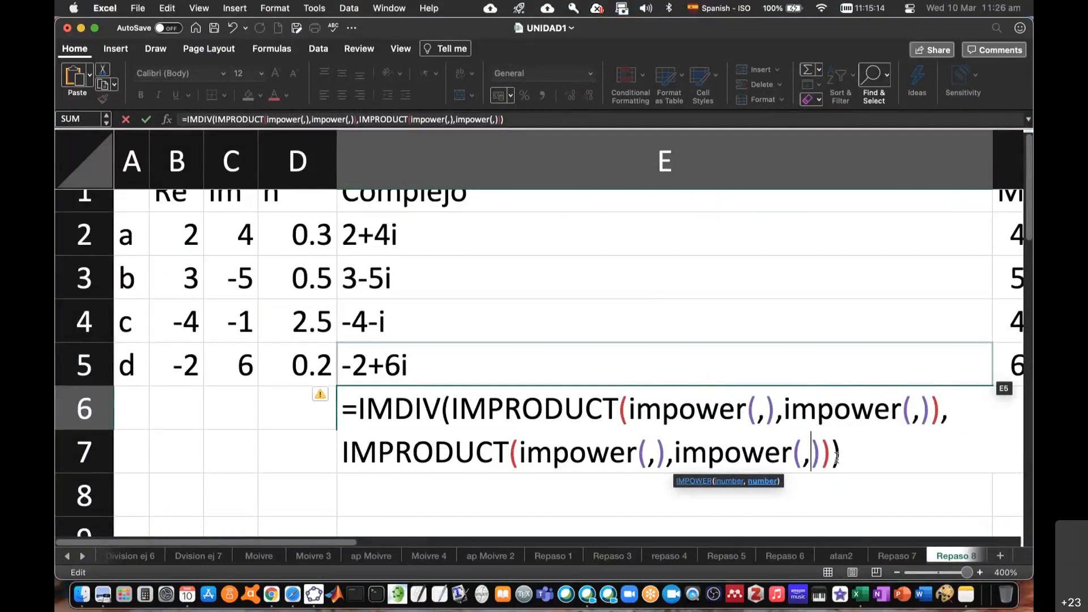
pyautogui.click(759, 409)
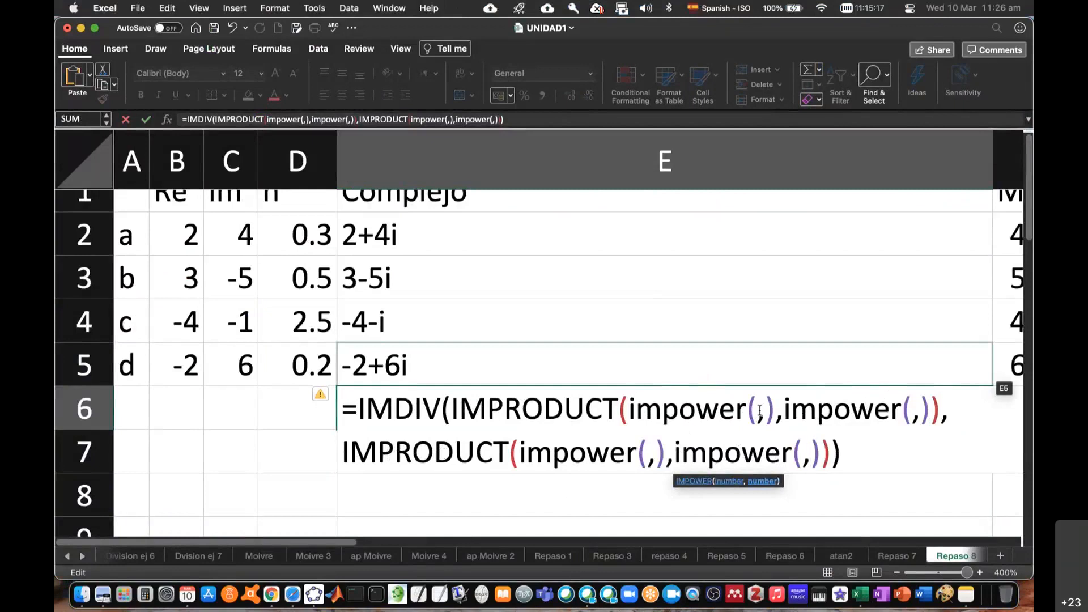
pyautogui.click(376, 237)
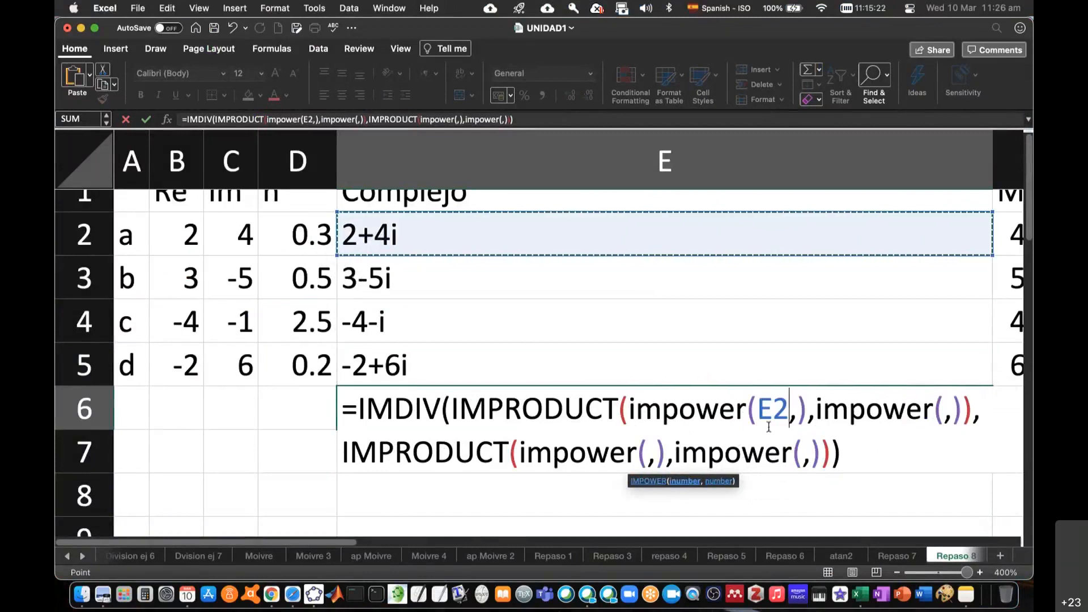
pyautogui.click(796, 410)
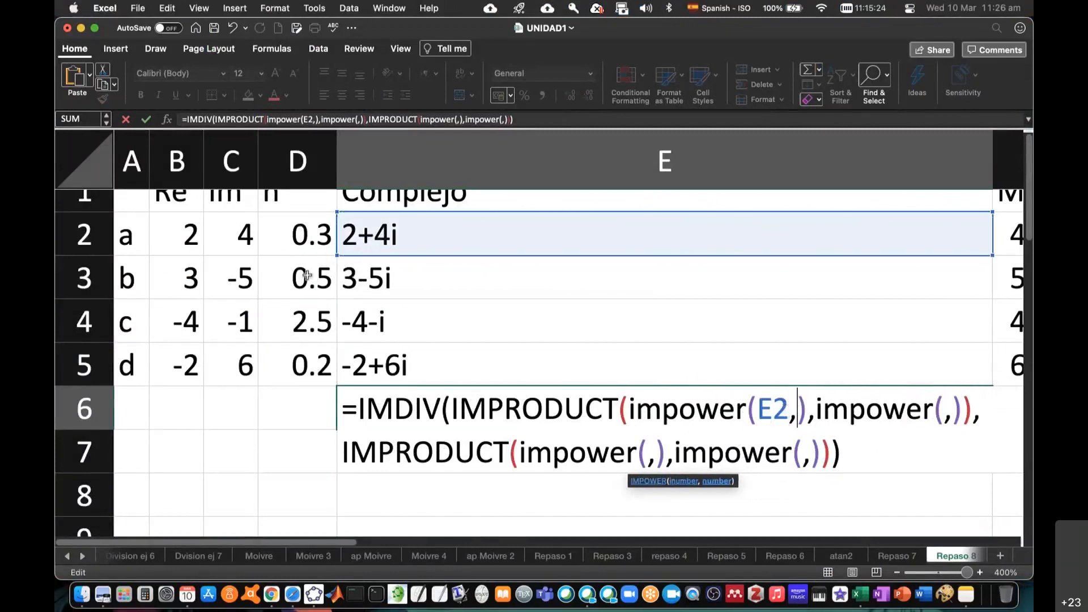
pyautogui.click(311, 249)
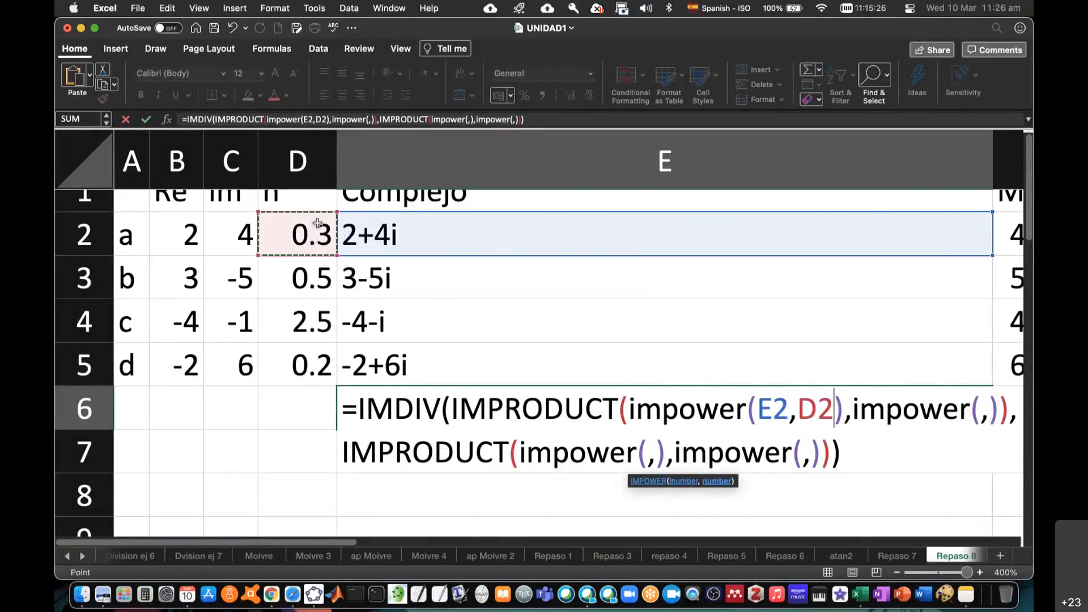
# Fill the second numerator impower in the E6 formula with base E3 and exponent D3.
pyautogui.click(980, 409)
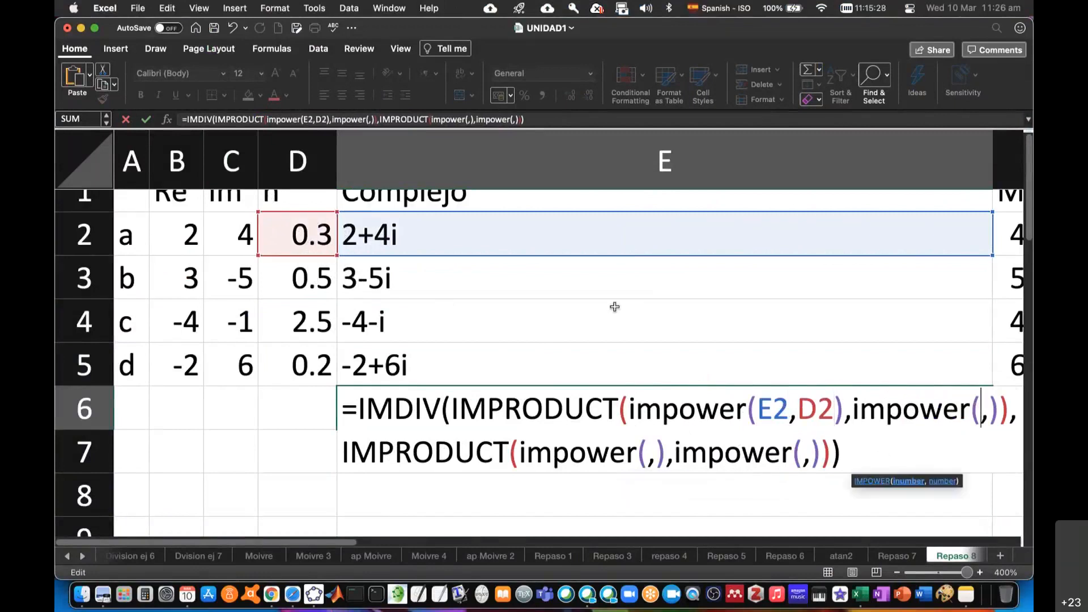
pyautogui.click(372, 274)
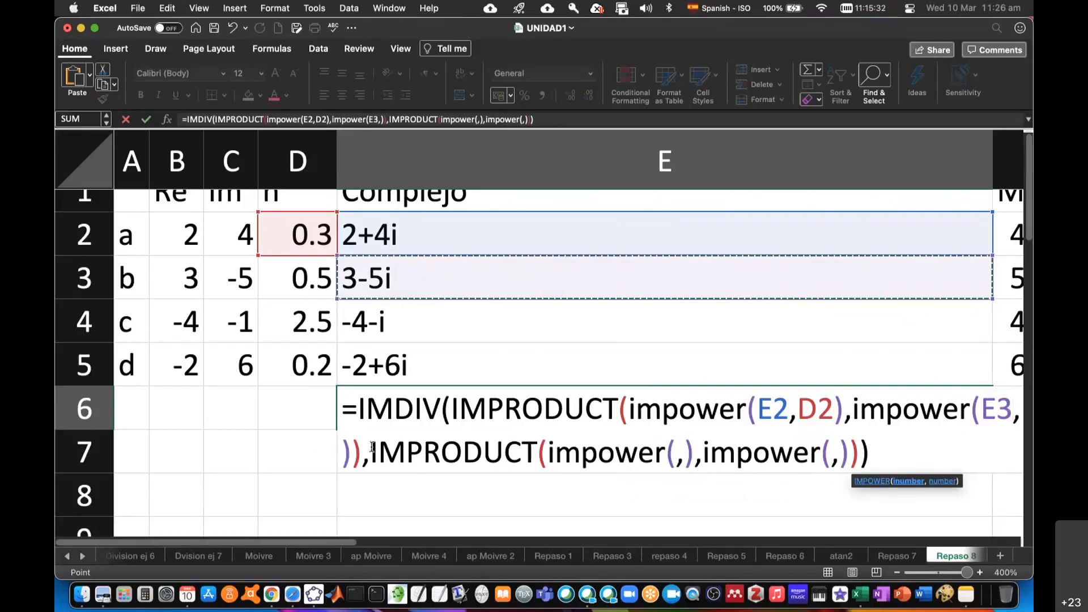
pyautogui.press('Right')
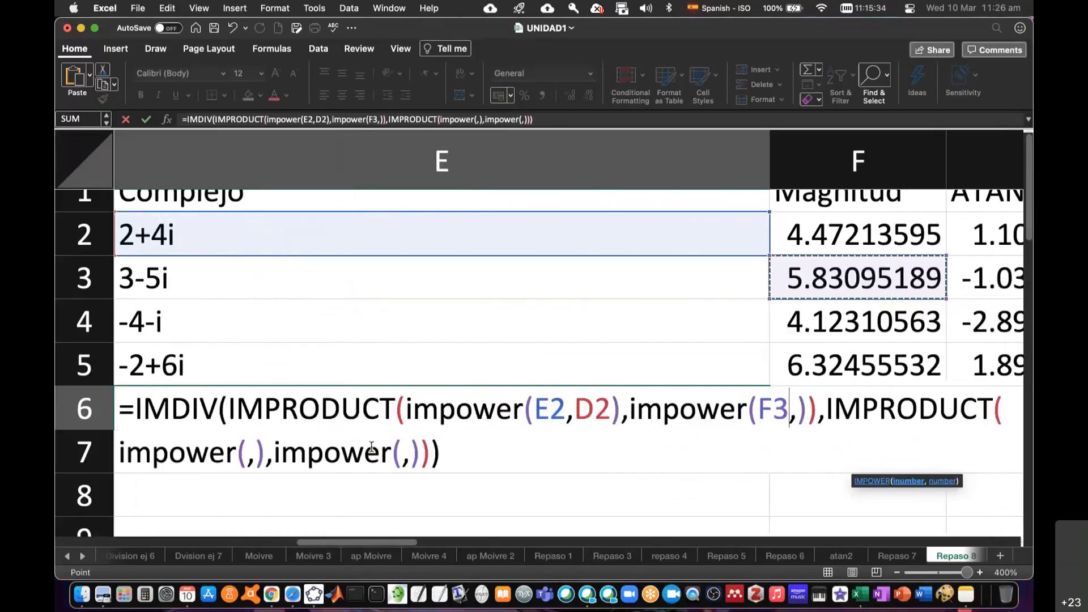
pyautogui.press('Left')
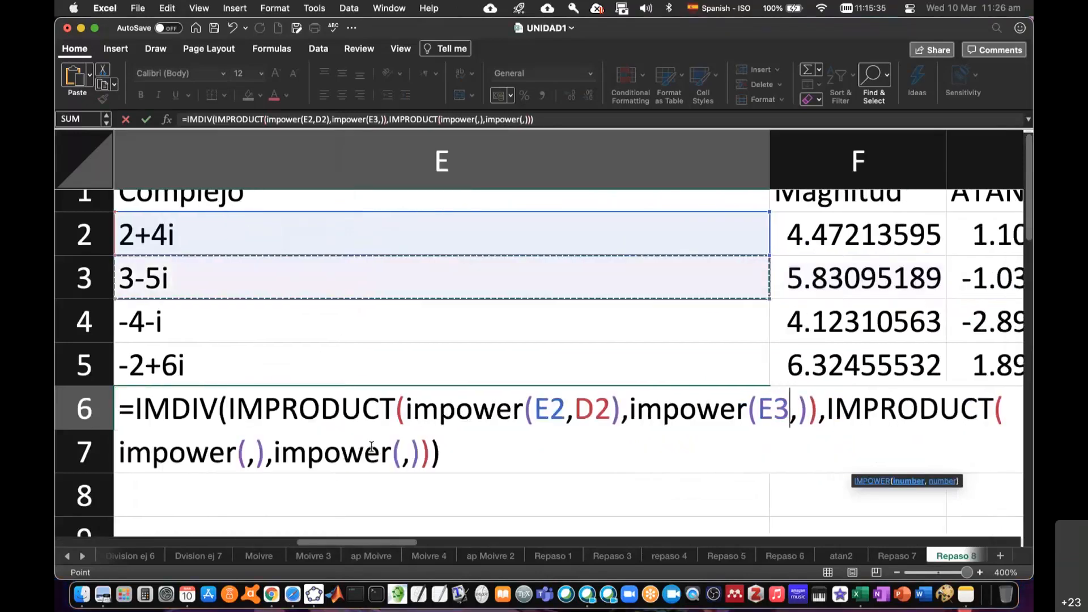
pyautogui.click(799, 412)
pyautogui.write('D3')
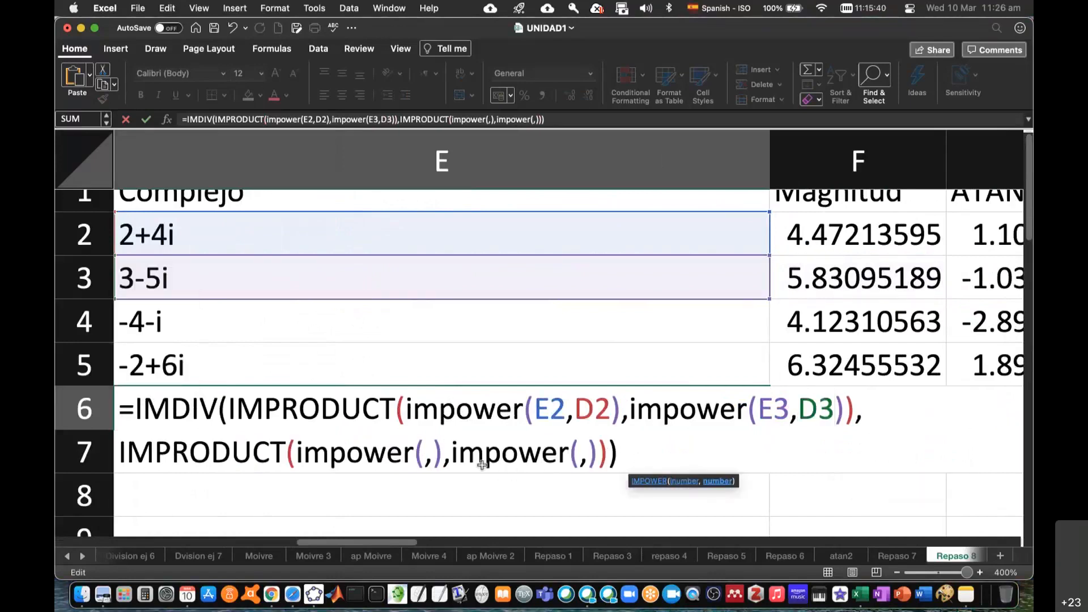
# Continue editing the E6 formula and fill the first denominator impower with base E4 and exponent D4.
pyautogui.click(315, 458)
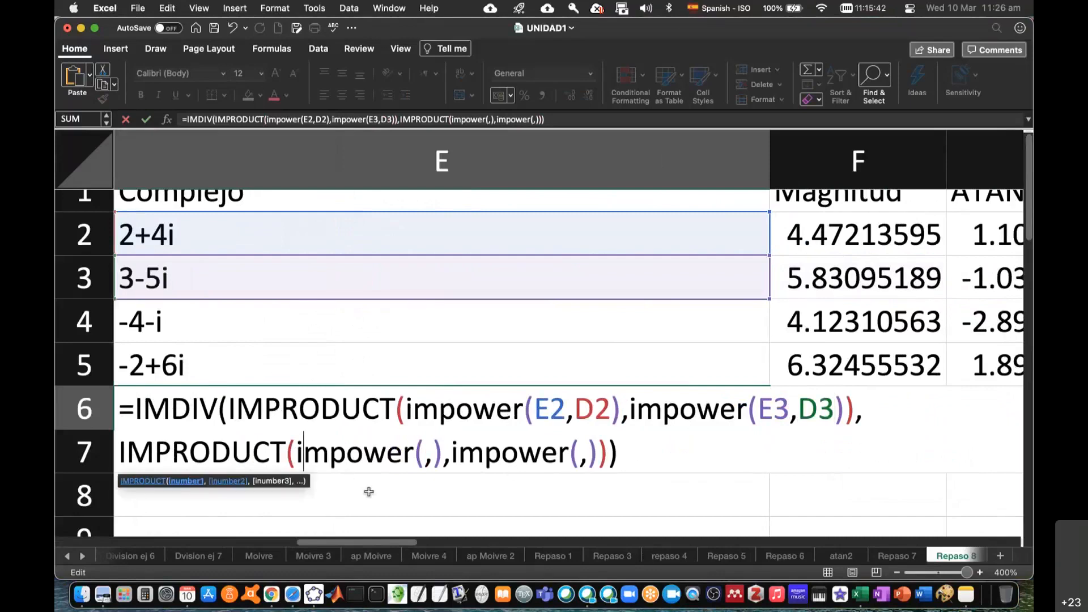
pyautogui.click(348, 491)
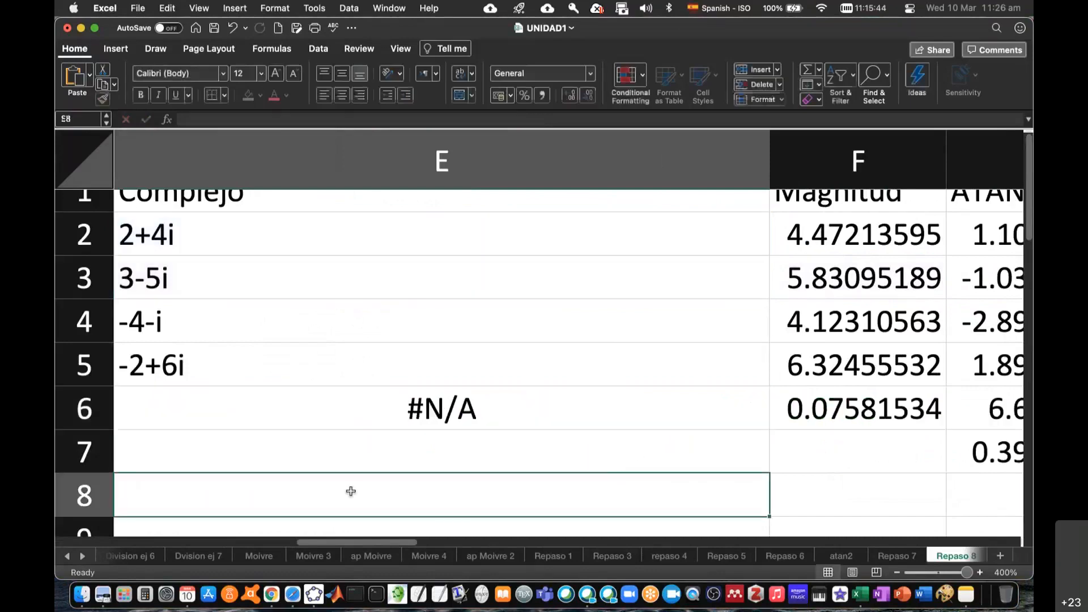
pyautogui.click(437, 396)
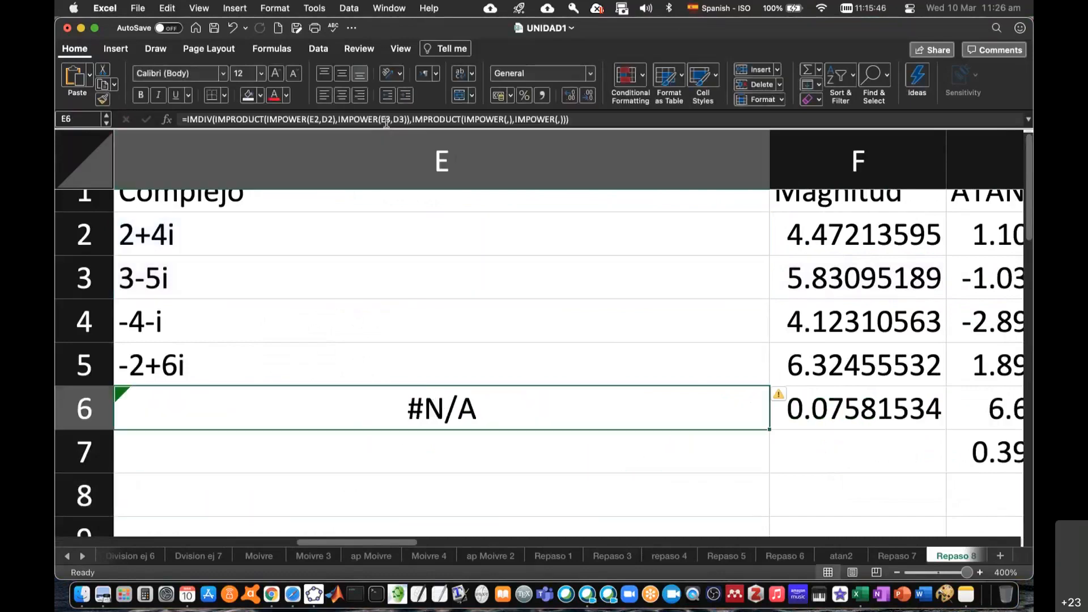
pyautogui.click(388, 120)
pyautogui.click(585, 406)
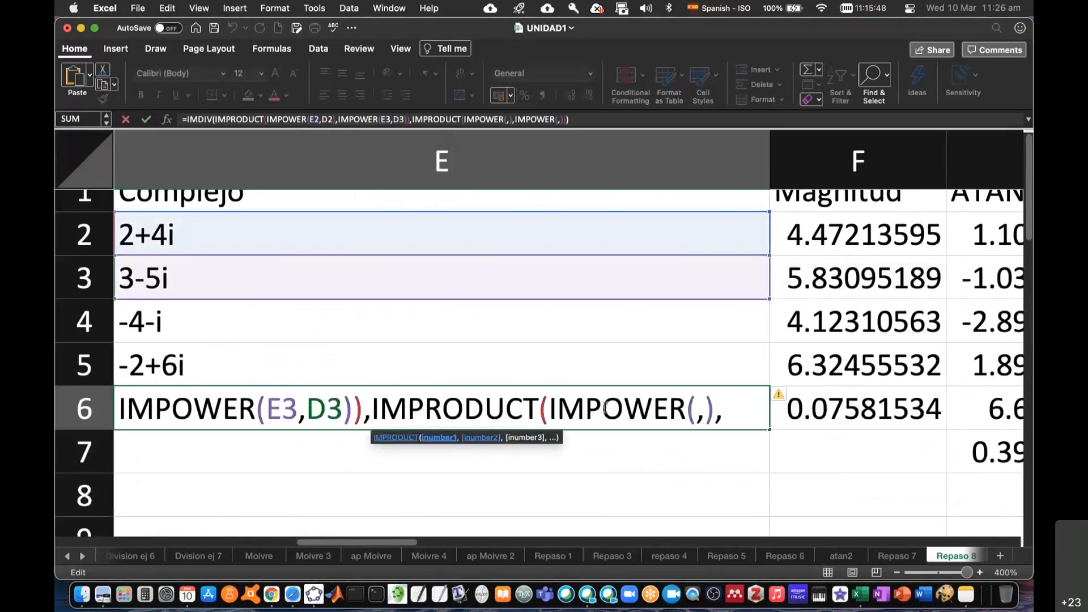
pyautogui.click(693, 405)
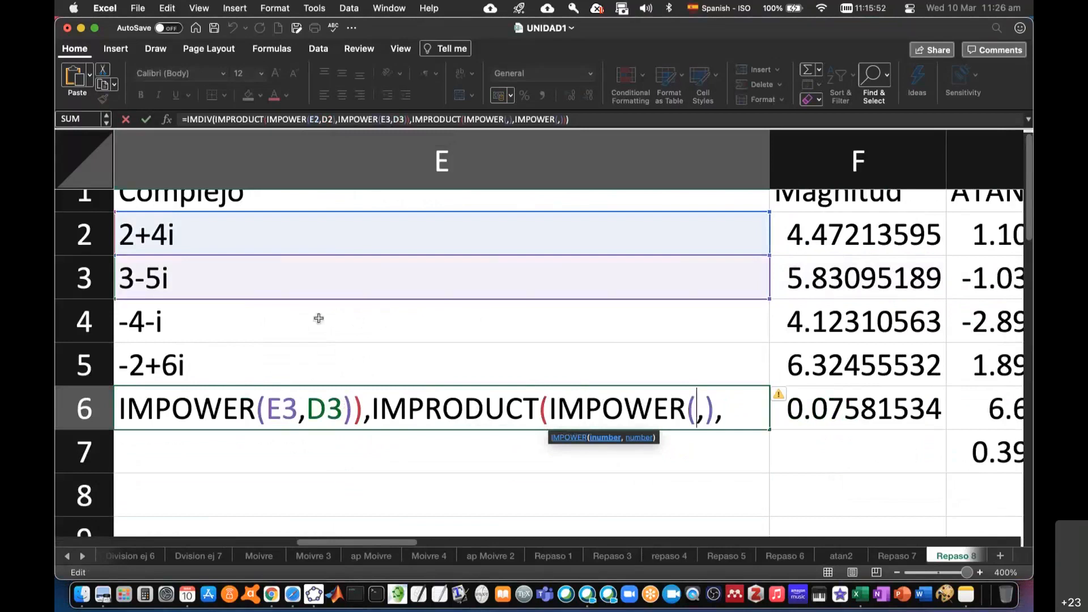
pyautogui.click(300, 319)
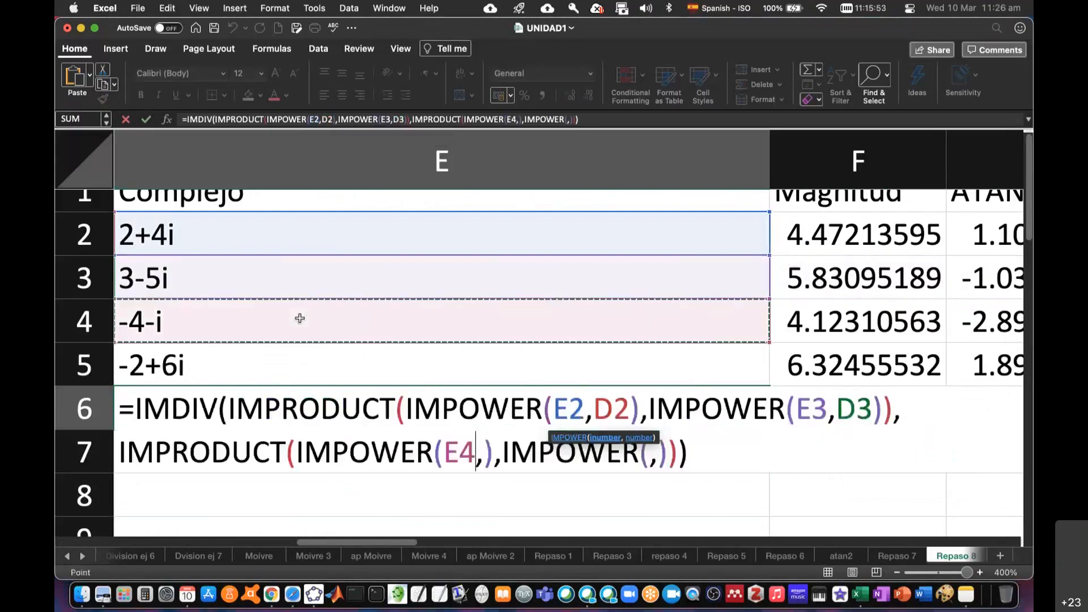
pyautogui.click(483, 453)
pyautogui.write('D4')
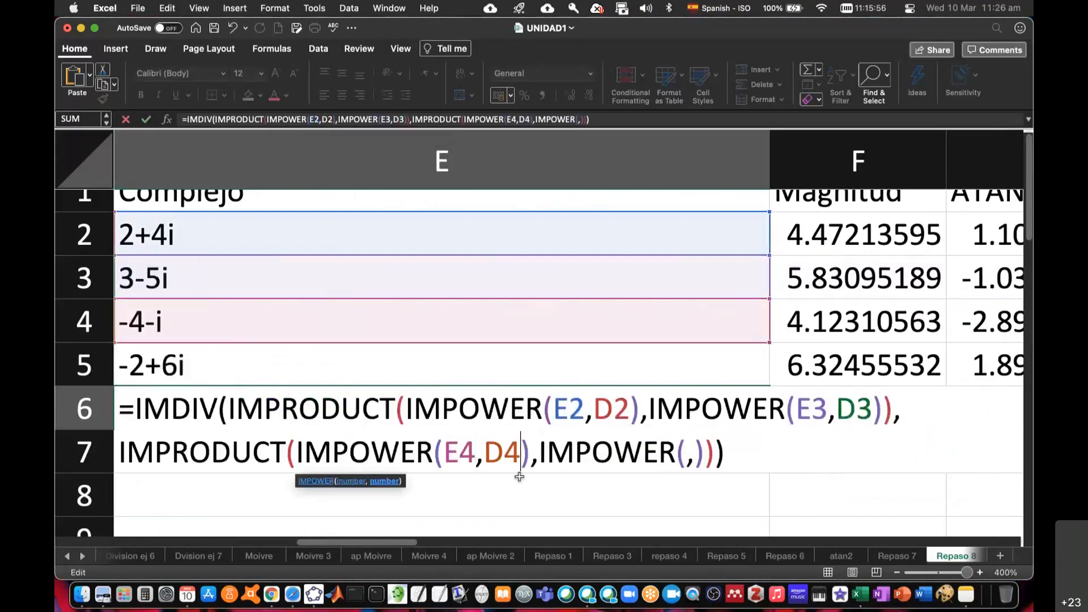
# Fill the last denominator impower with base E5 and exponent D5, enter the formula, and select its result in E6.
pyautogui.click(475, 365)
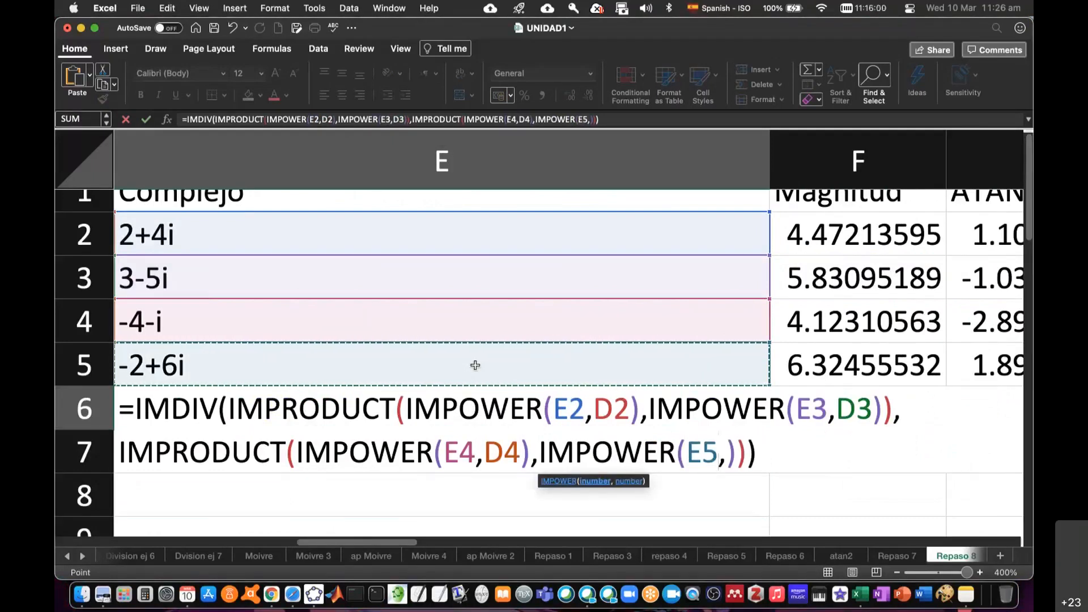
pyautogui.write('D5')
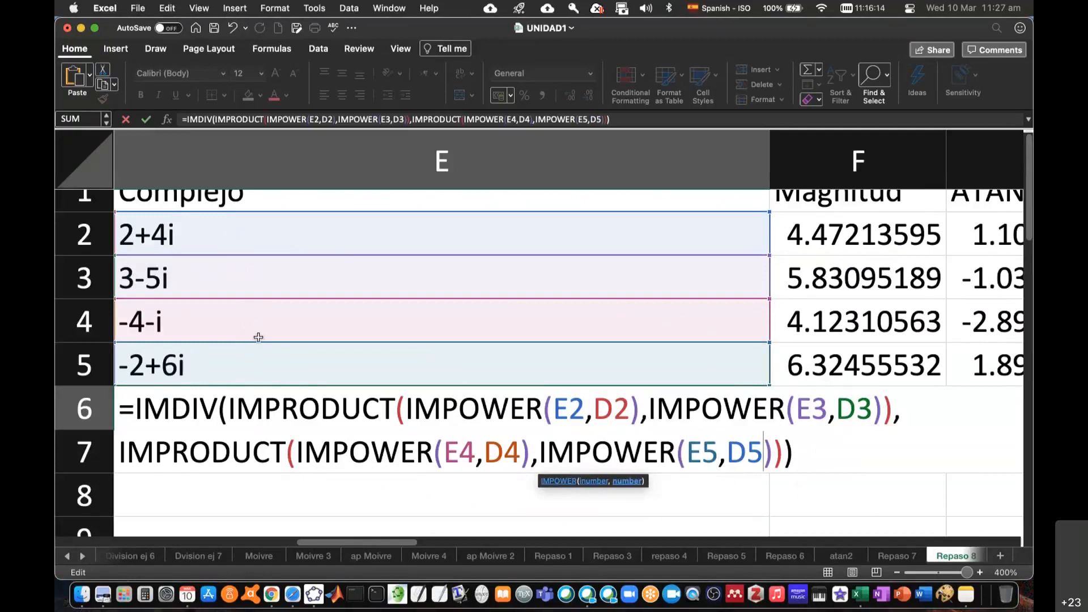
pyautogui.press('Return')
pyautogui.hscroll(-5, 364, 462)
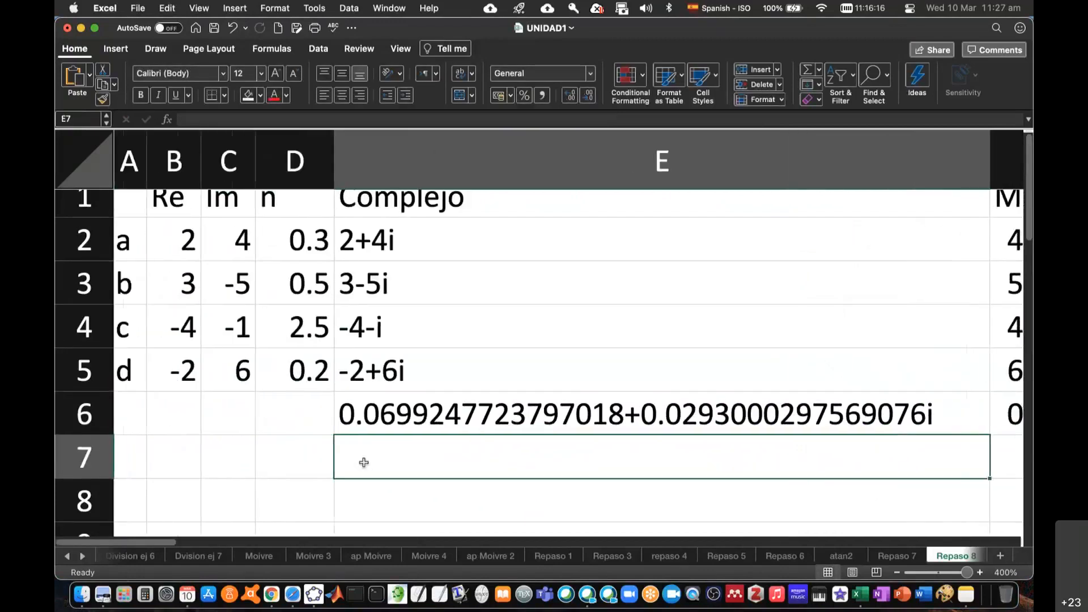
pyautogui.click(414, 414)
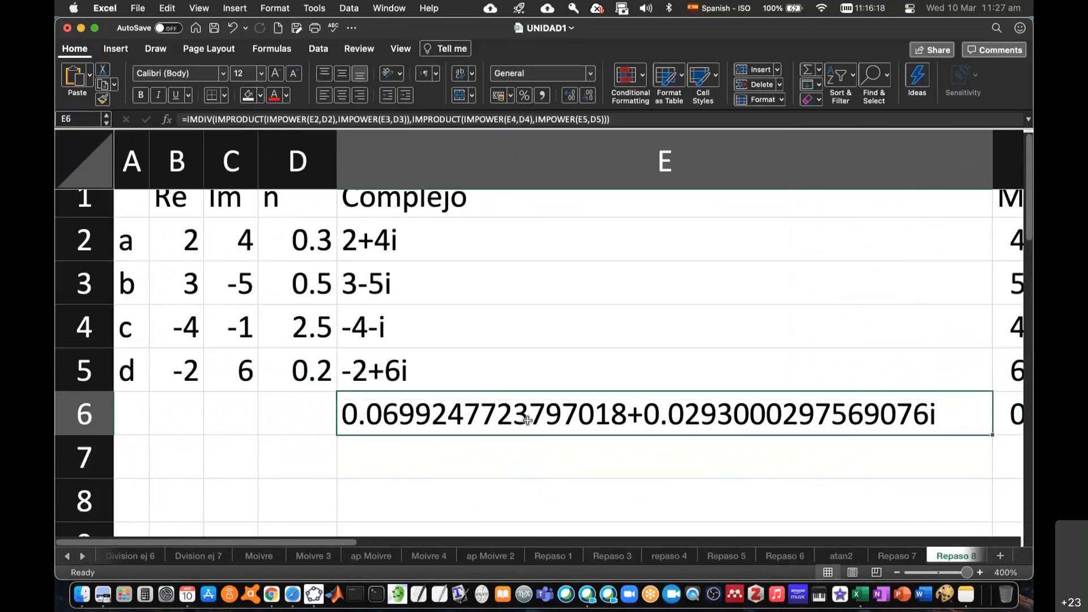
# Narrow column E to bring the magnitude and angle columns back beside the complex values.
pyautogui.scroll(1, 708, 471)
pyautogui.hscroll(1, 709, 471)
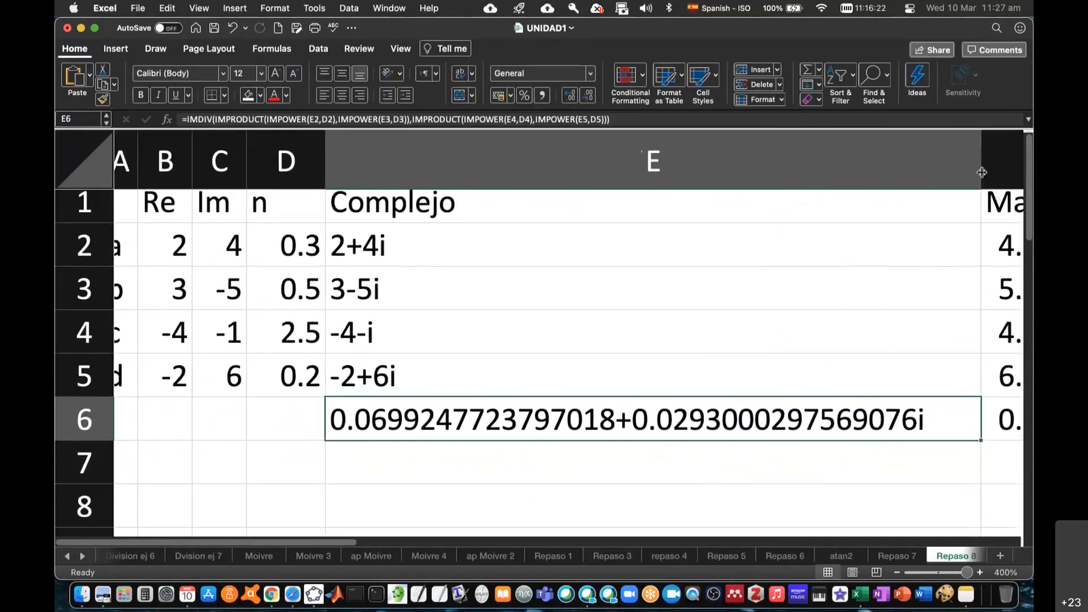
pyautogui.moveTo(981, 174); pyautogui.dragTo(440, 170)
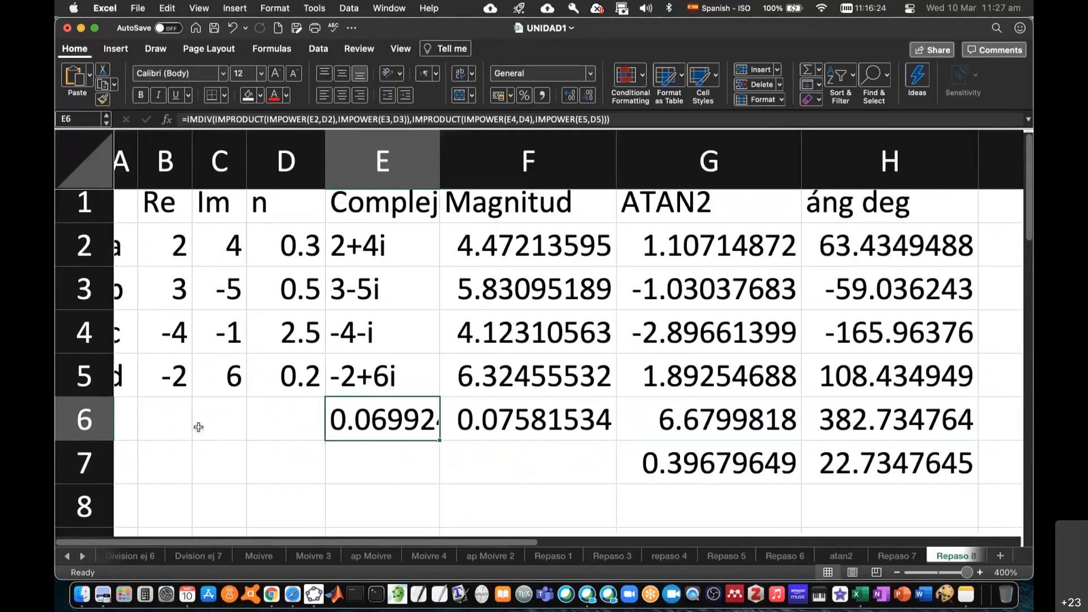
# Calculate the real part in B6 with the formula =F6*cos(G6) and widen column B to fit the result.
pyautogui.click(164, 430)
pyautogui.write('=')
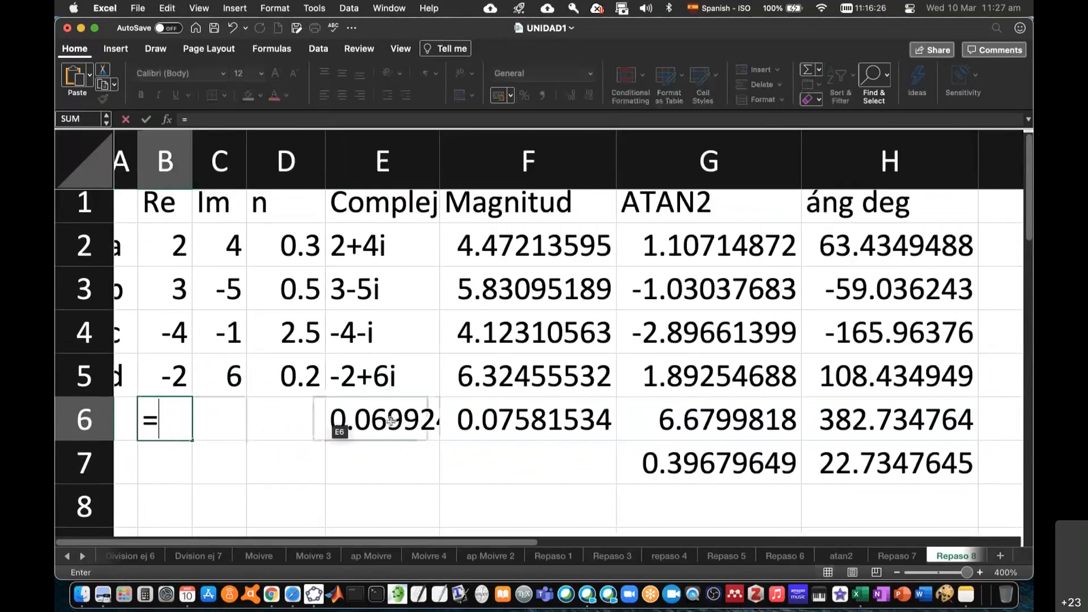
pyautogui.click(511, 413)
pyautogui.write('*c')
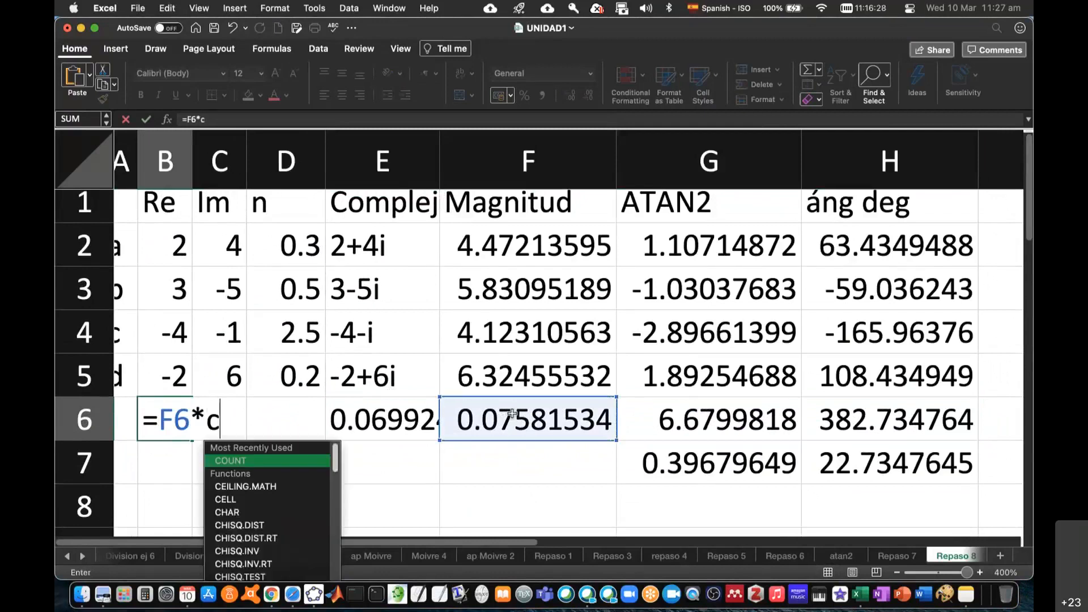
pyautogui.write('os(')
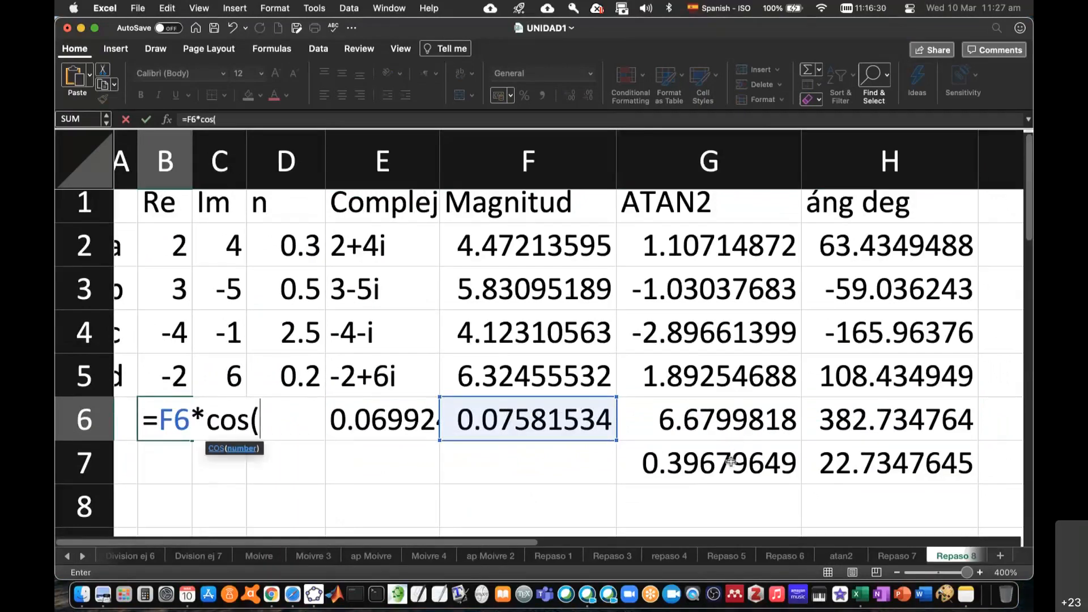
pyautogui.click(737, 427)
pyautogui.write(')')
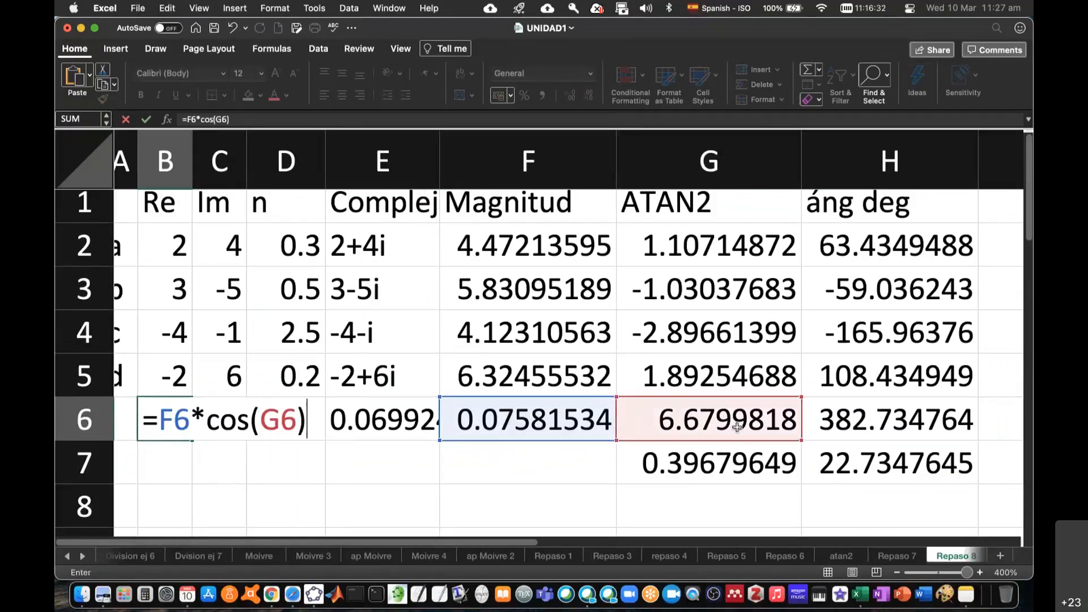
pyautogui.press('Return')
pyautogui.moveTo(194, 165); pyautogui.dragTo(376, 165)
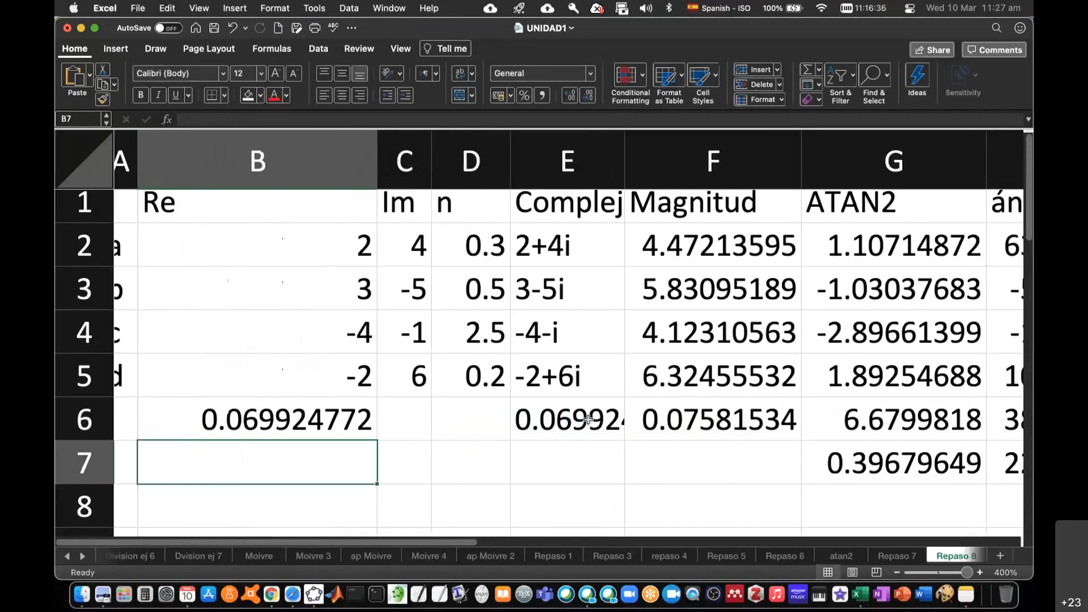
# Calculate the imaginary part in C6 with the formula =F6*sin(G6) and widen column C to fit the result.
pyautogui.click(417, 420)
pyautogui.write('=')
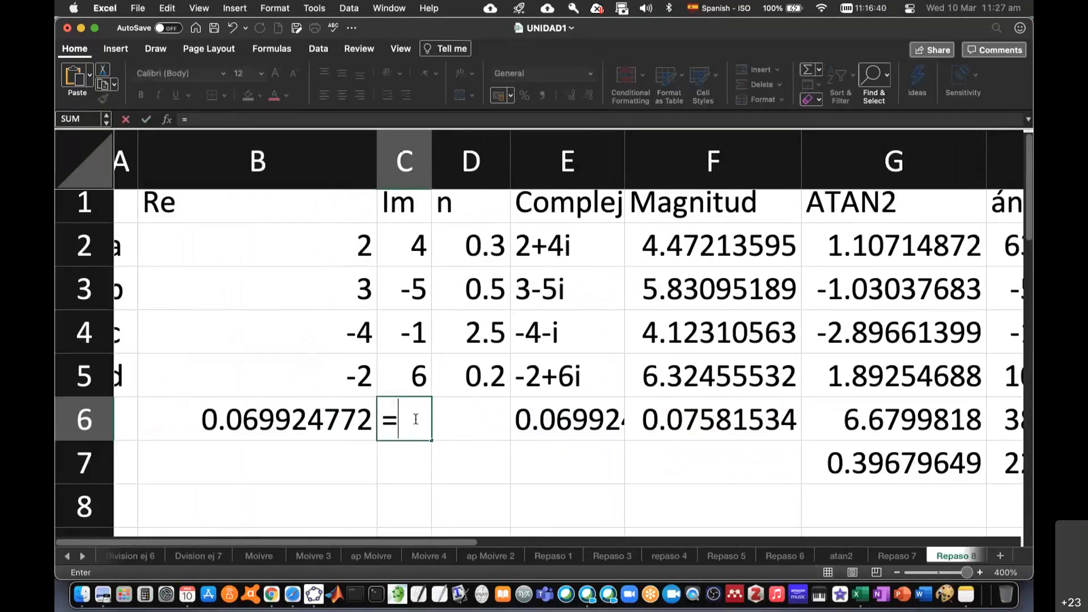
pyautogui.click(754, 413)
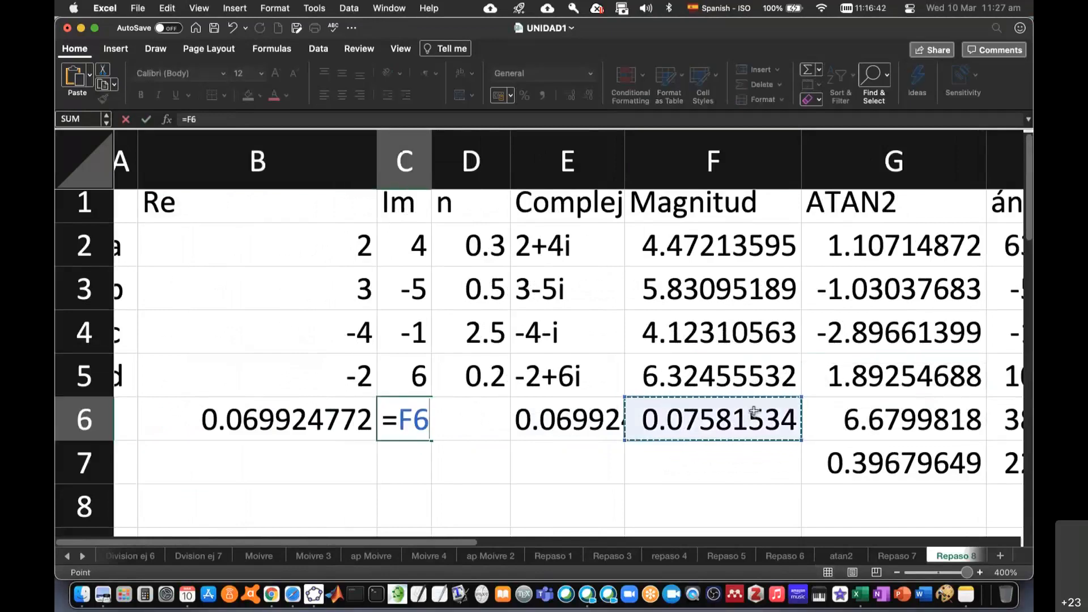
pyautogui.write('*sin(')
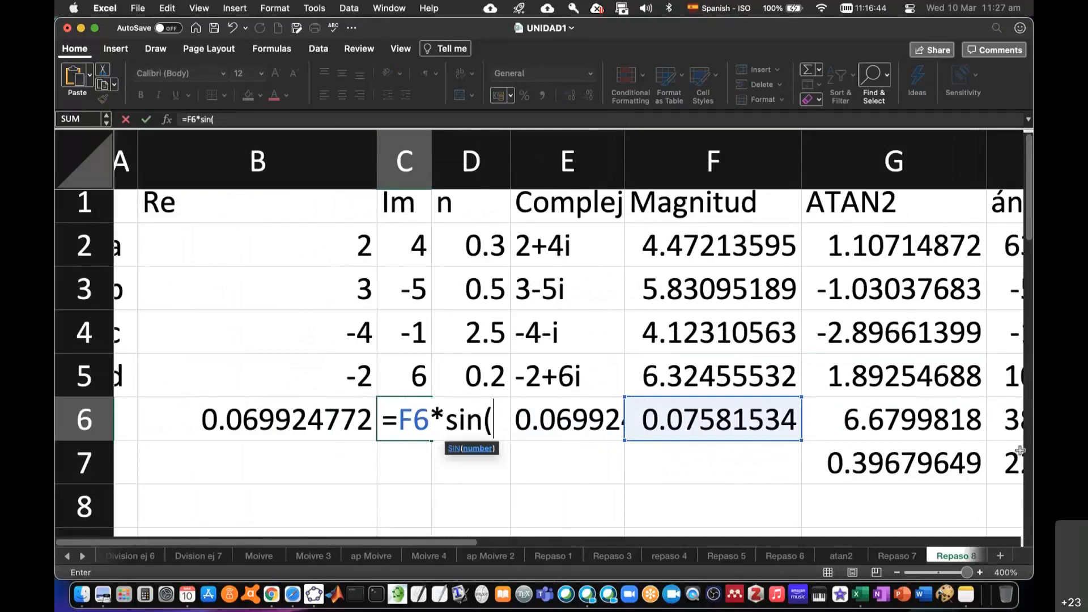
pyautogui.click(923, 420)
pyautogui.write(')')
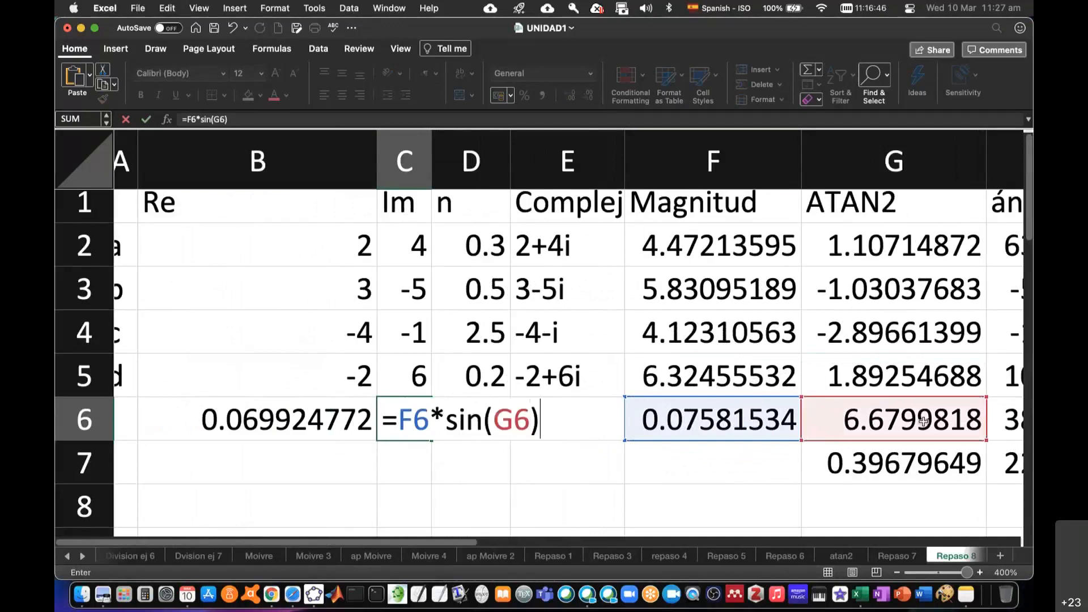
pyautogui.press('Return')
pyautogui.moveTo(430, 161); pyautogui.dragTo(540, 161)
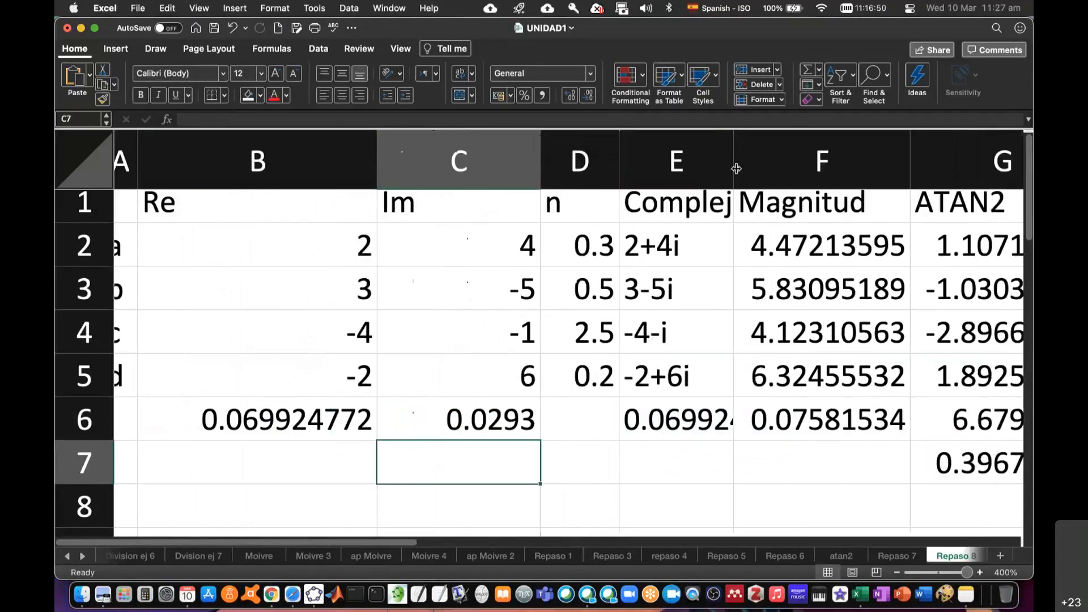
# Widen column E to fit the full complex result in E6 and compare it with the real and imaginary parts.
pyautogui.moveTo(734, 170); pyautogui.dragTo(1005, 175)
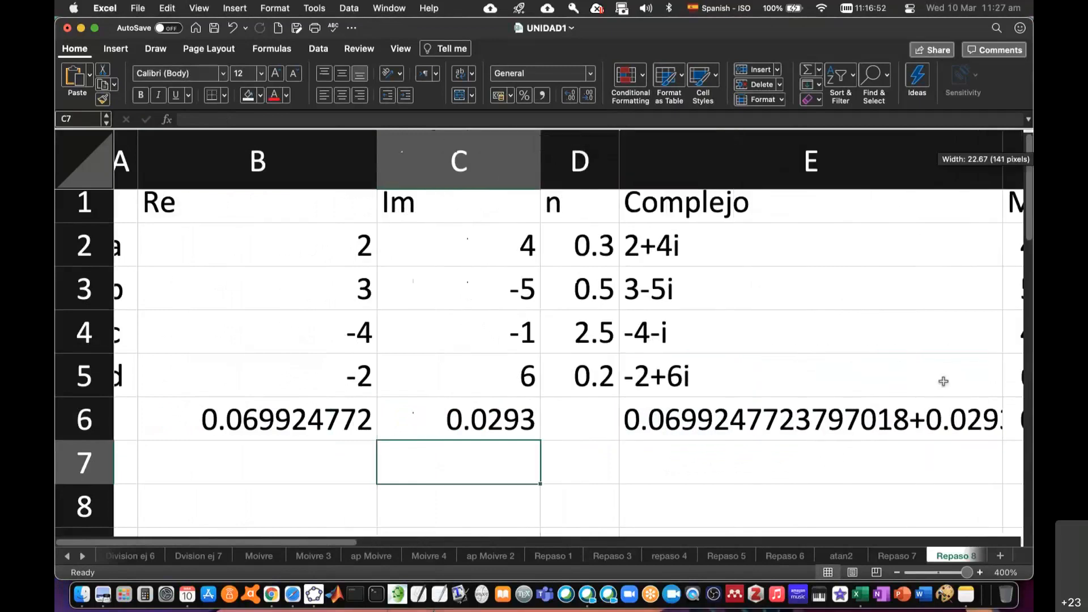
pyautogui.hscroll(4, 942, 382)
pyautogui.moveTo(802, 157); pyautogui.dragTo(954, 162)
pyautogui.hscroll(-5, 637, 413)
pyautogui.scroll(-1, 637, 413)
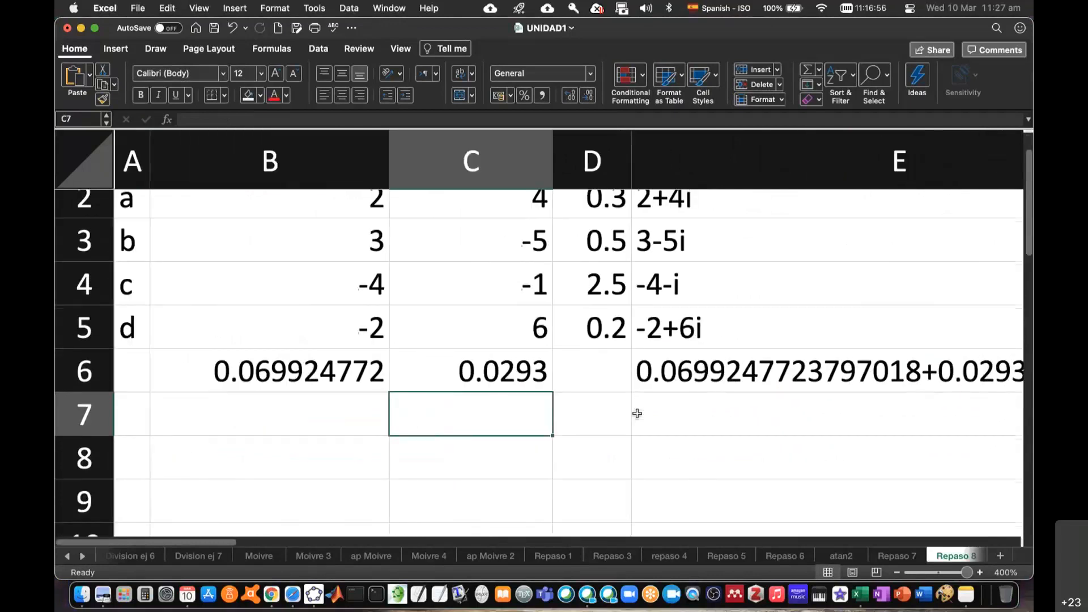
pyautogui.scroll(1, 554, 396)
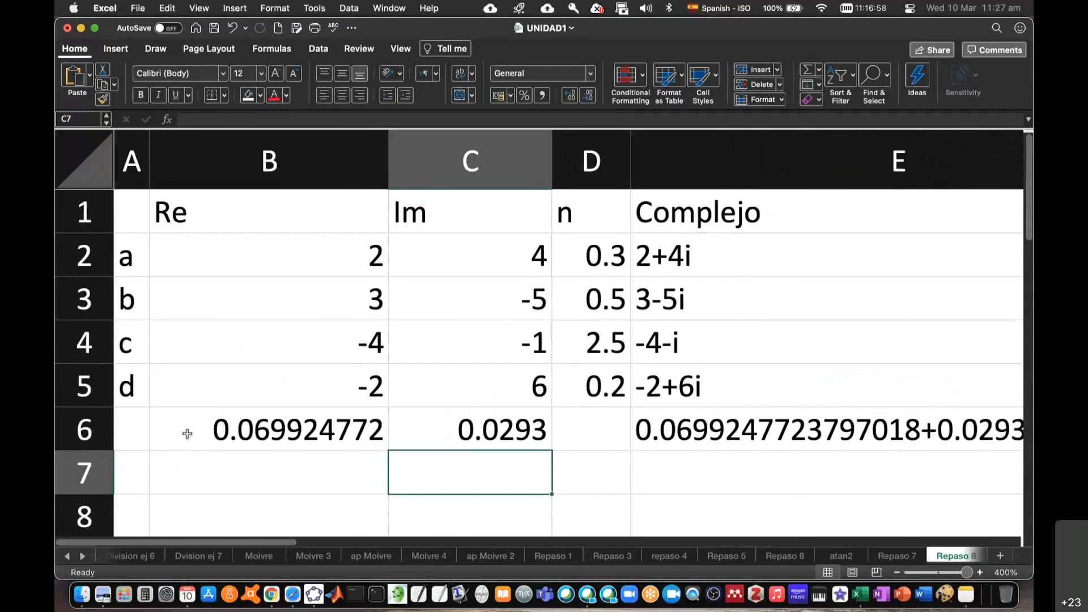
# Switch to the Overleaf document in Chrome and review the Cartesian result, the Excel formula and exercise 2 of Problema 2 Repaso.
pyautogui.click(271, 594)
pyautogui.scroll(-15, 502, 476)
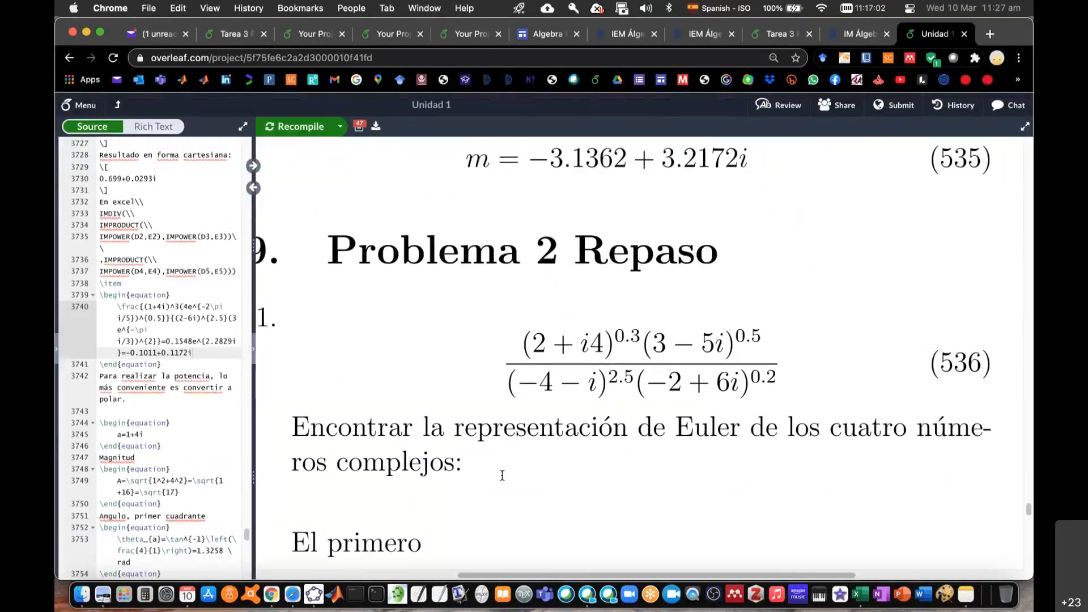
pyautogui.scroll(-10, 502, 480)
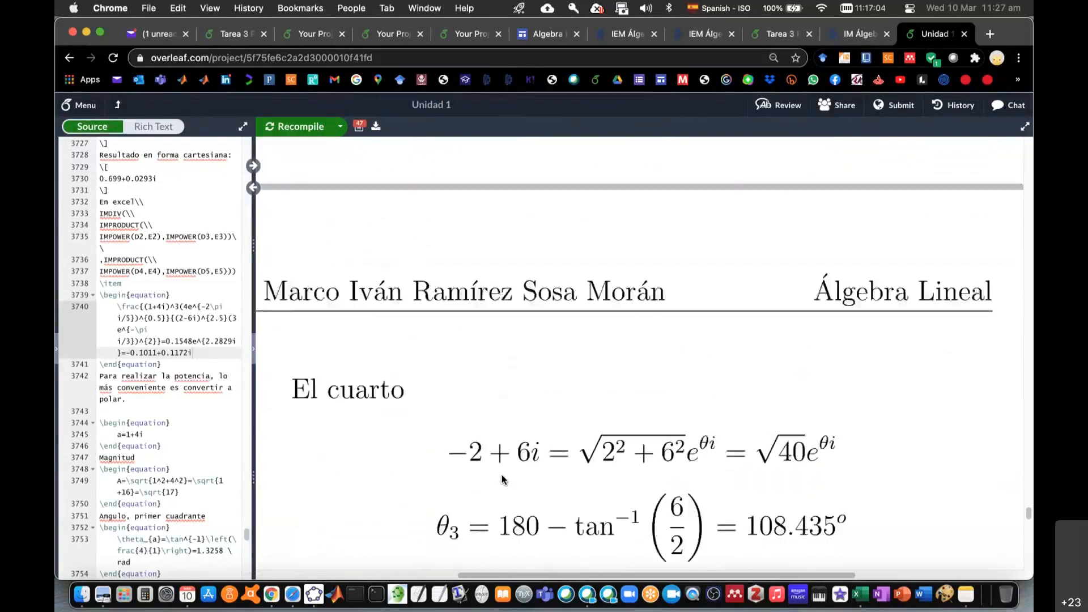
pyautogui.scroll(-8, 502, 480)
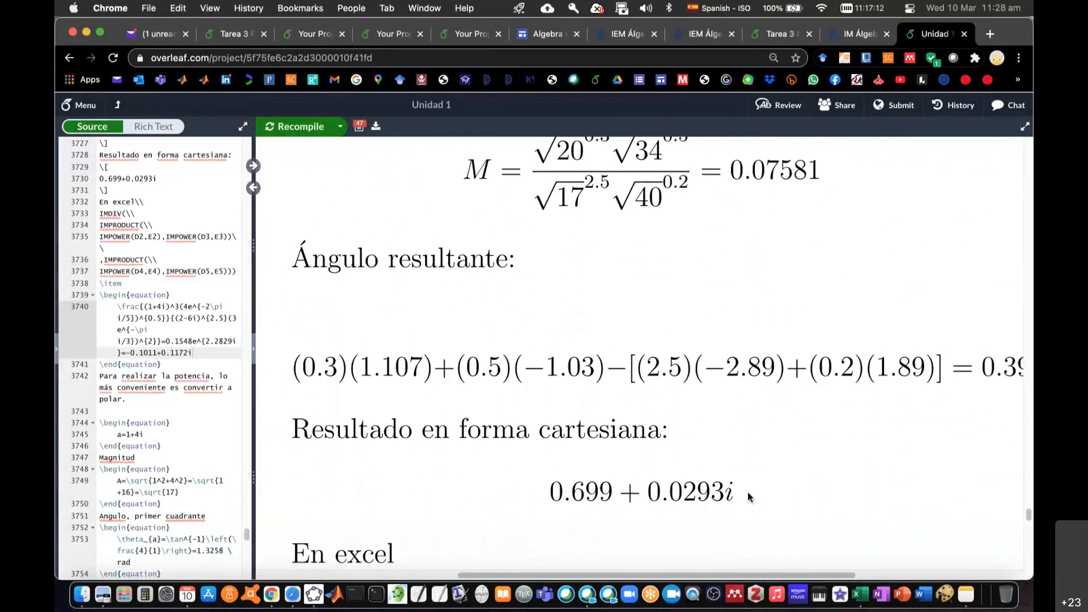
pyautogui.scroll(-5, 787, 480)
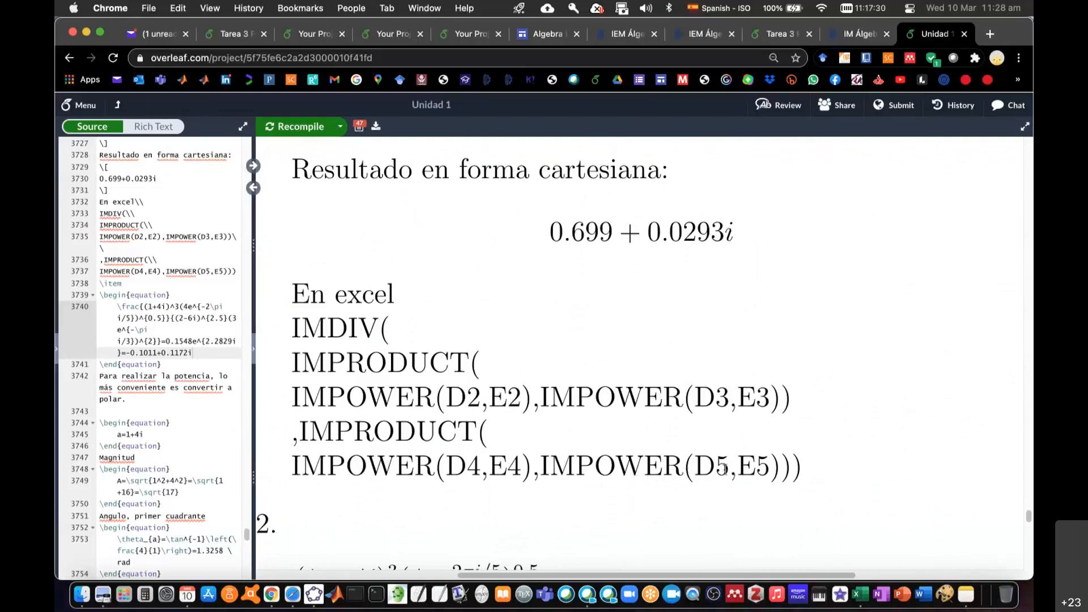
pyautogui.scroll(-3, 725, 466)
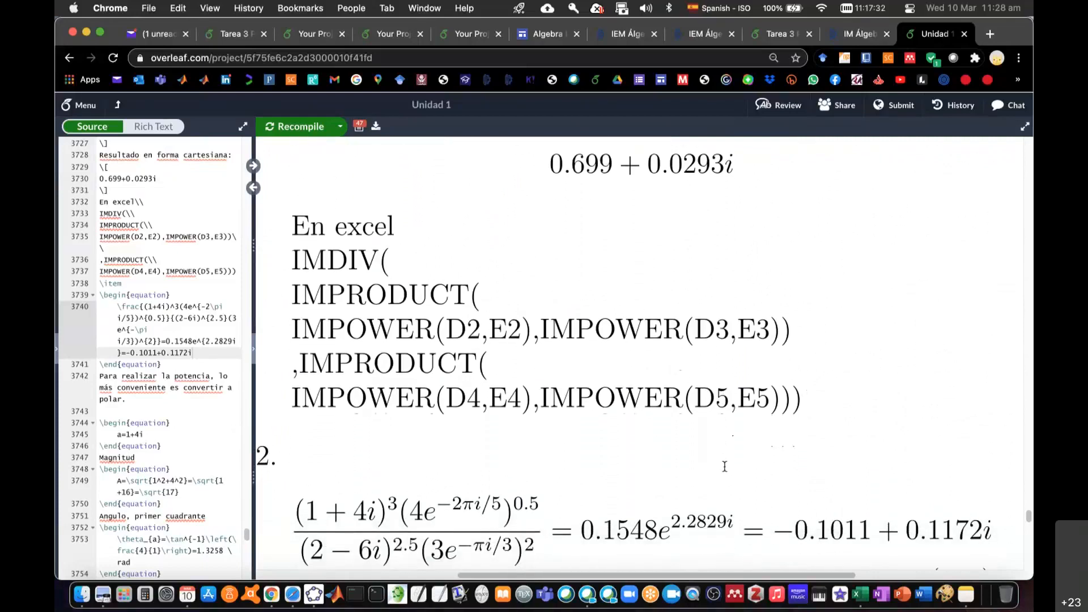
pyautogui.scroll(-4, 725, 471)
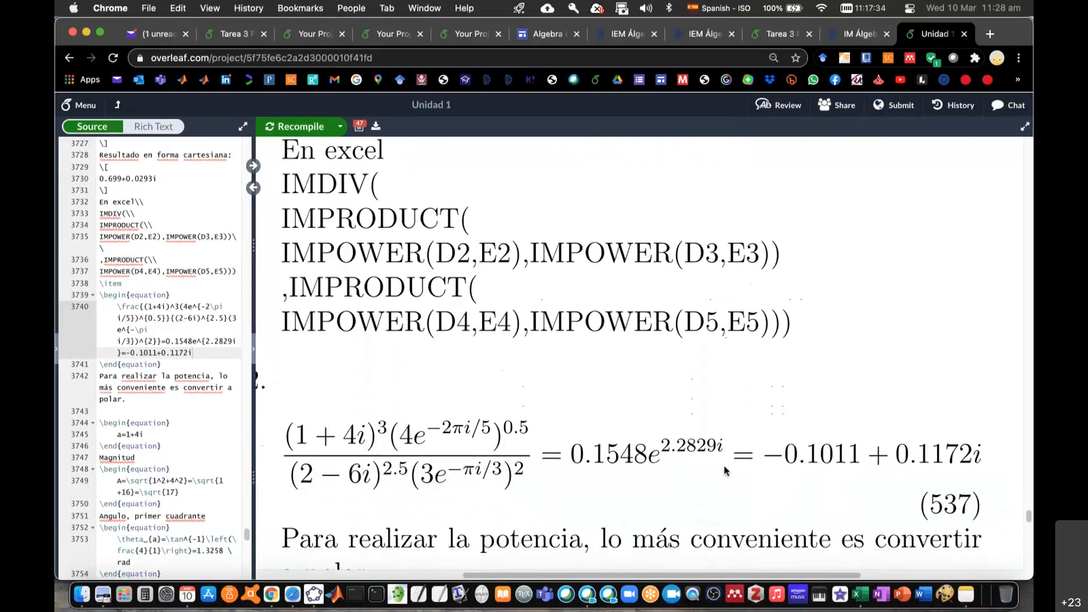
pyautogui.hscroll(-1, 726, 471)
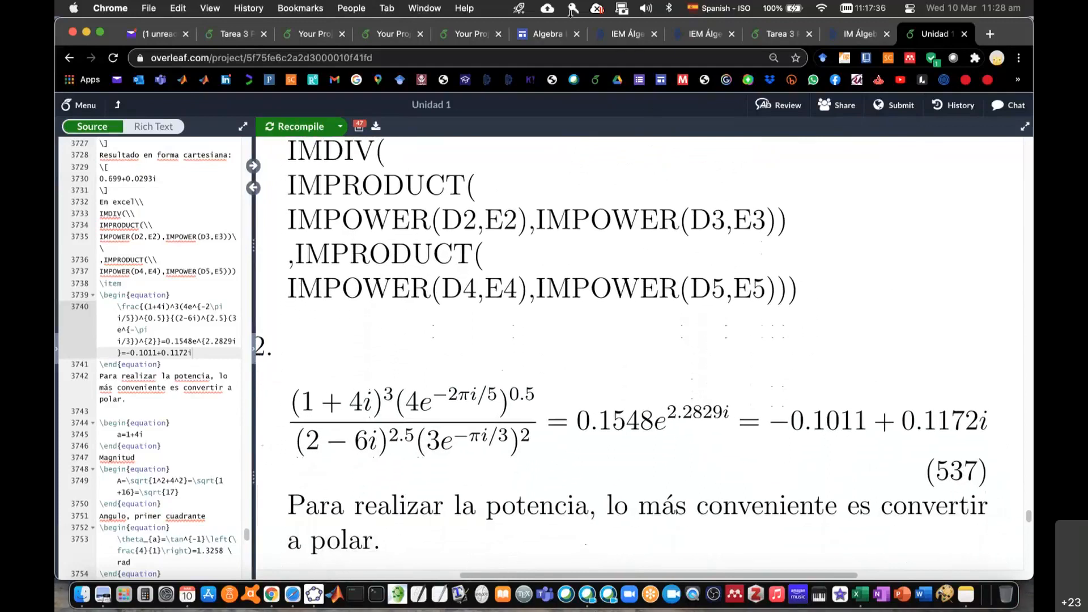